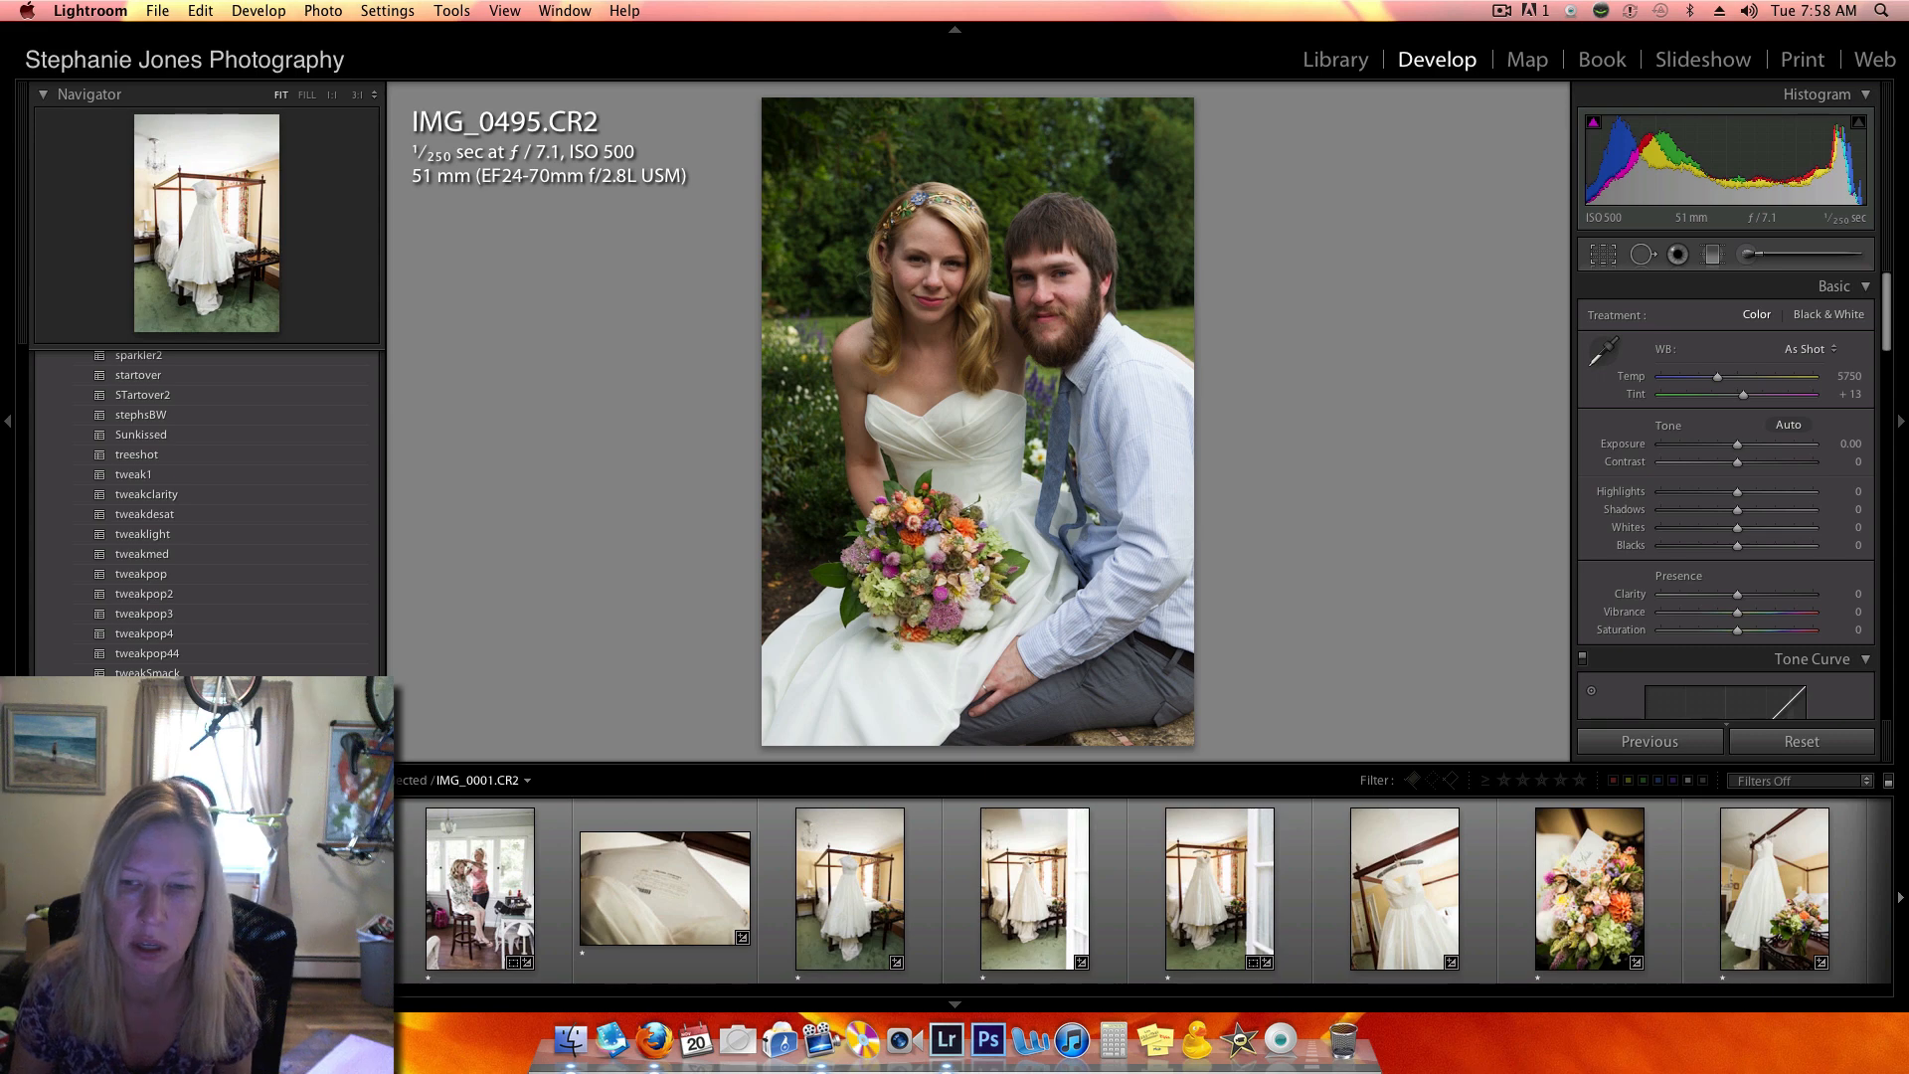
- Reset the develop settings of IMG_0002.CR2 and straighten the photo by an angle of -1.62
left_click(111, 888)
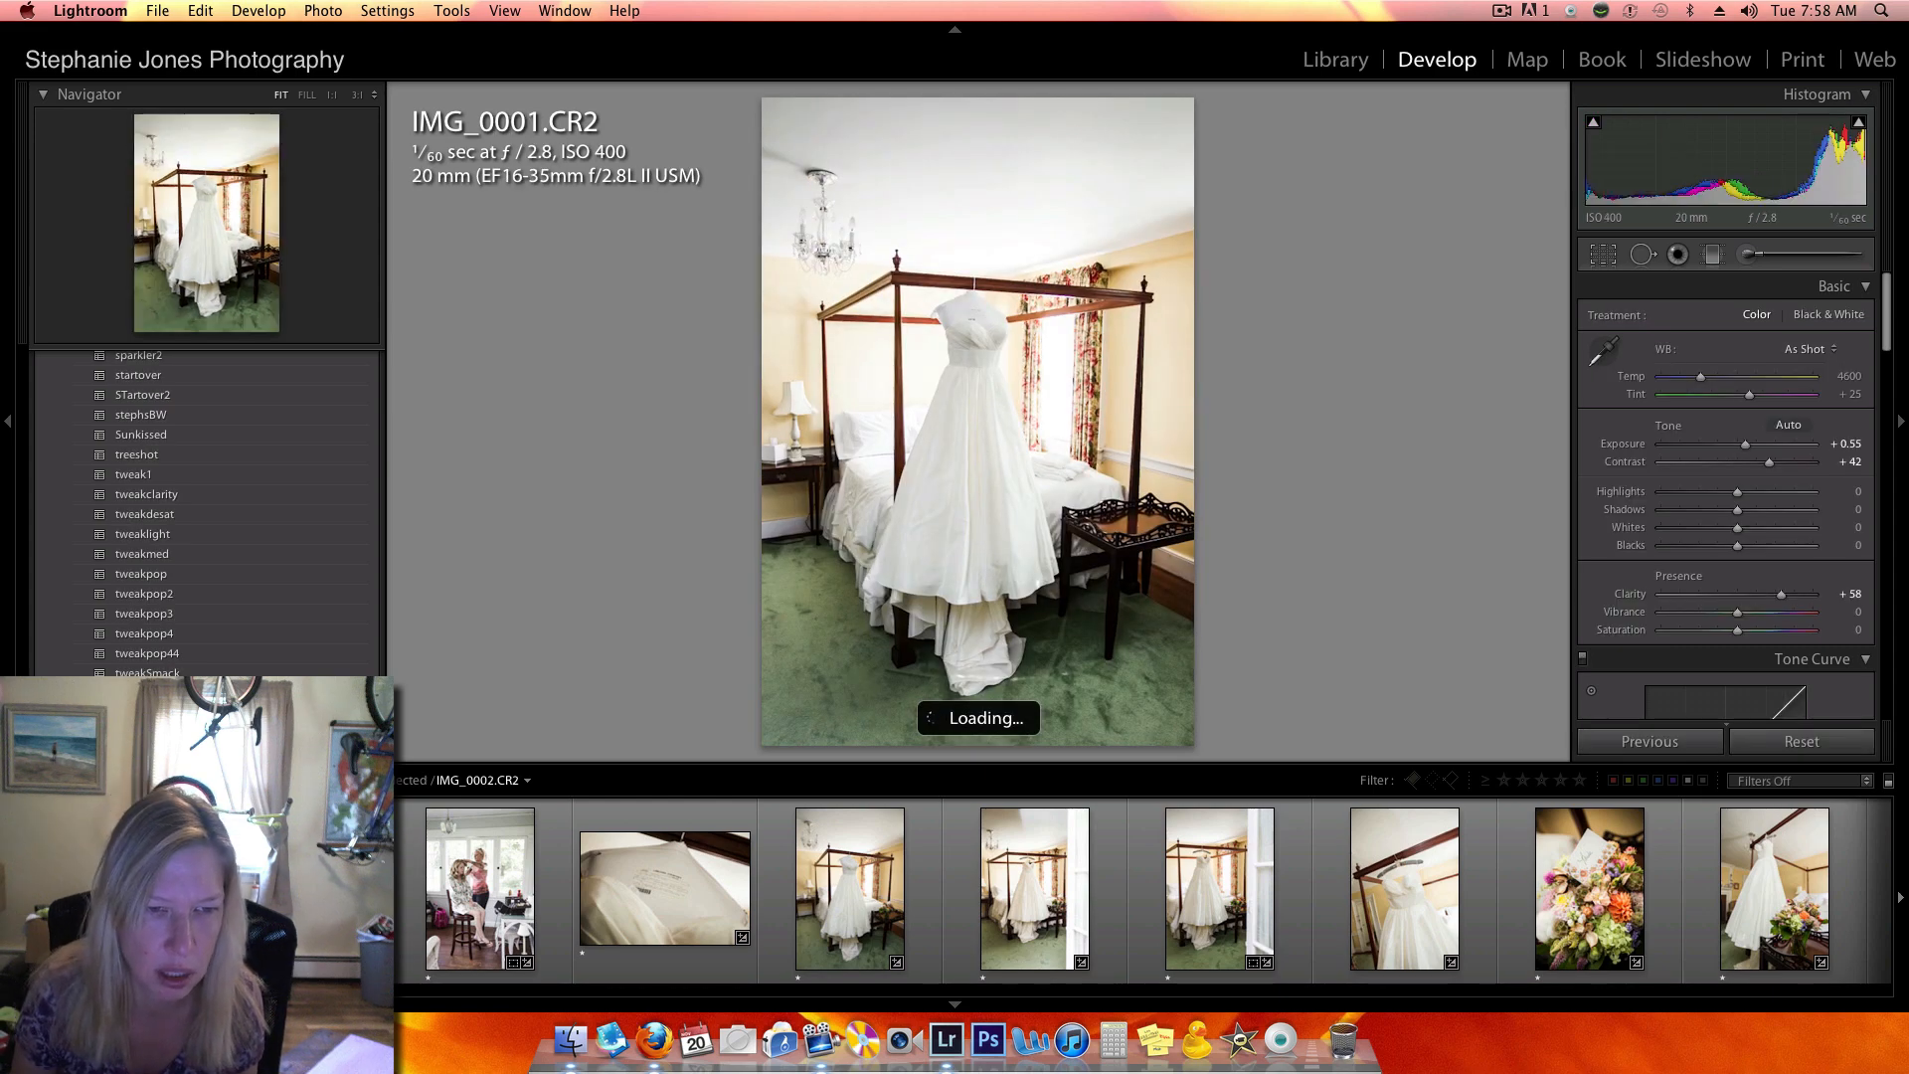
left_click(295, 888)
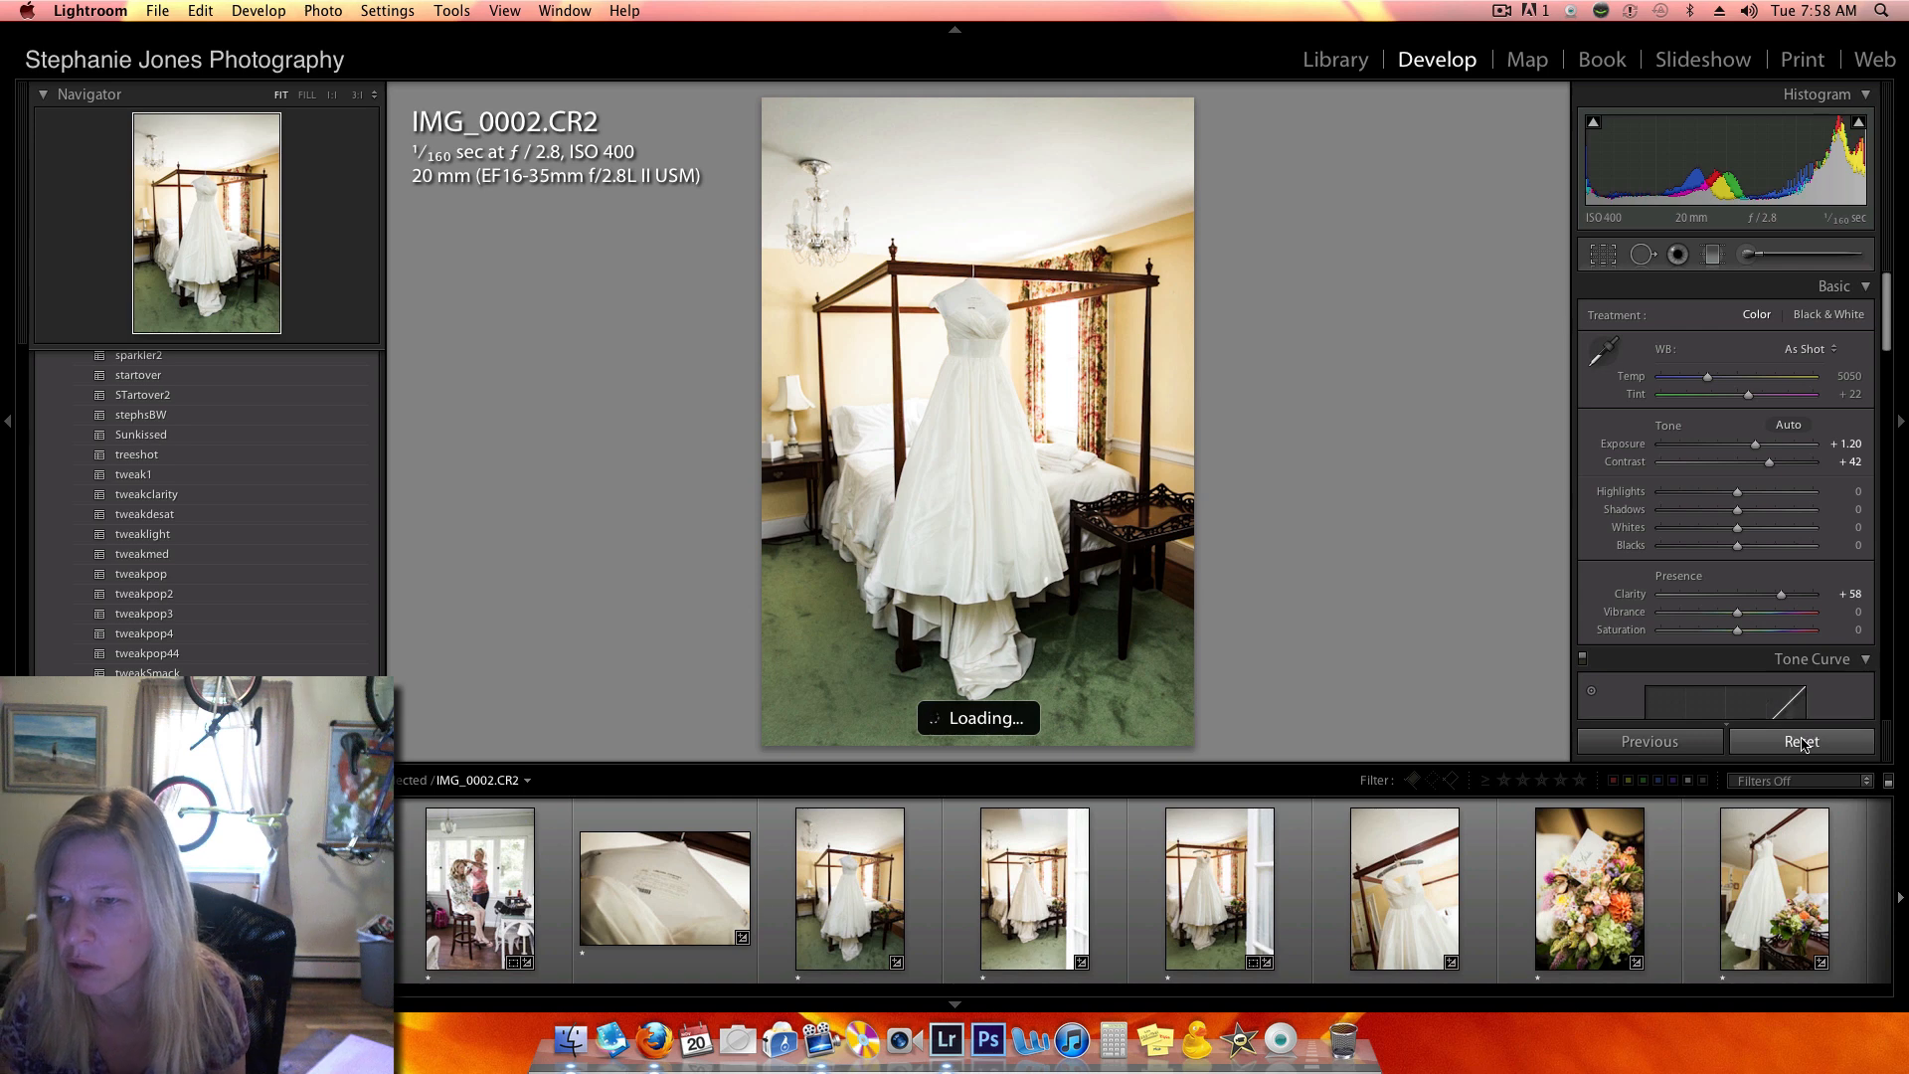
left_click(1802, 741)
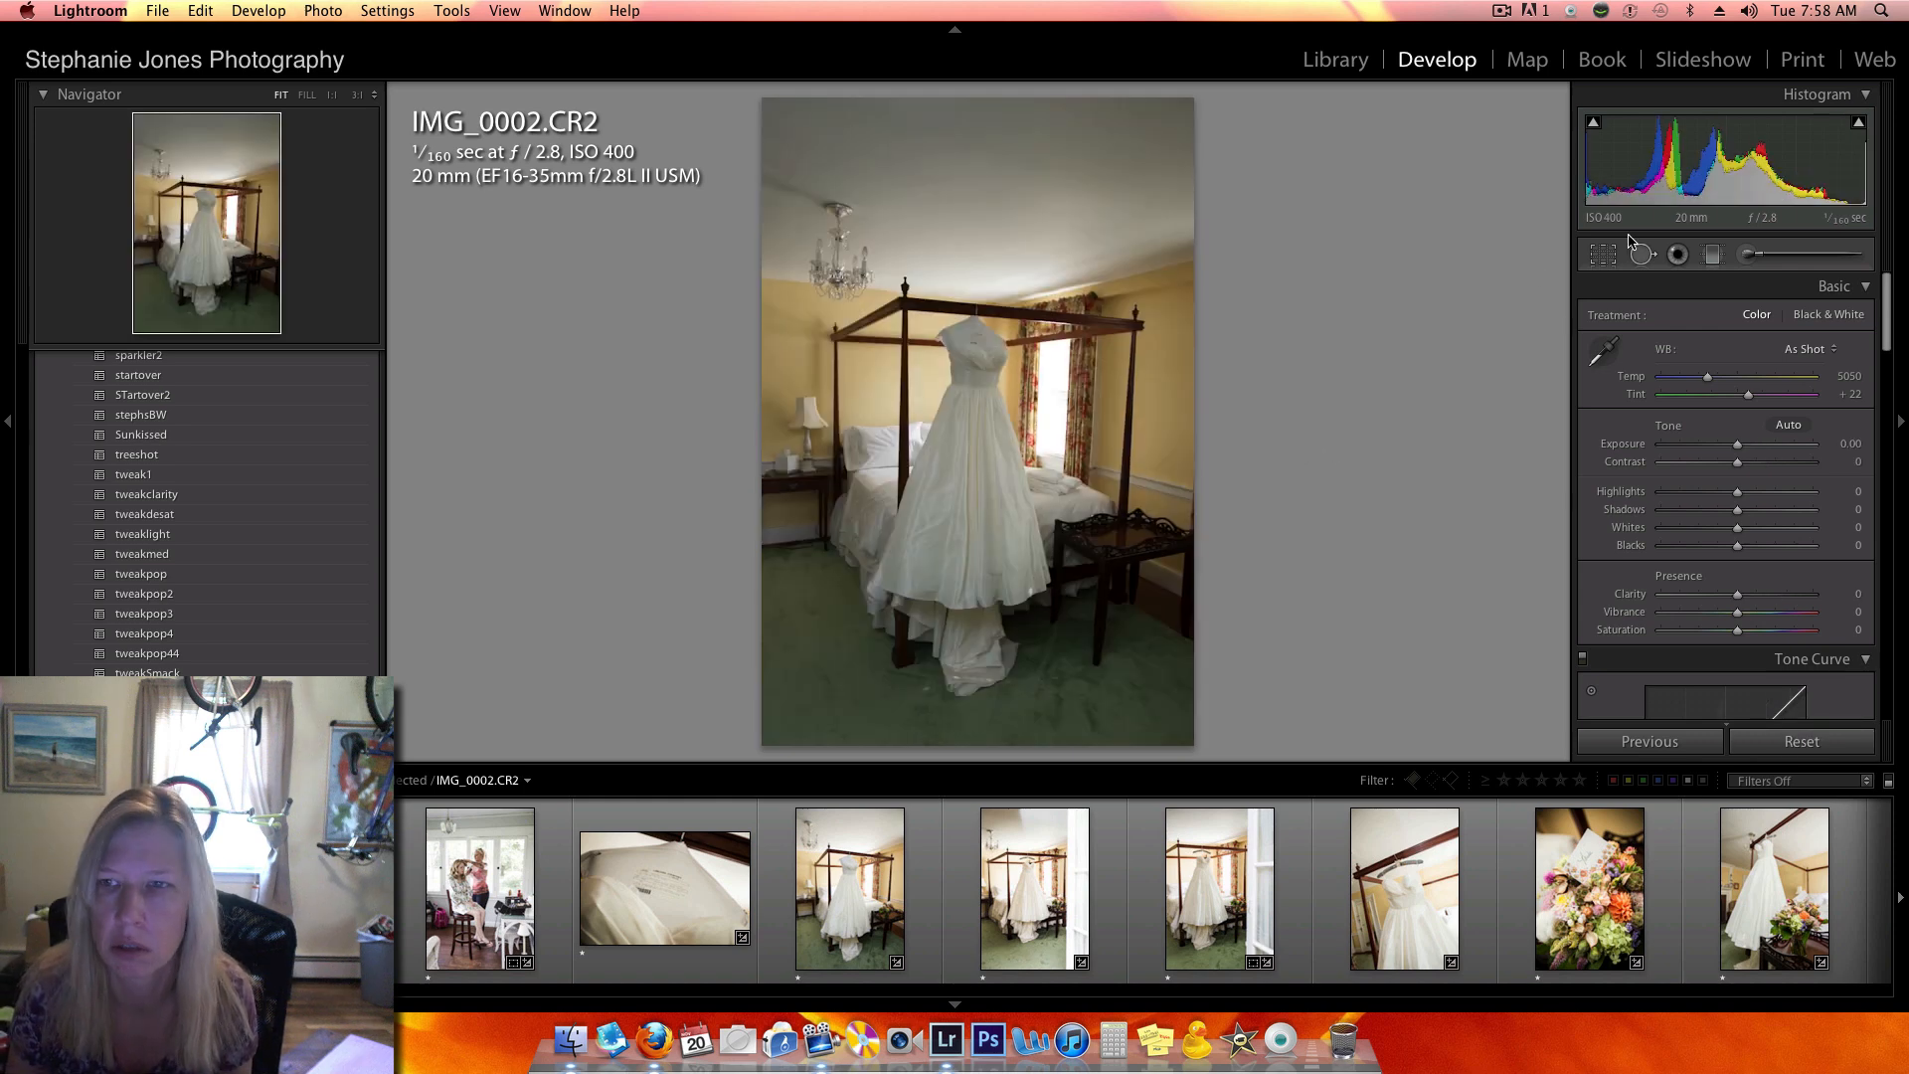
key("r")
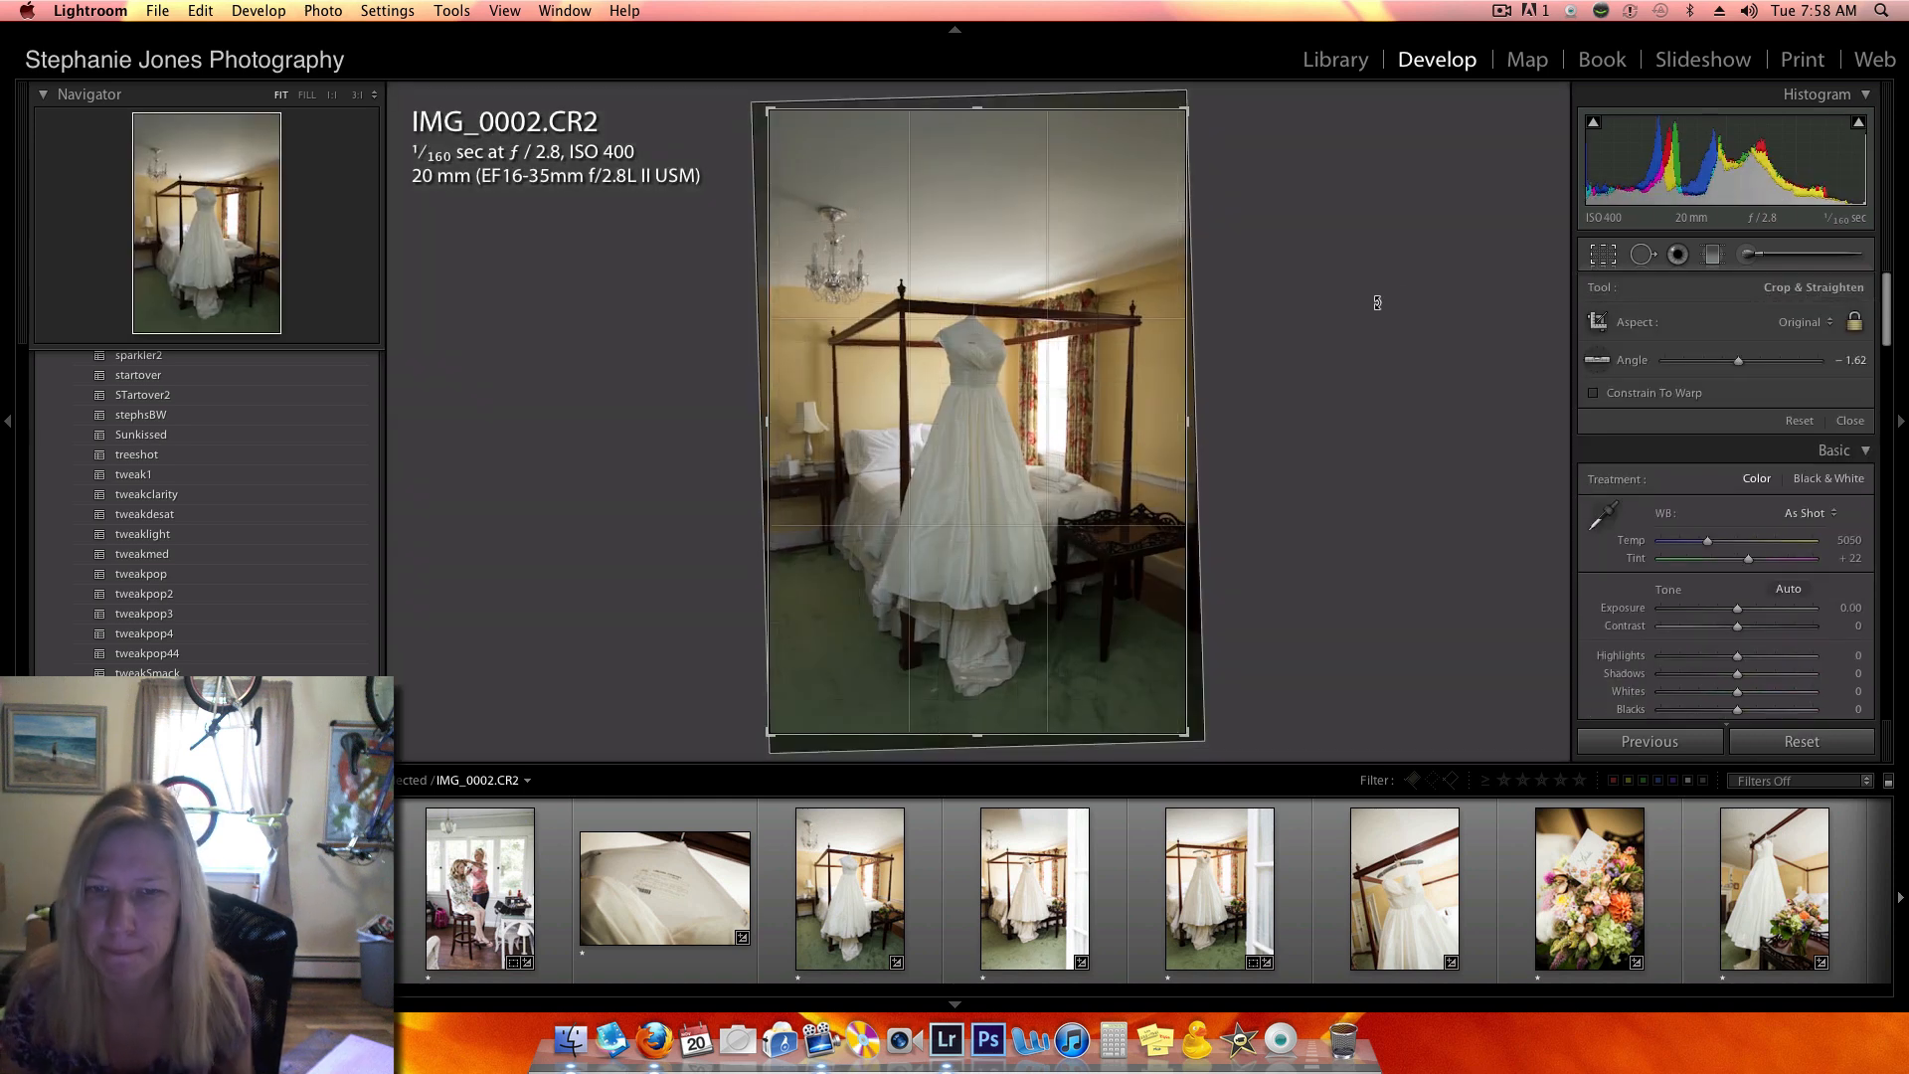
key("r")
- Select IMG_0006.CR2, the dress photo with the white door edge, and reset its develop settings
scroll(1876, 704, "down", 15)
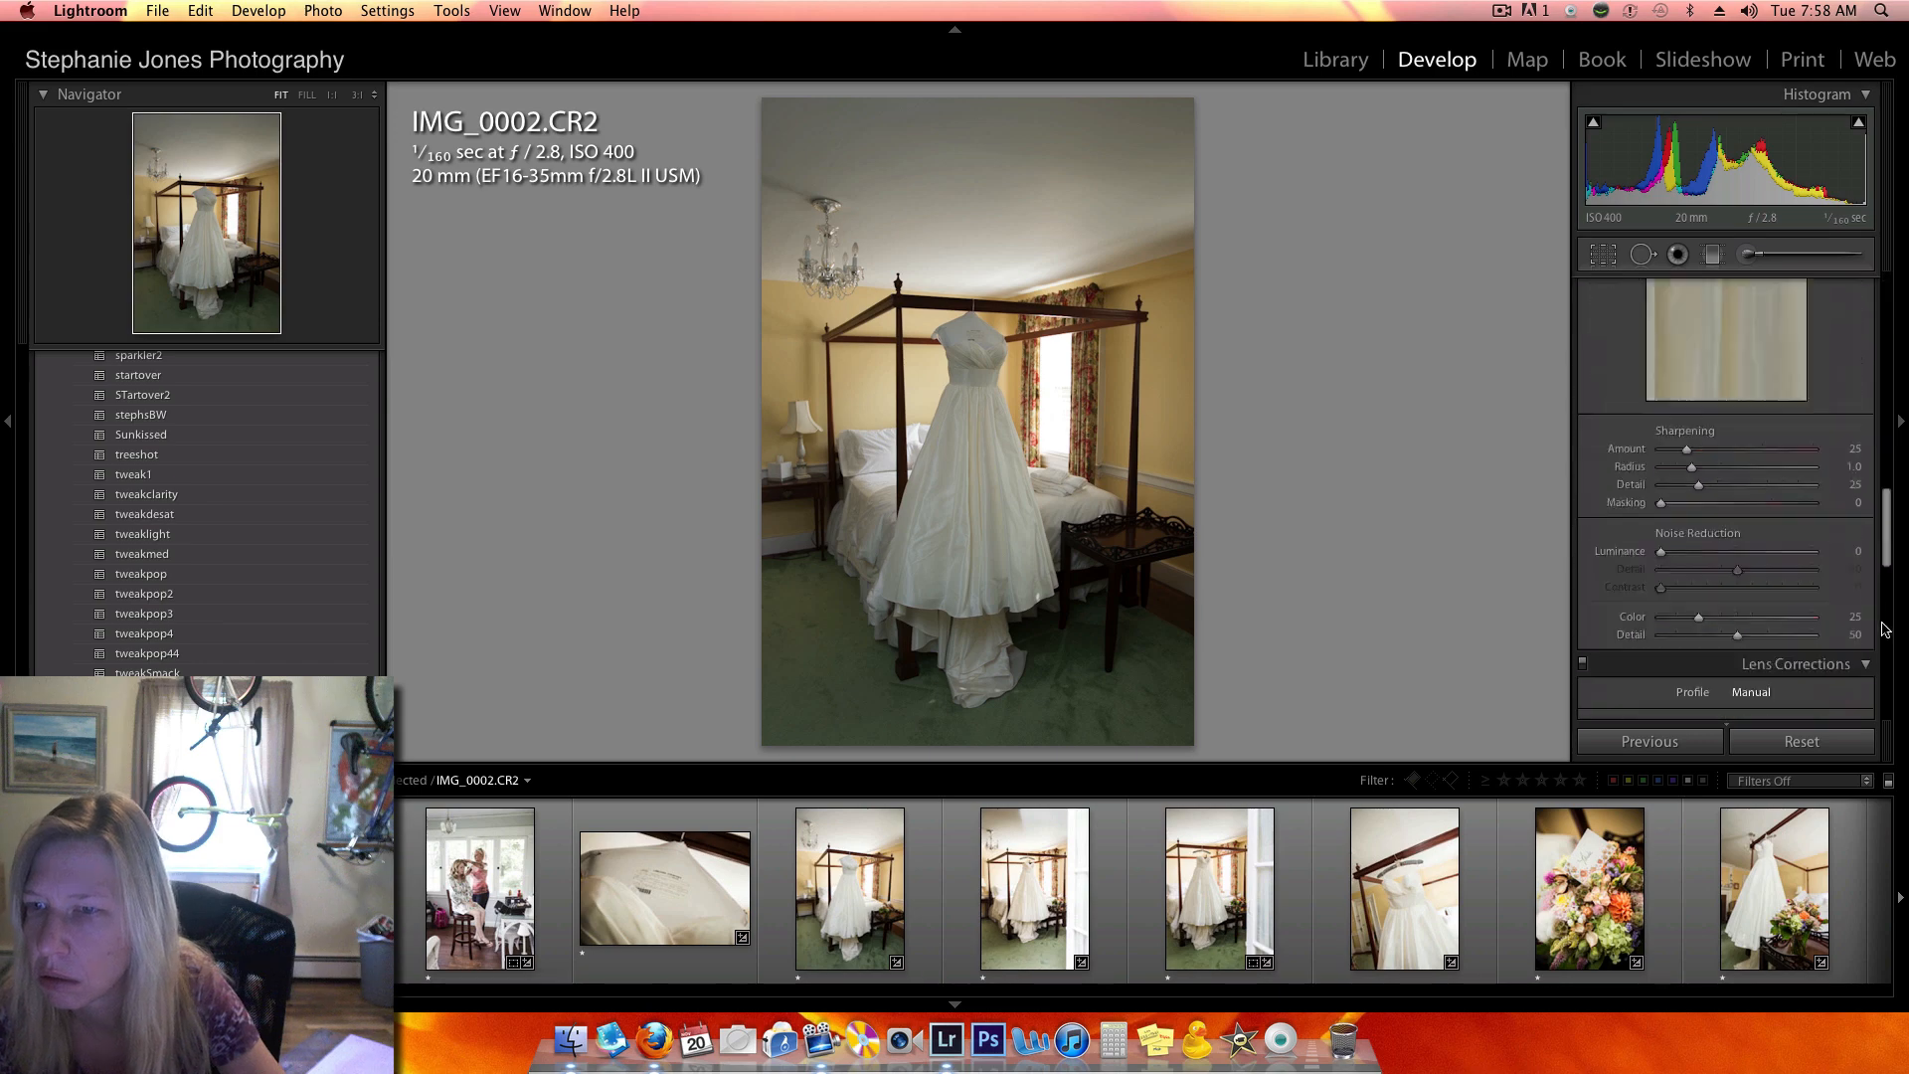
scroll(1875, 704, "up", 10)
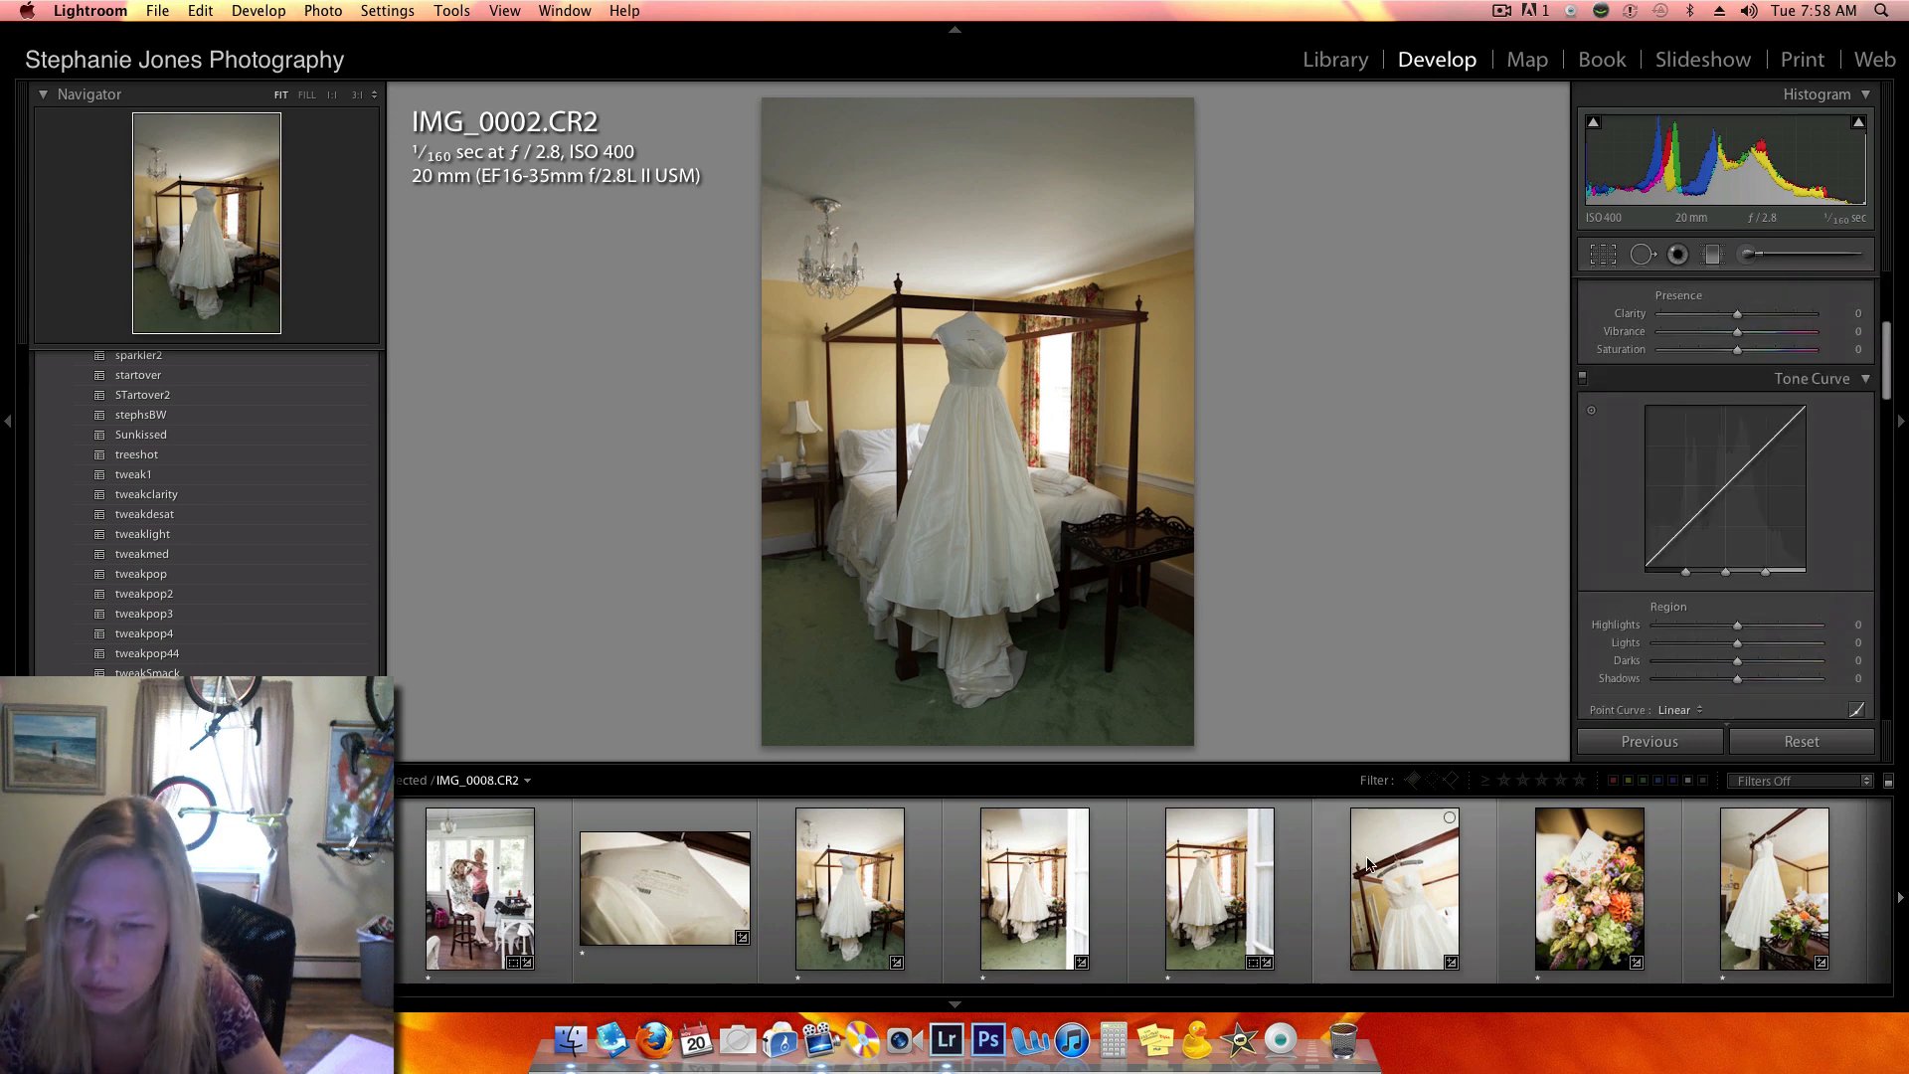
scroll(1369, 864, "down", 2)
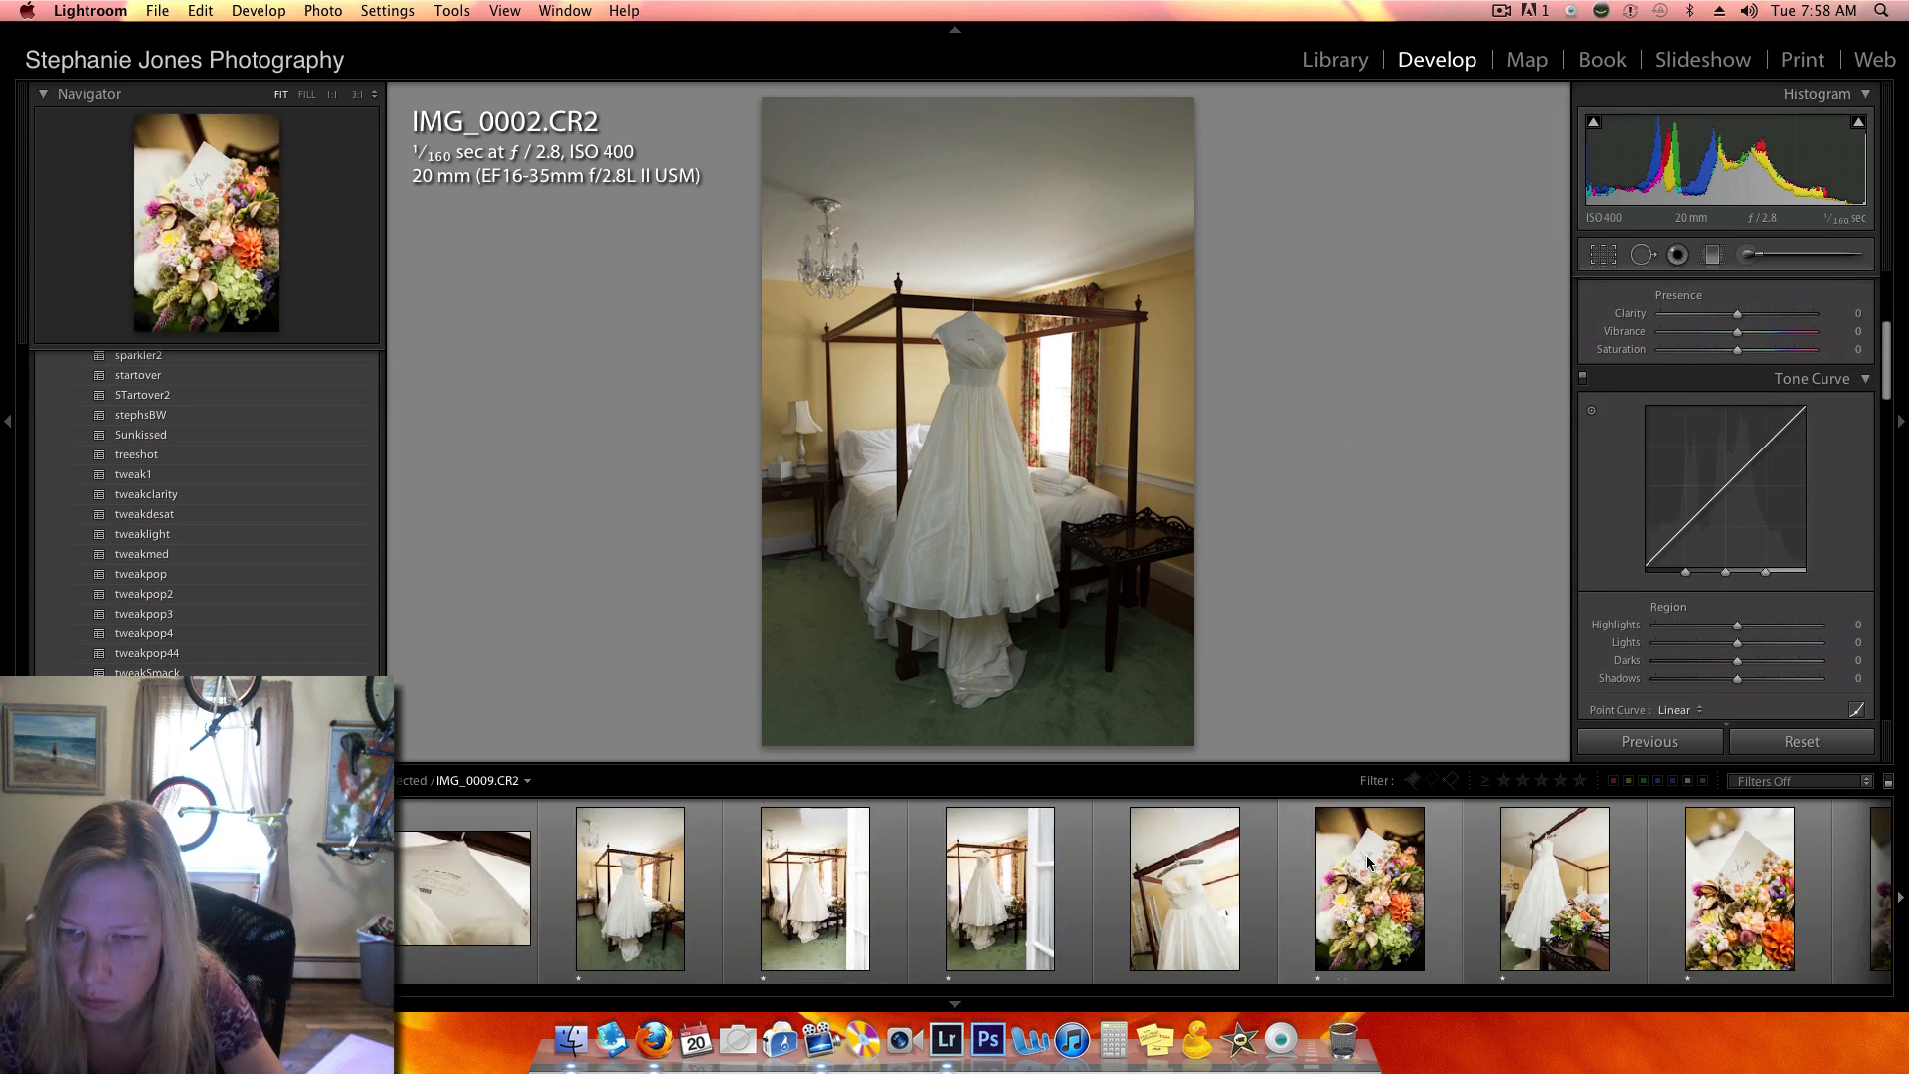
left_click(879, 873)
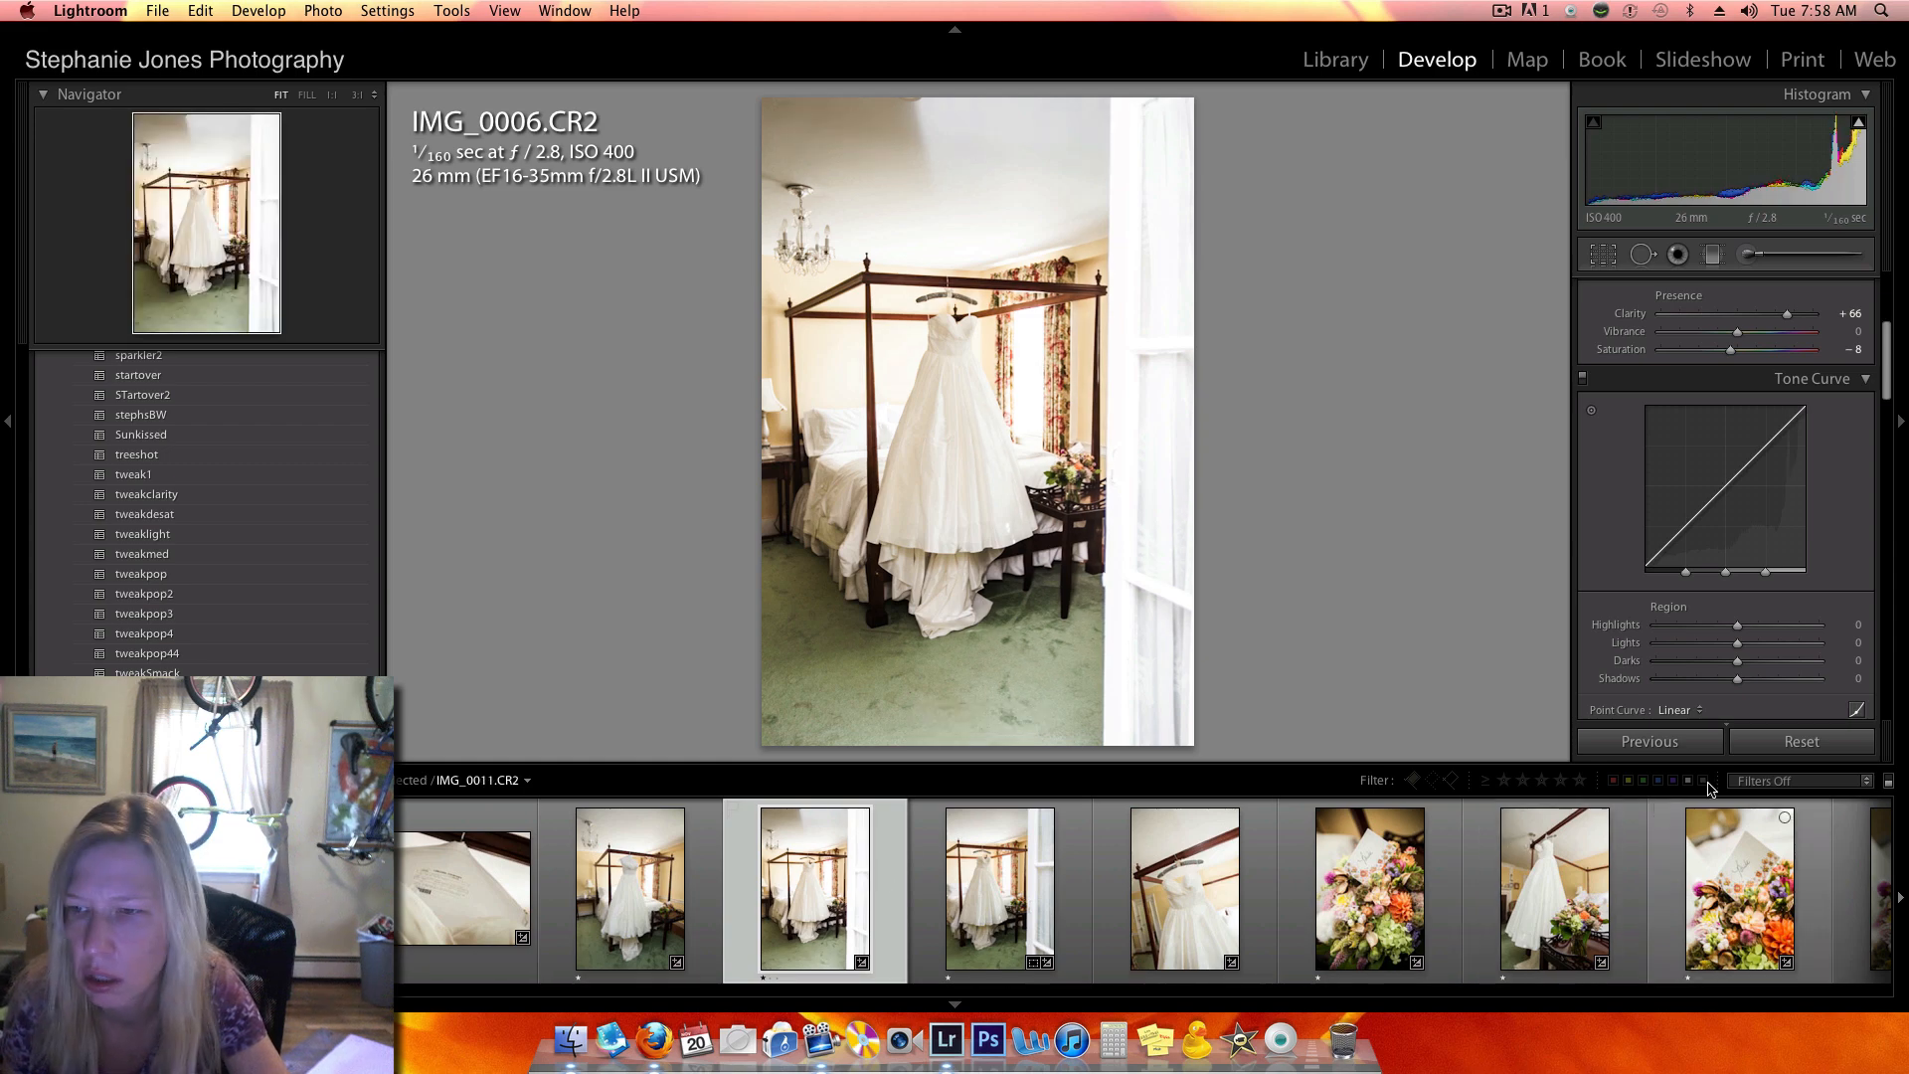
left_click(1775, 746)
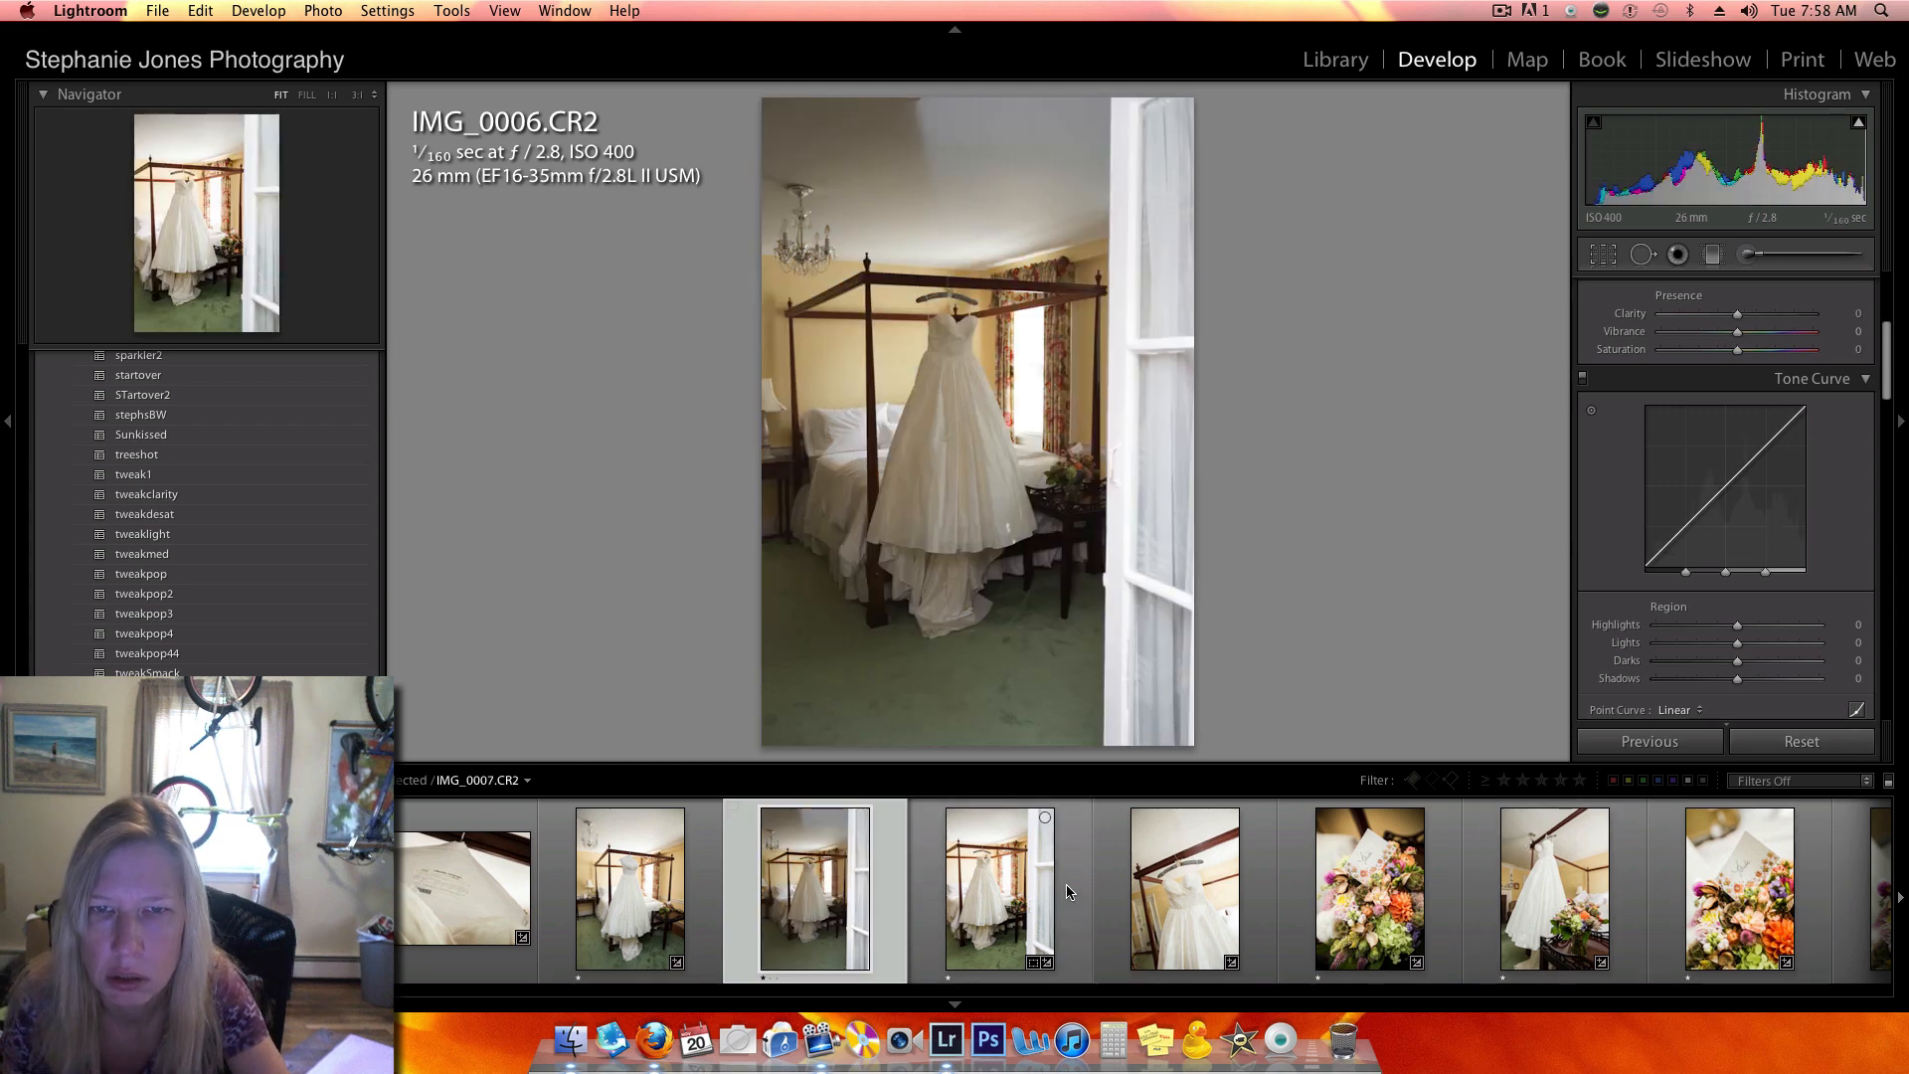
- Open IMG_0005.CR2 and examine the white dress's colour and tone up close, from waist to hem
scroll(1063, 890, "down", 2)
scroll(1060, 885, "up", 4)
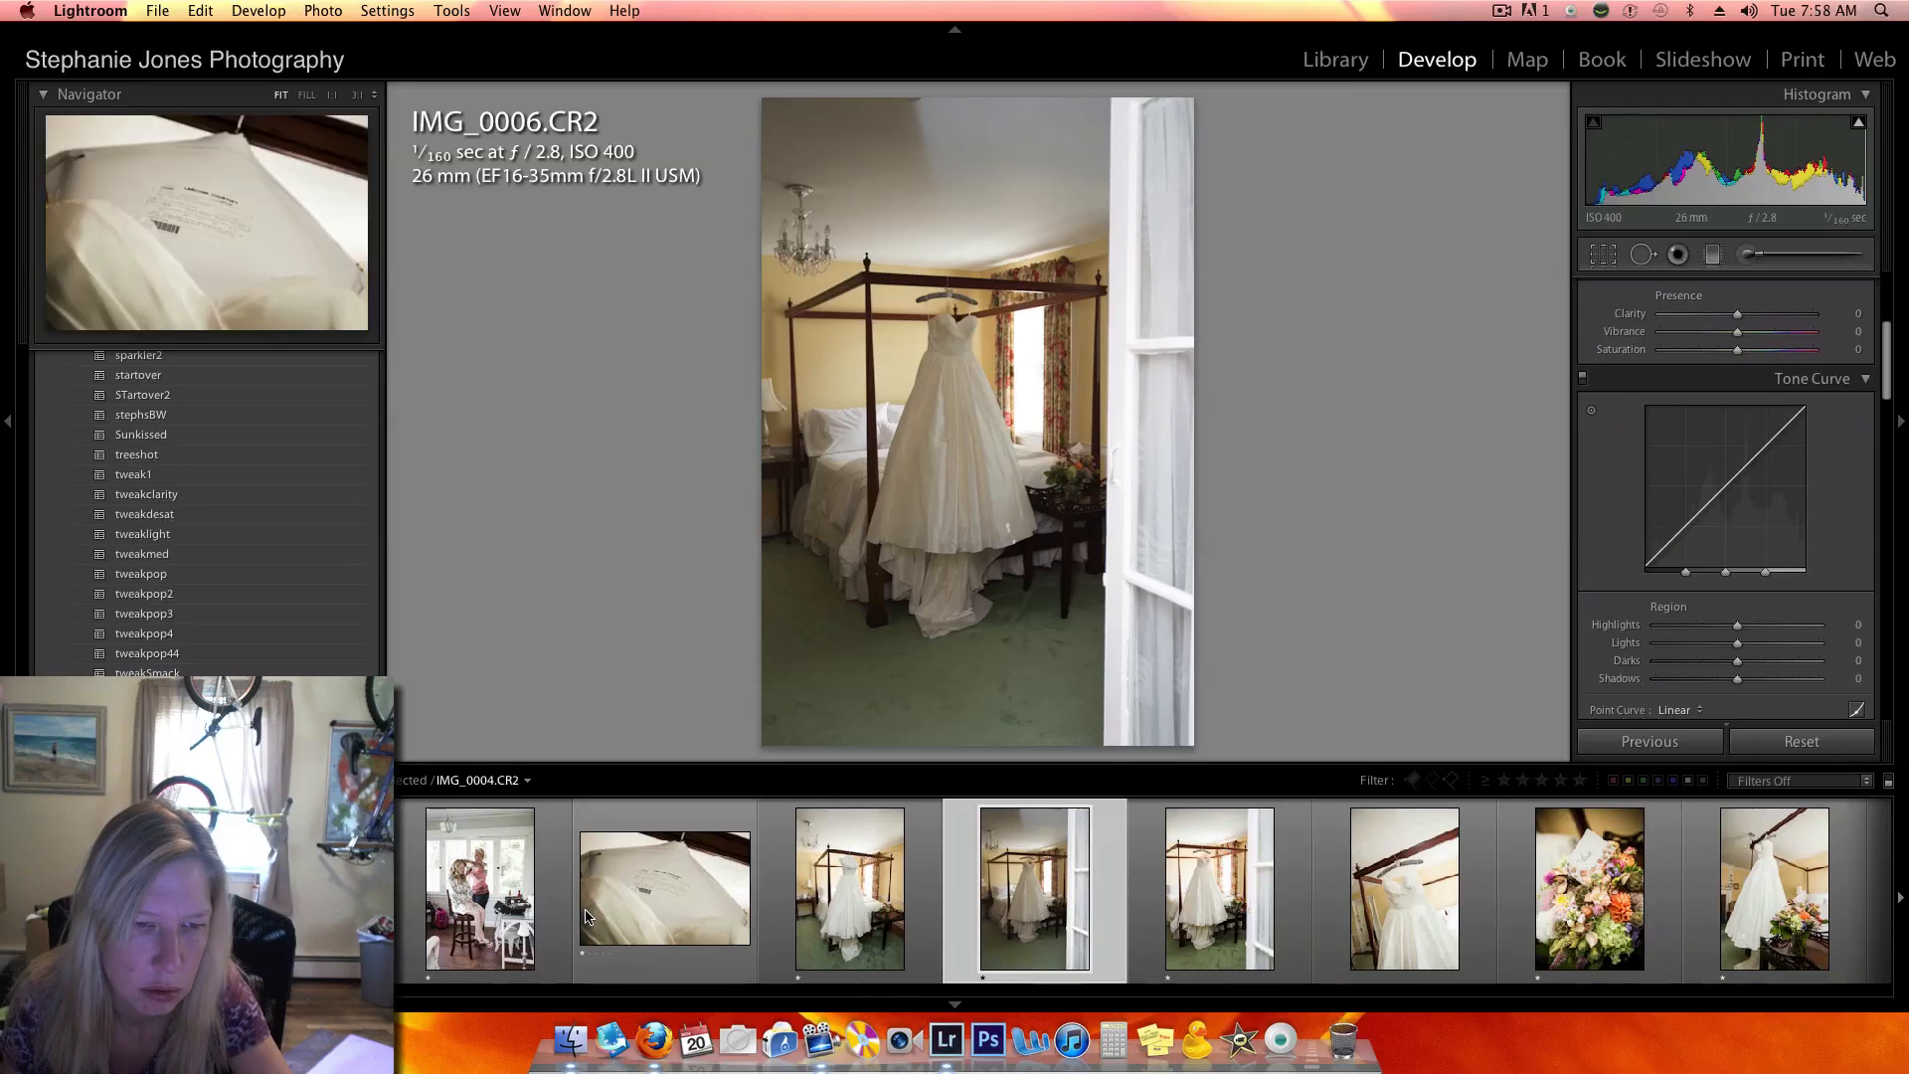
left_click(772, 908)
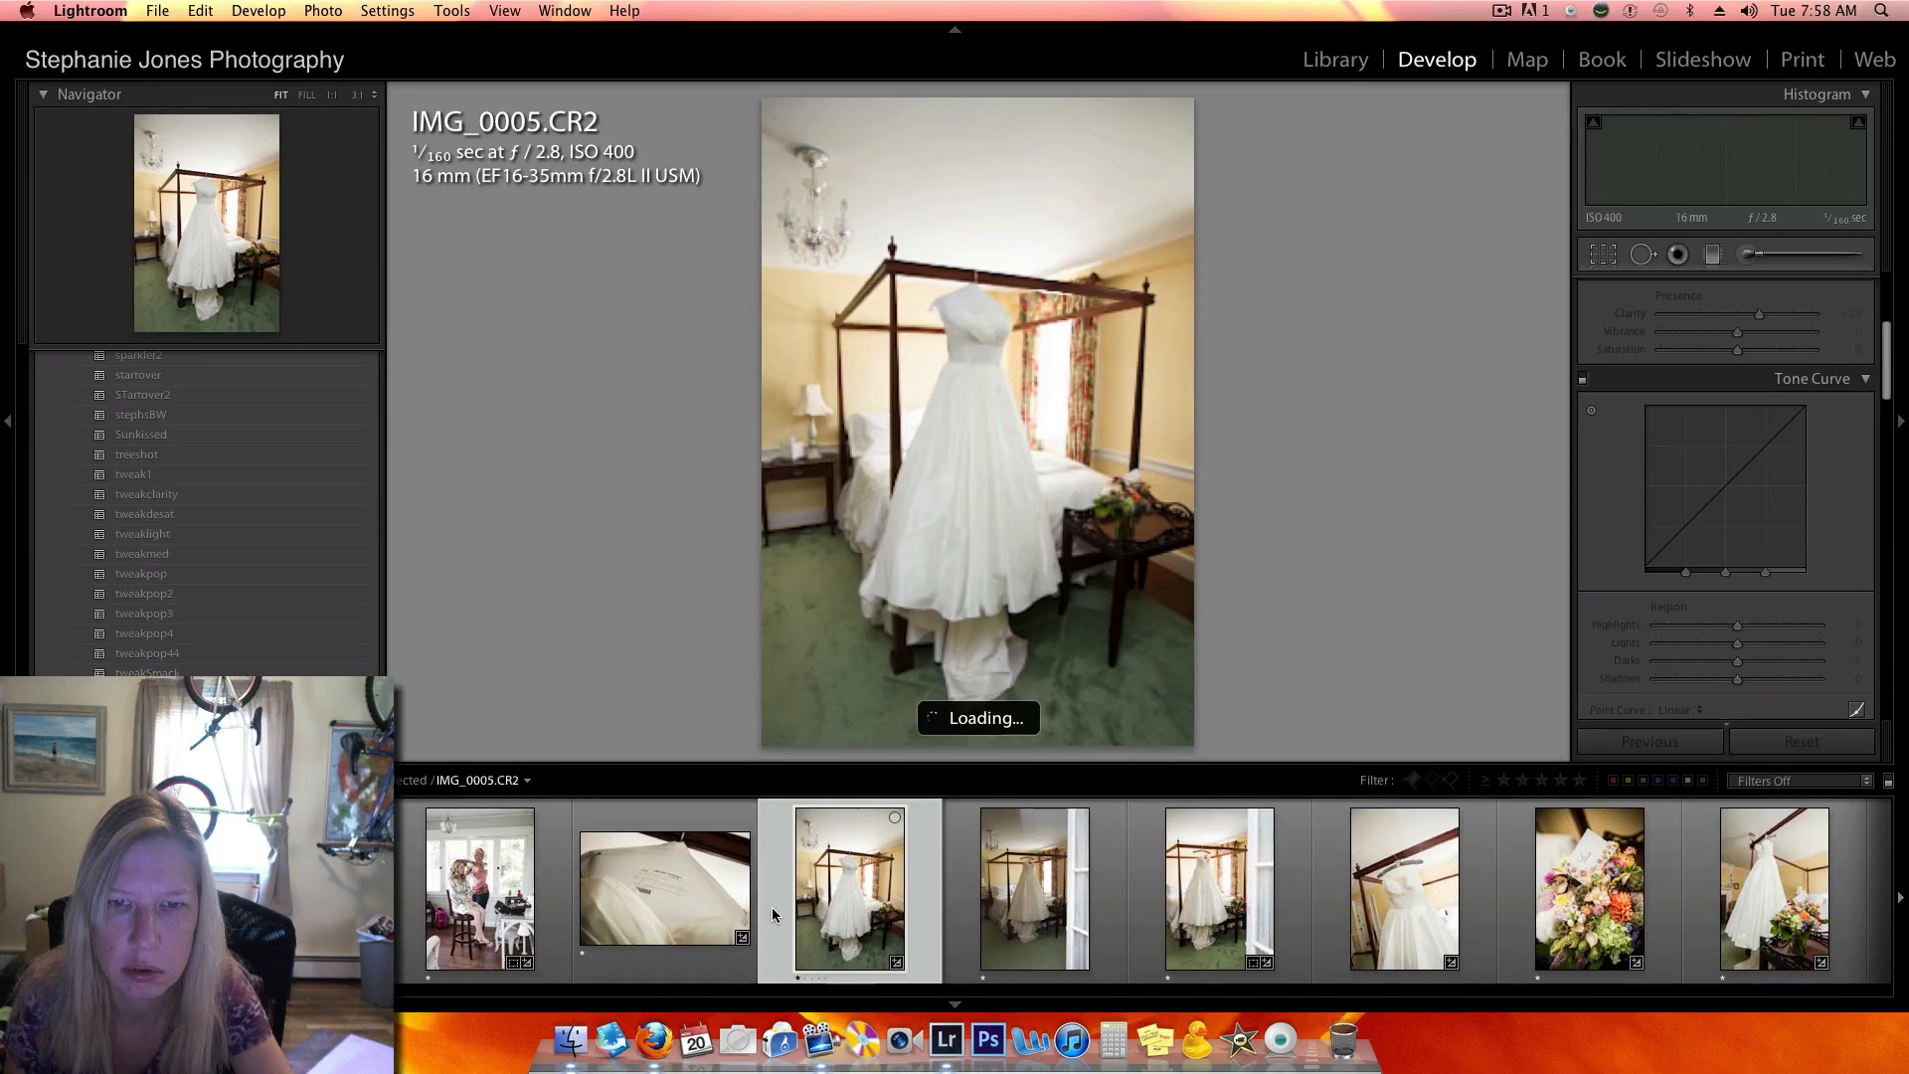
left_click(974, 449)
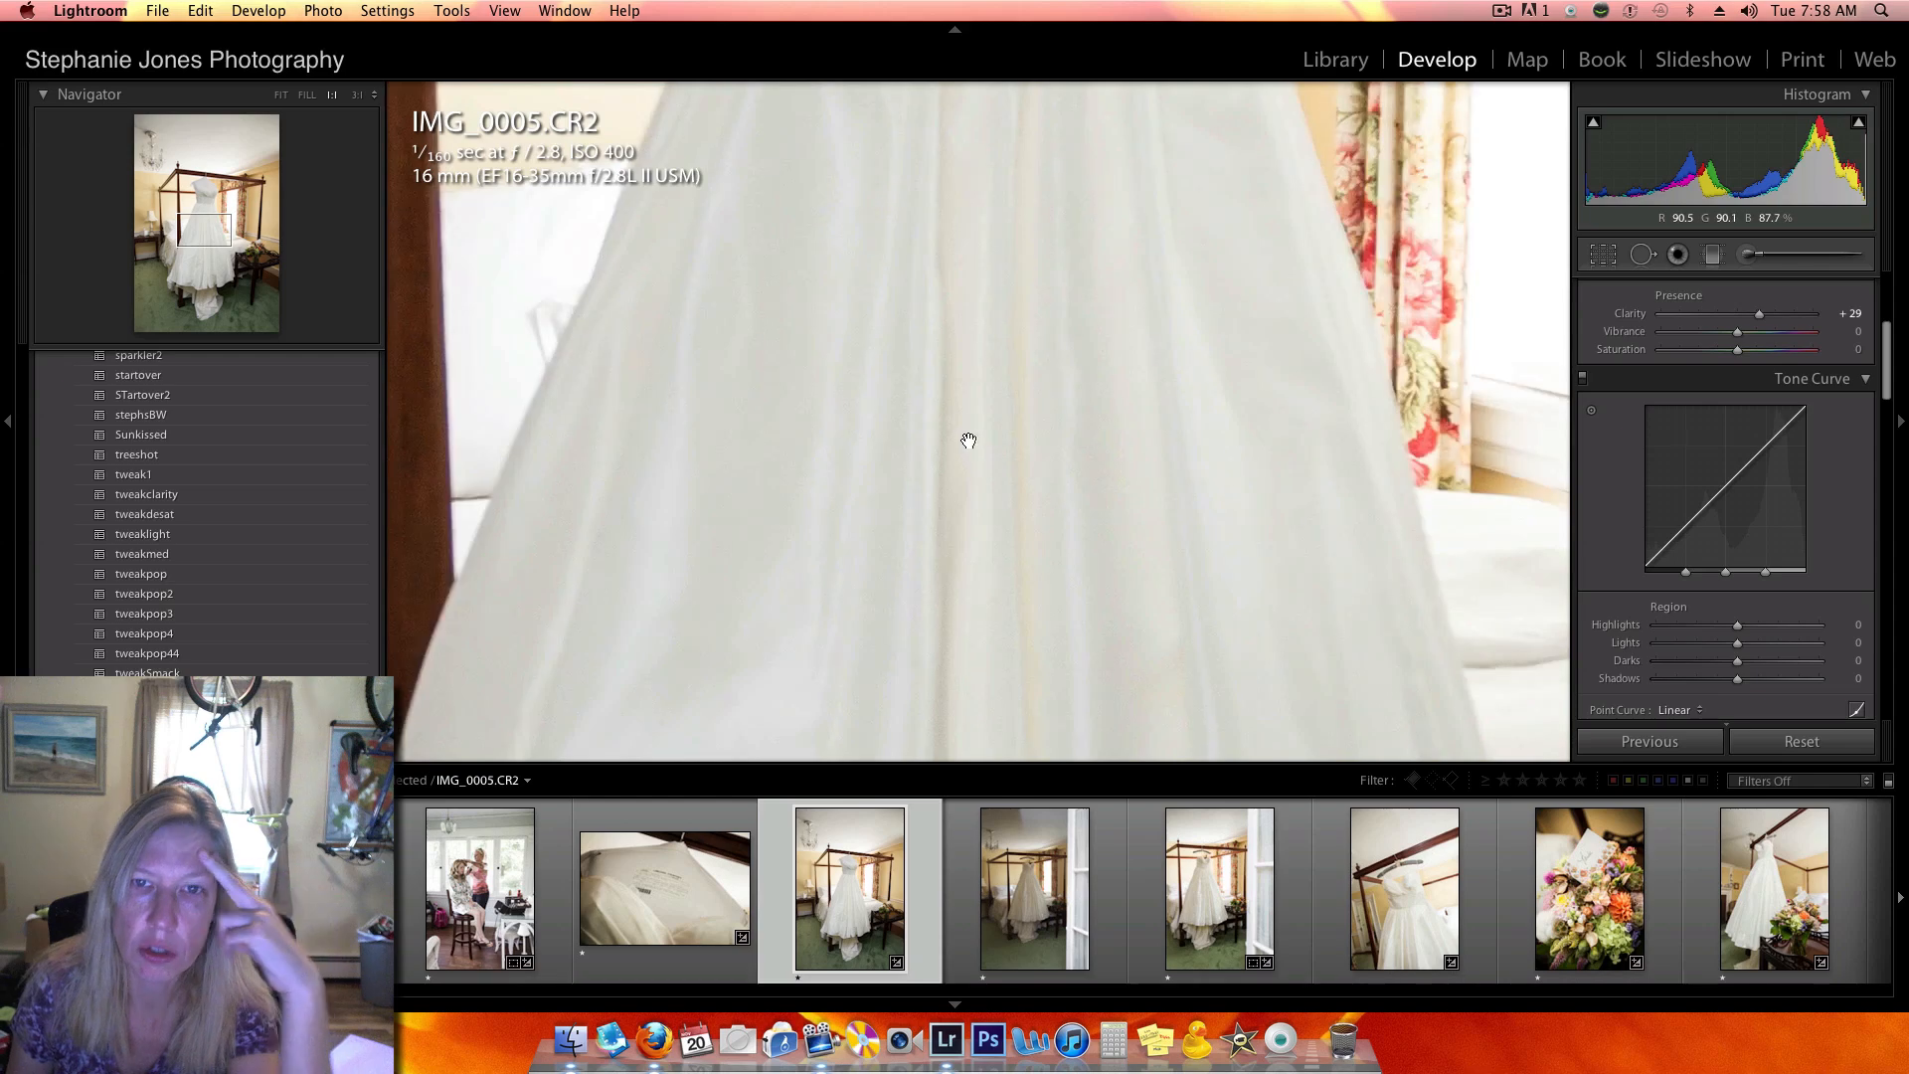
left_click(947, 429)
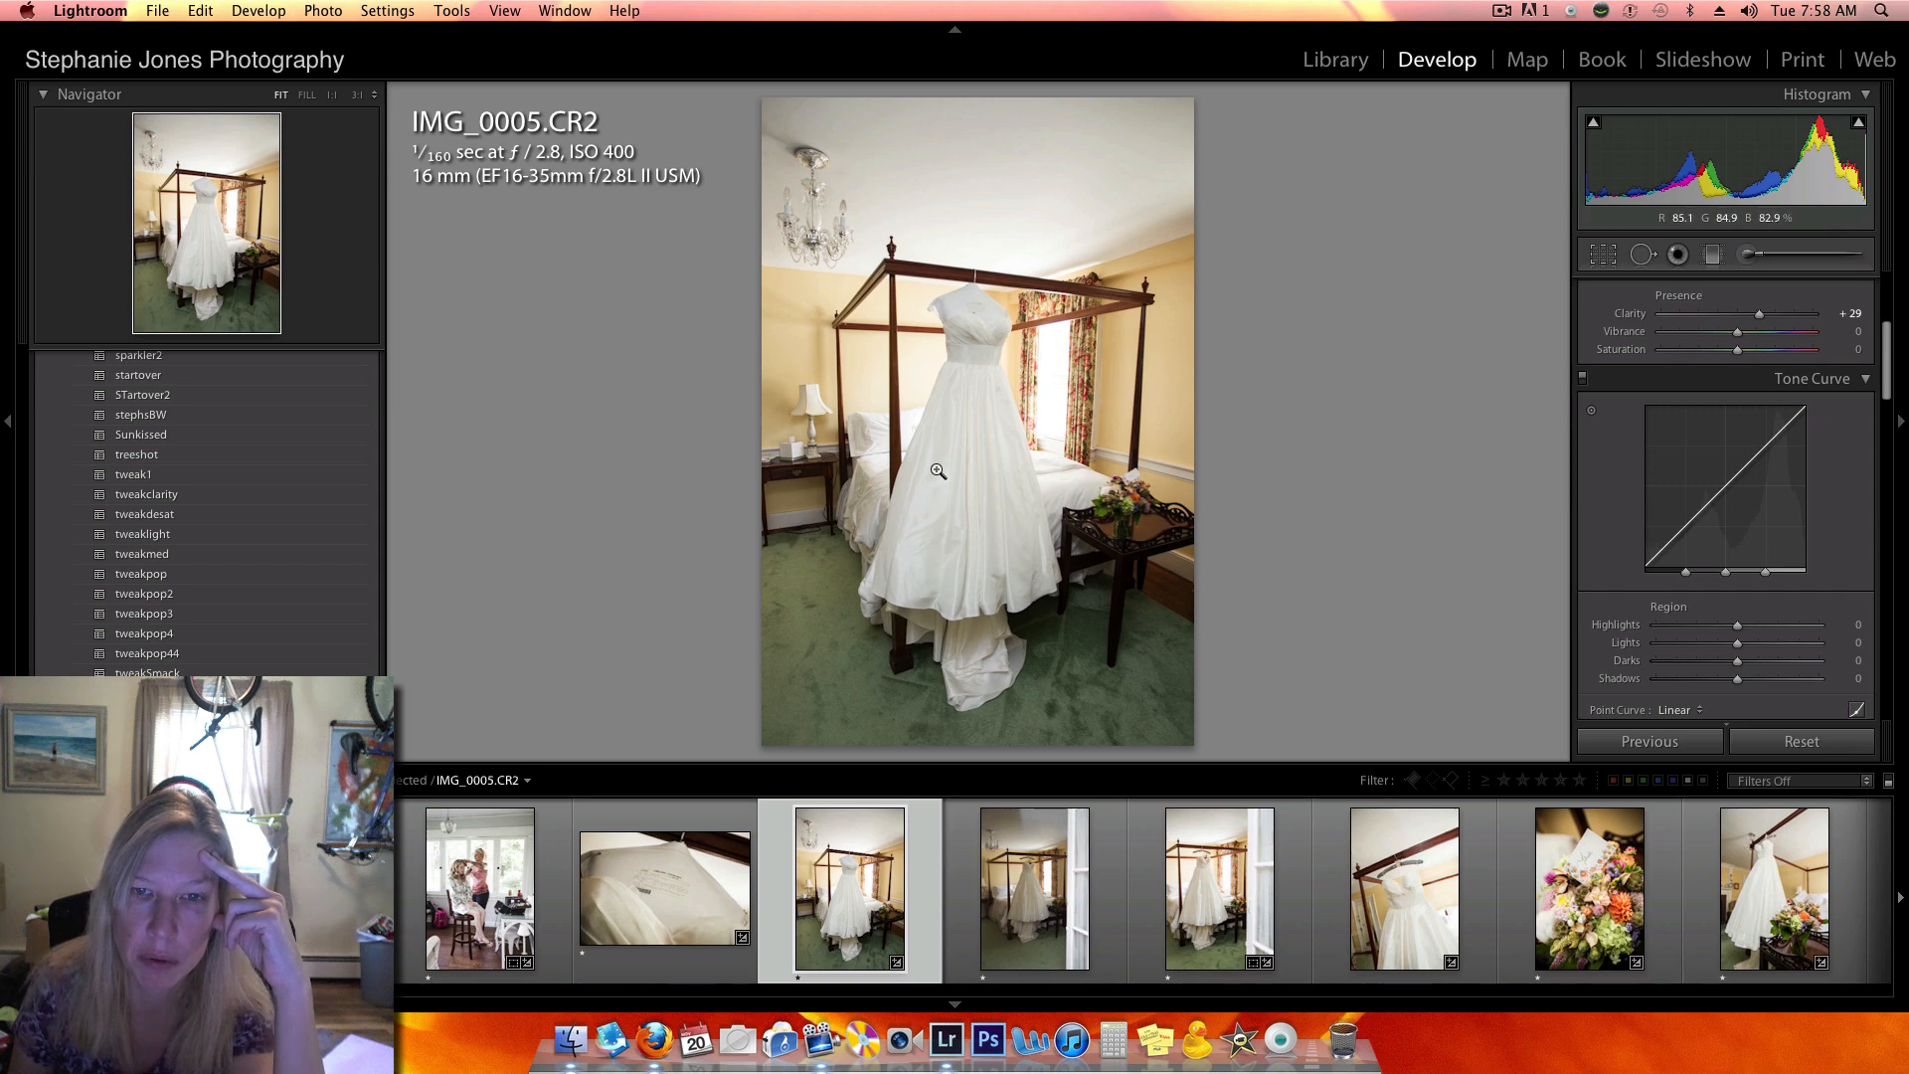
left_click(984, 390)
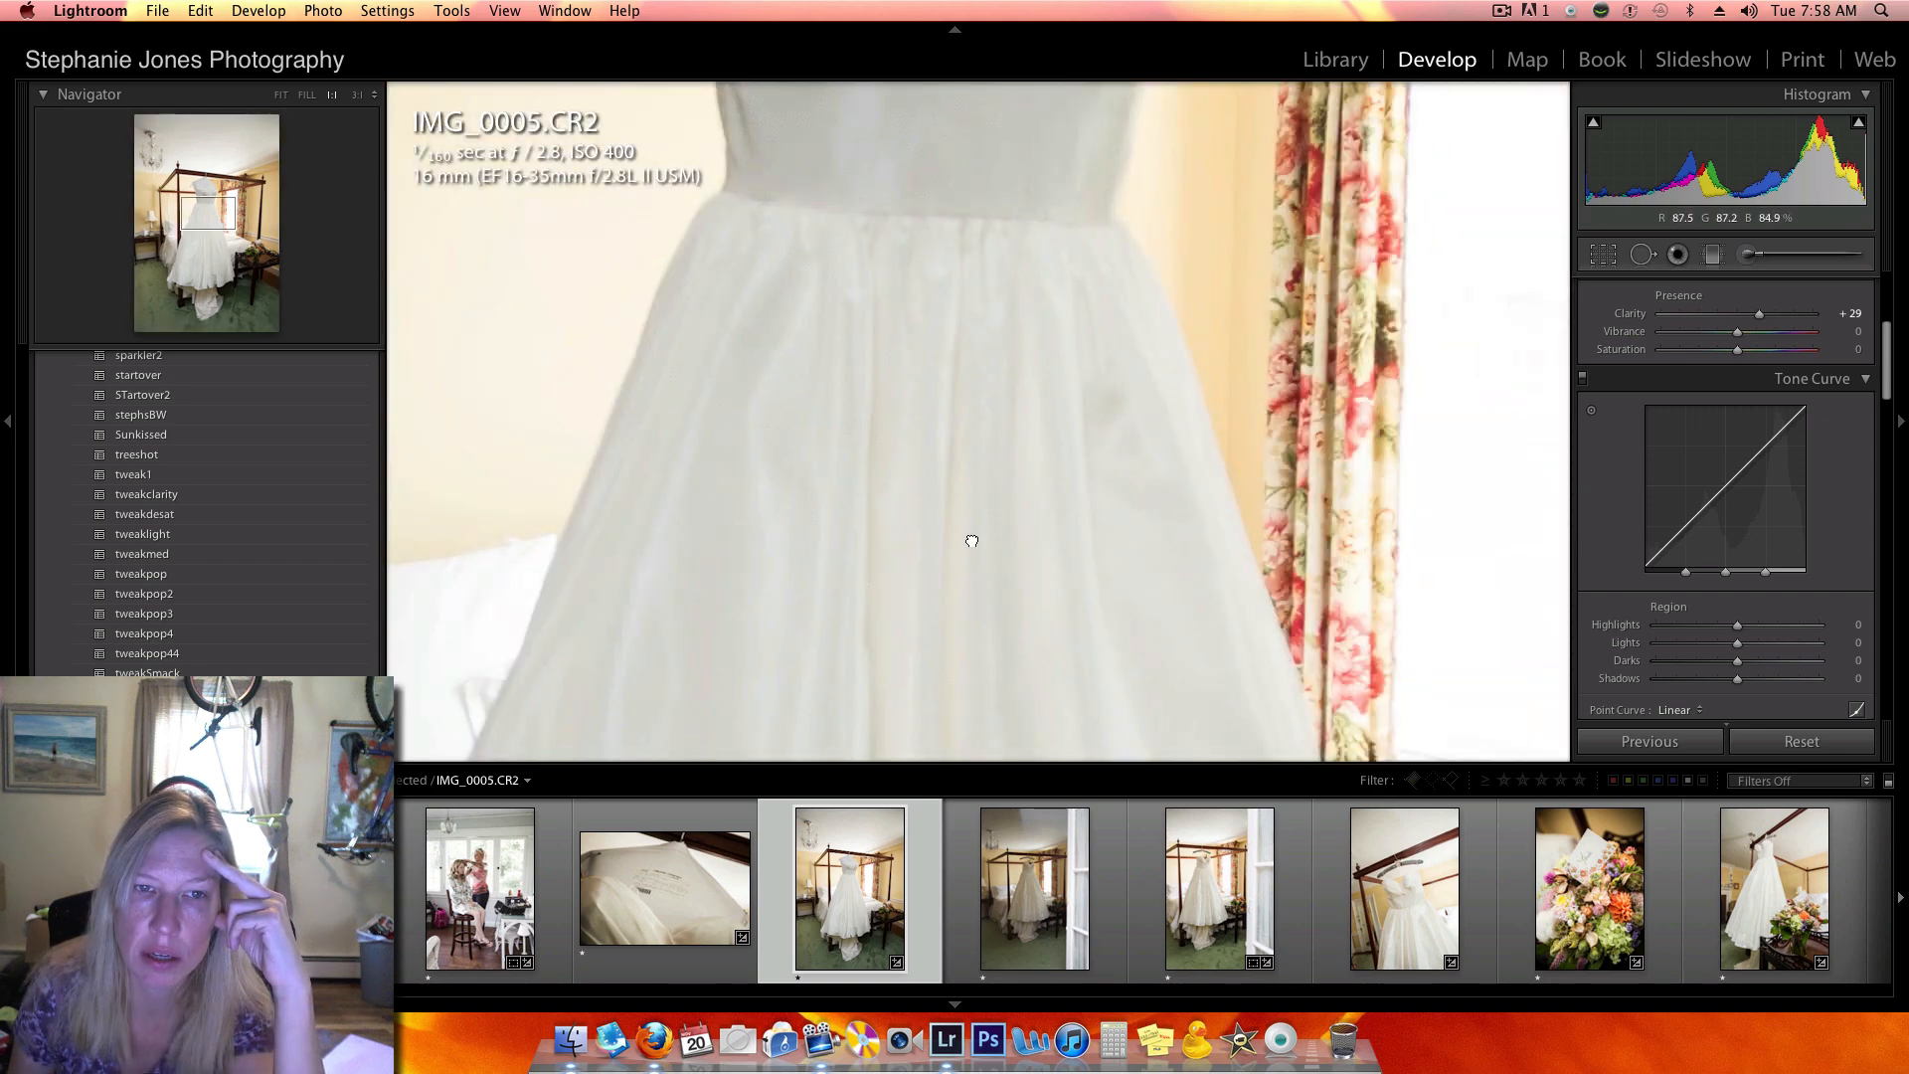
left_click_drag(972, 537, 962, 273)
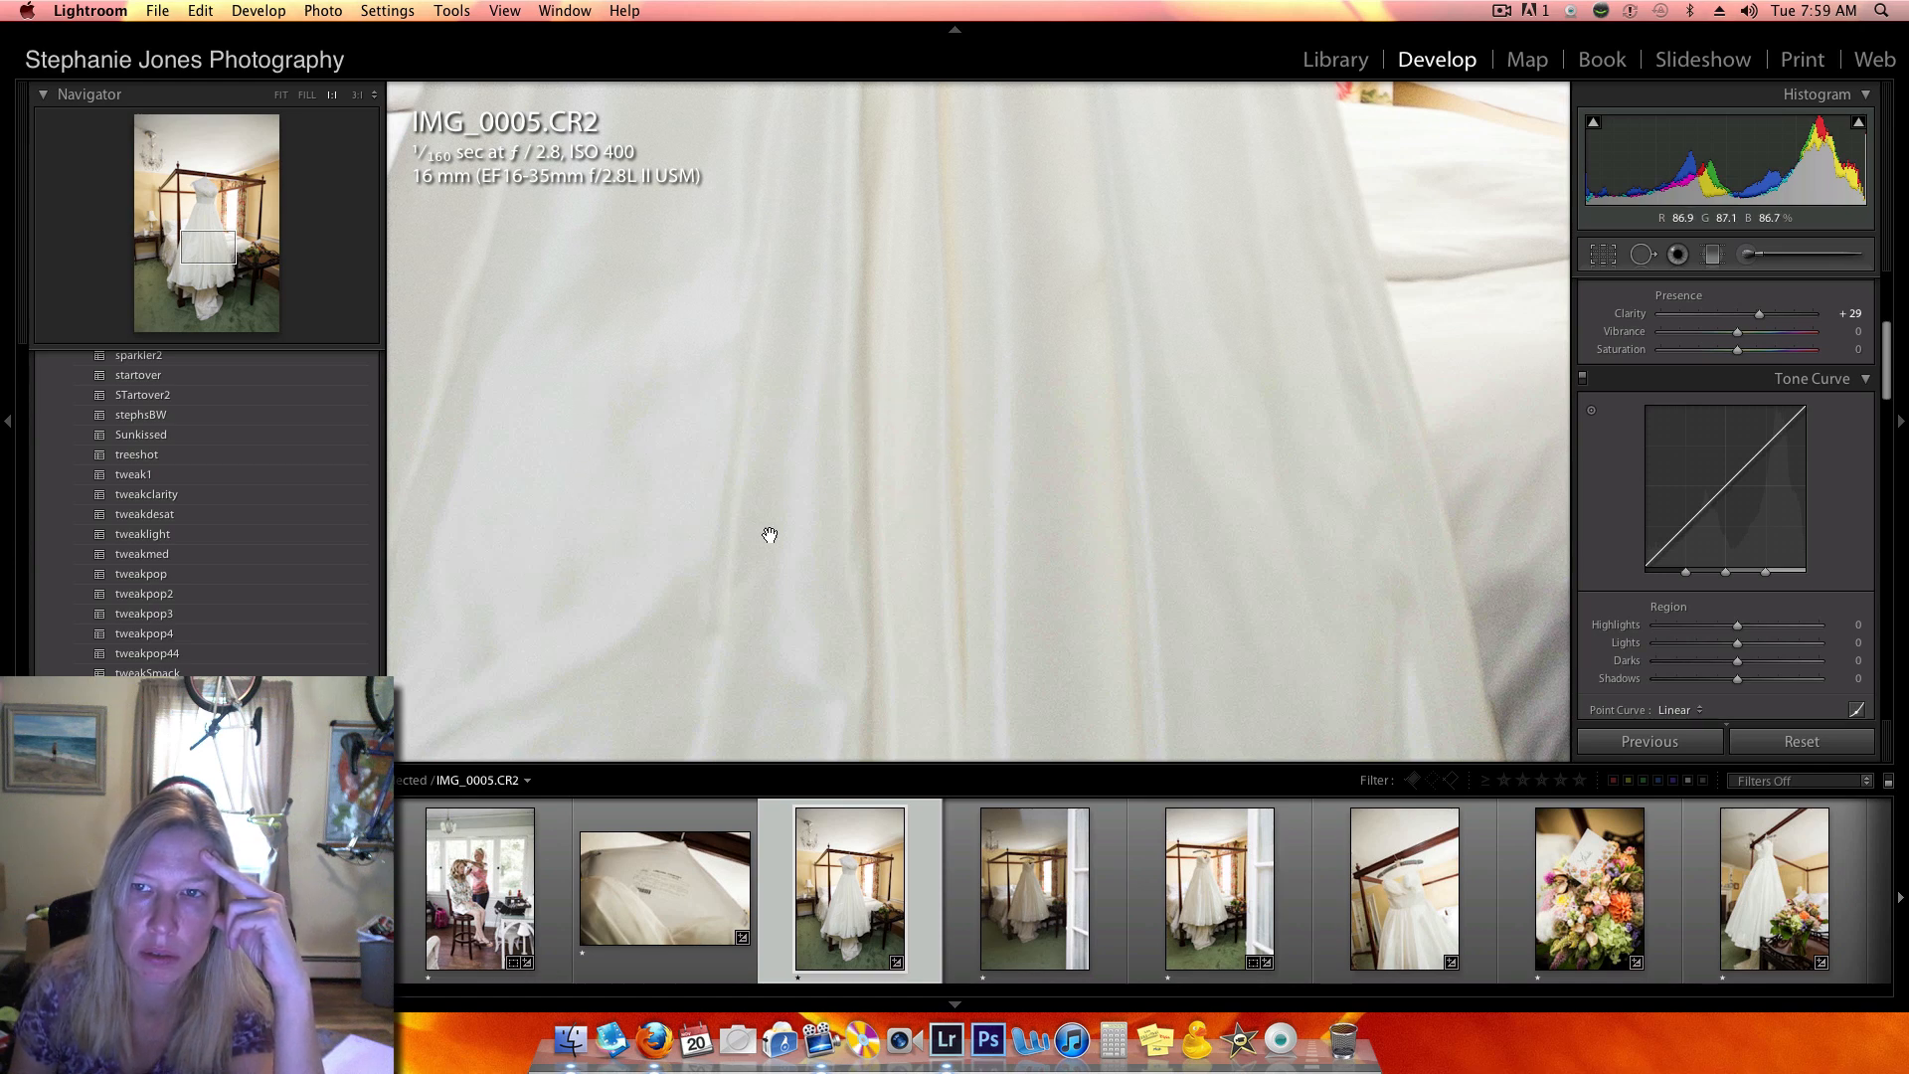
left_click(813, 484)
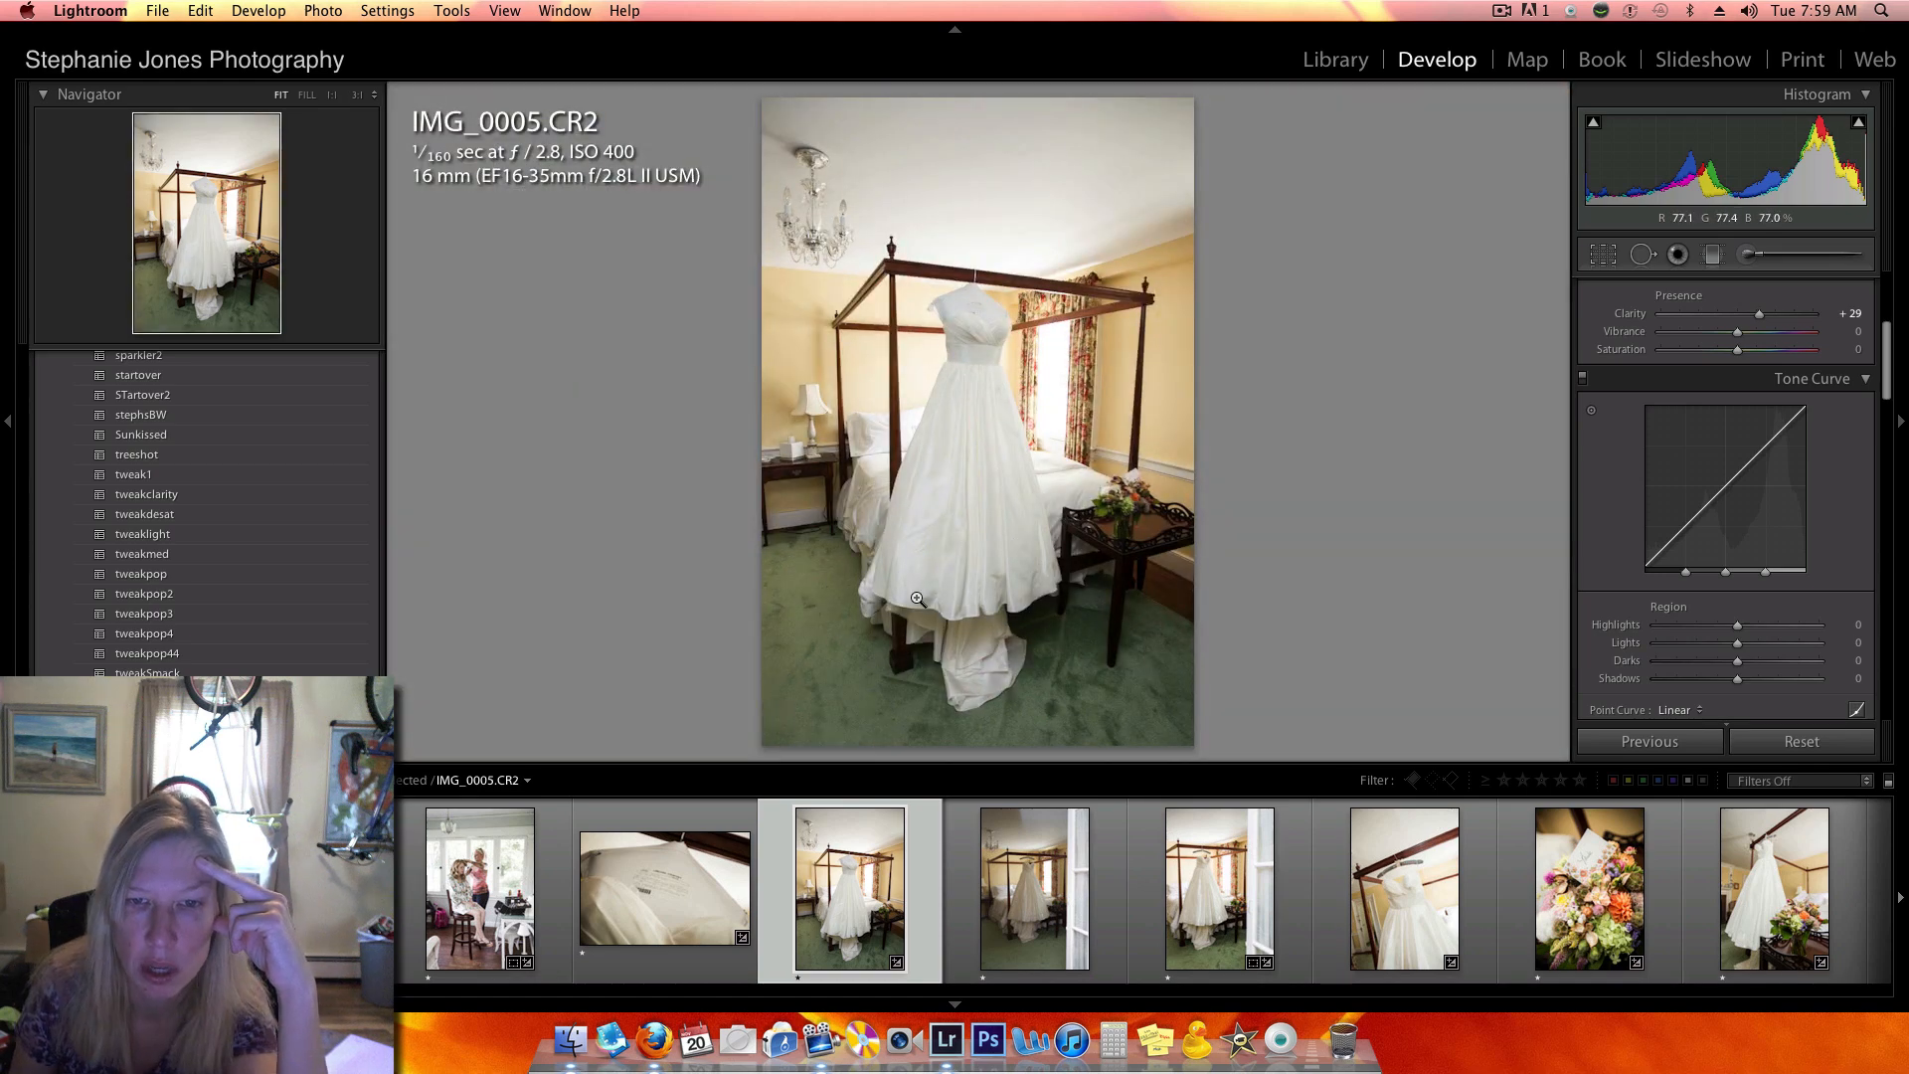
left_click(934, 585)
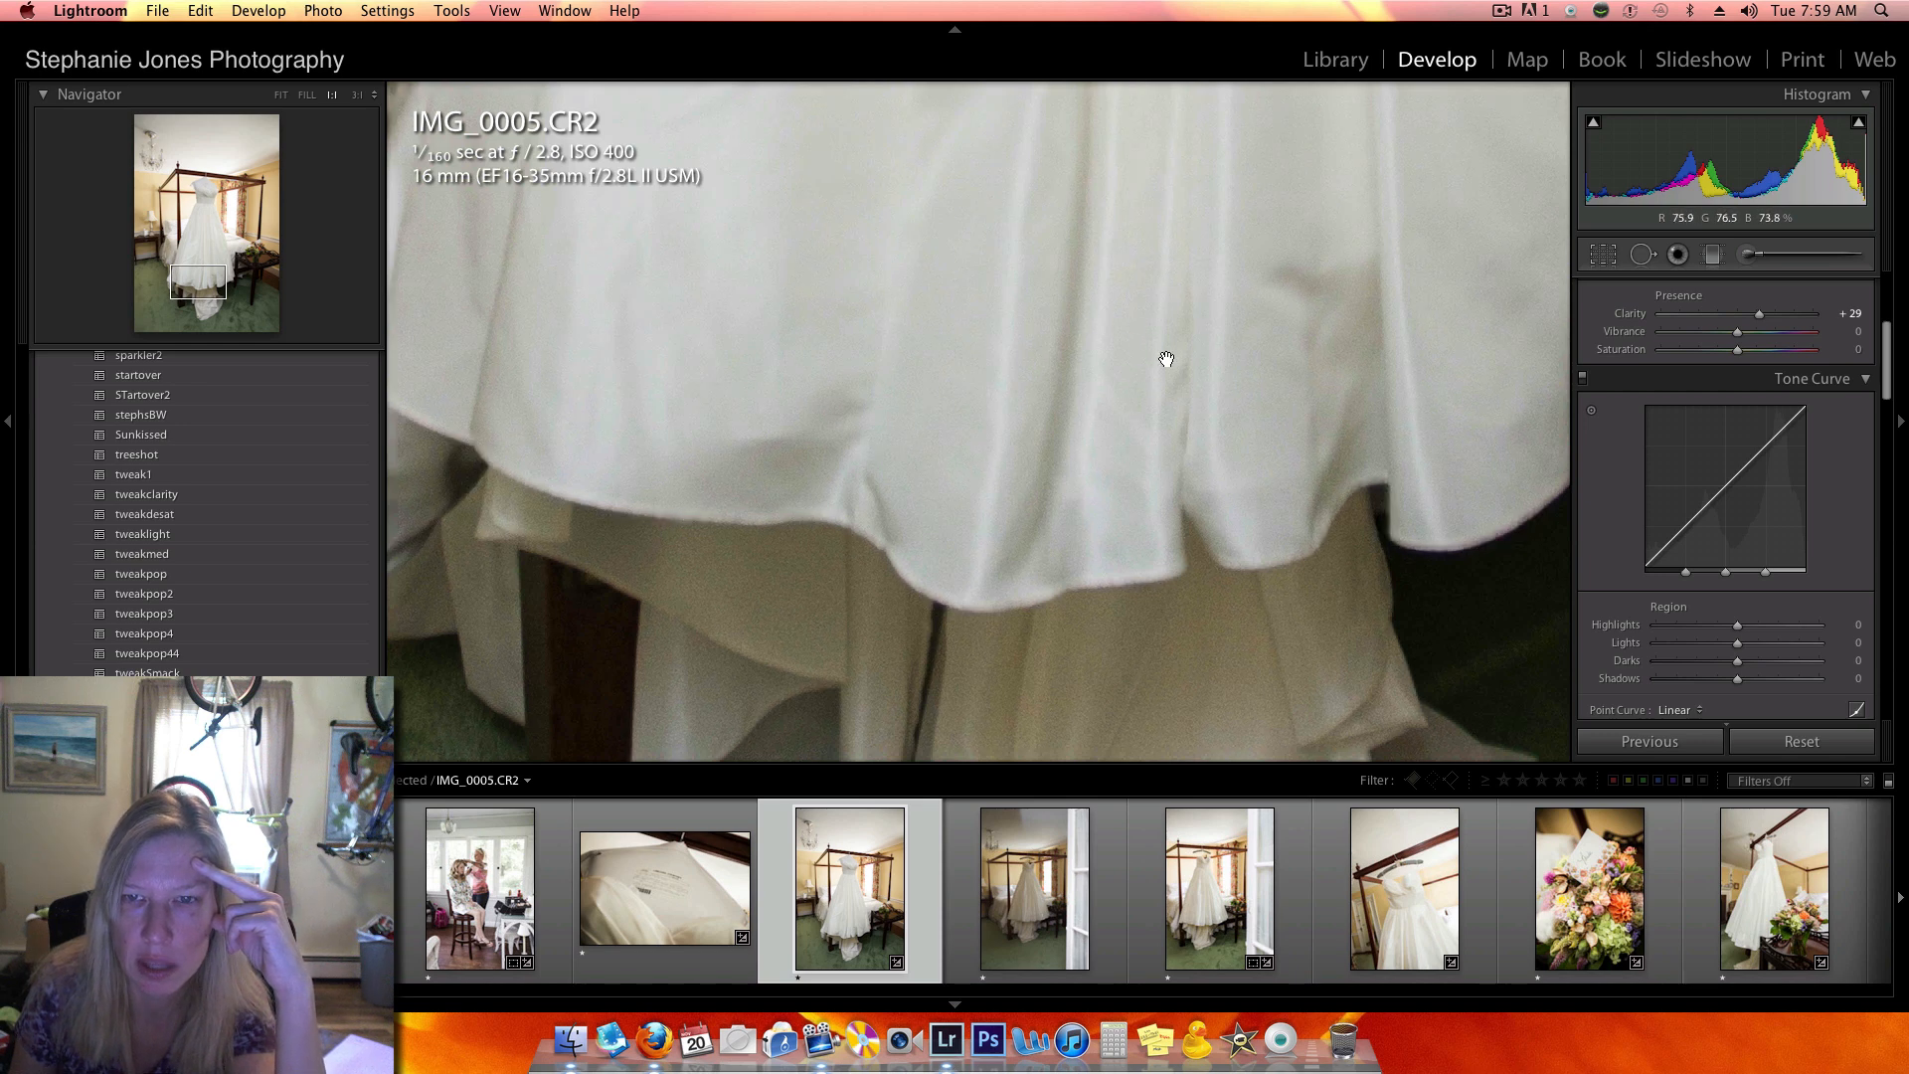
left_click_drag(1144, 313, 1138, 630)
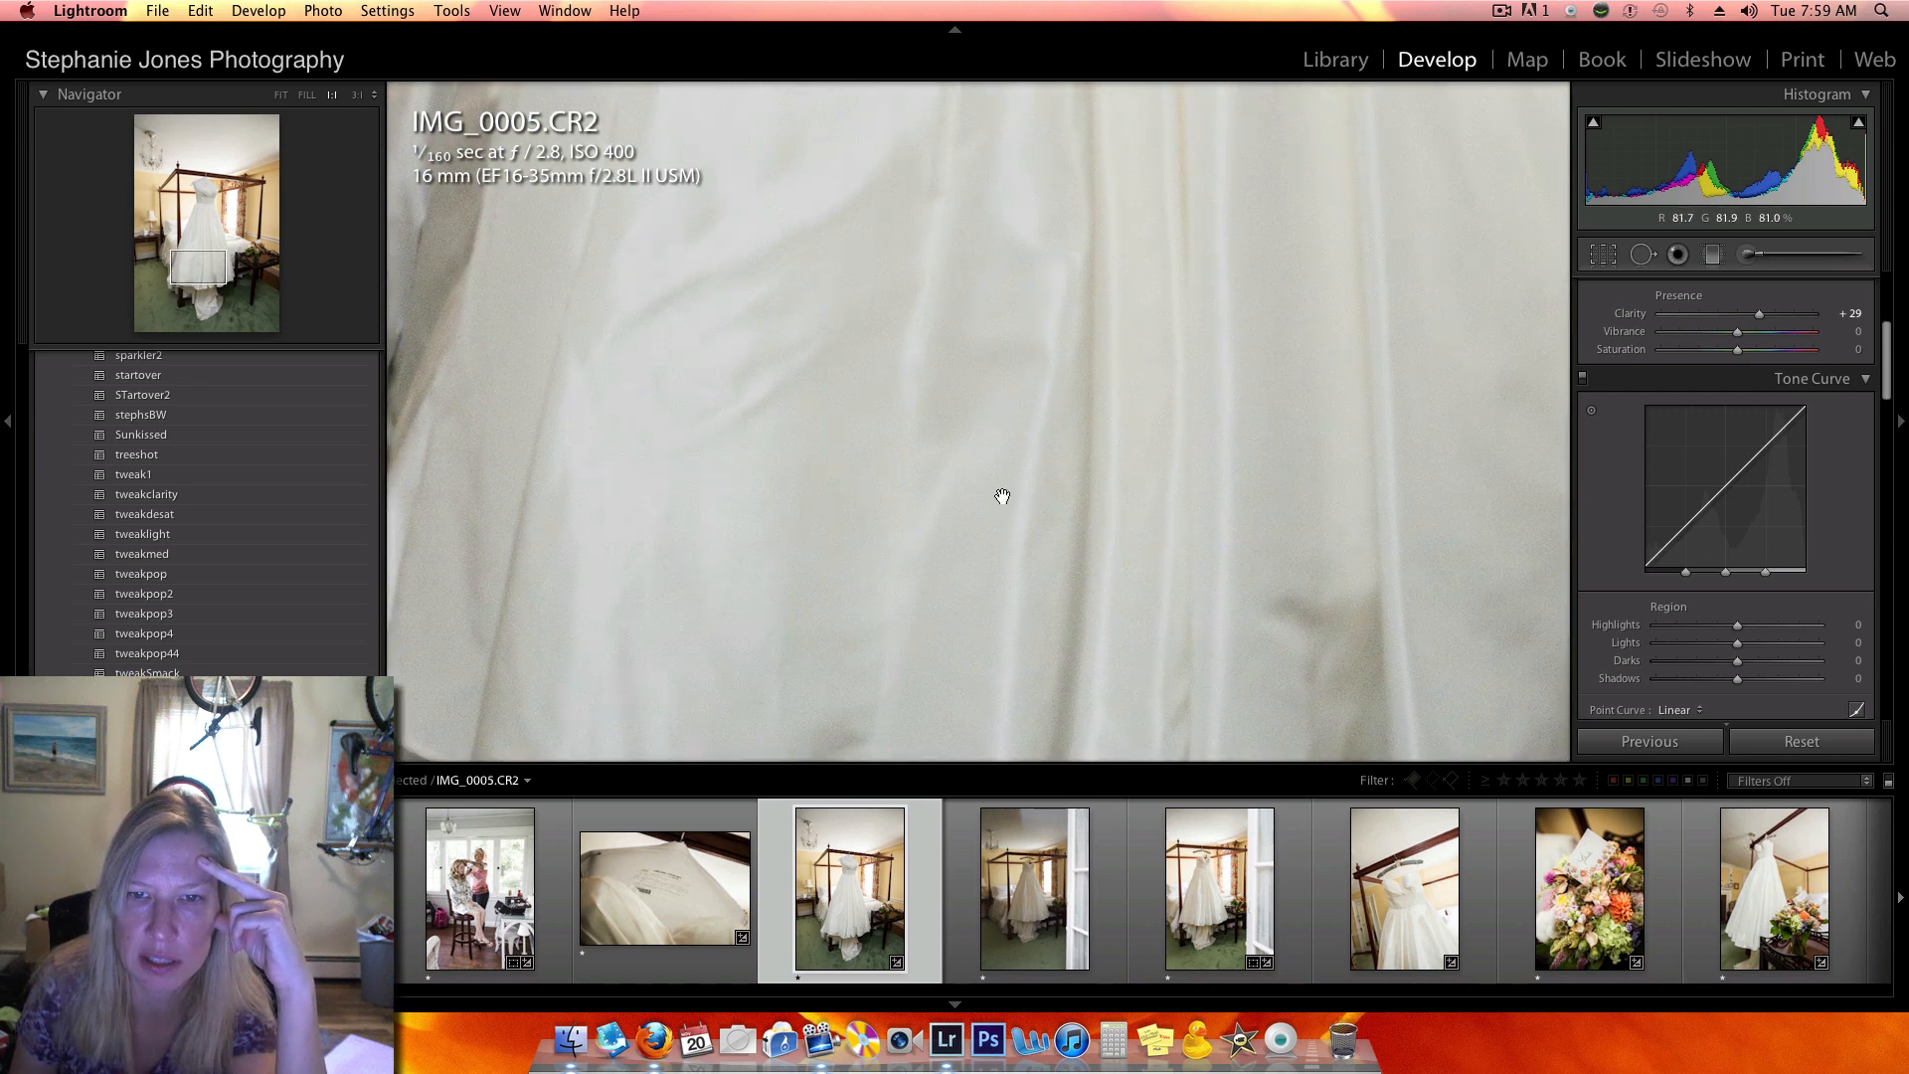
left_click_drag(861, 371, 1019, 478)
left_click(909, 528)
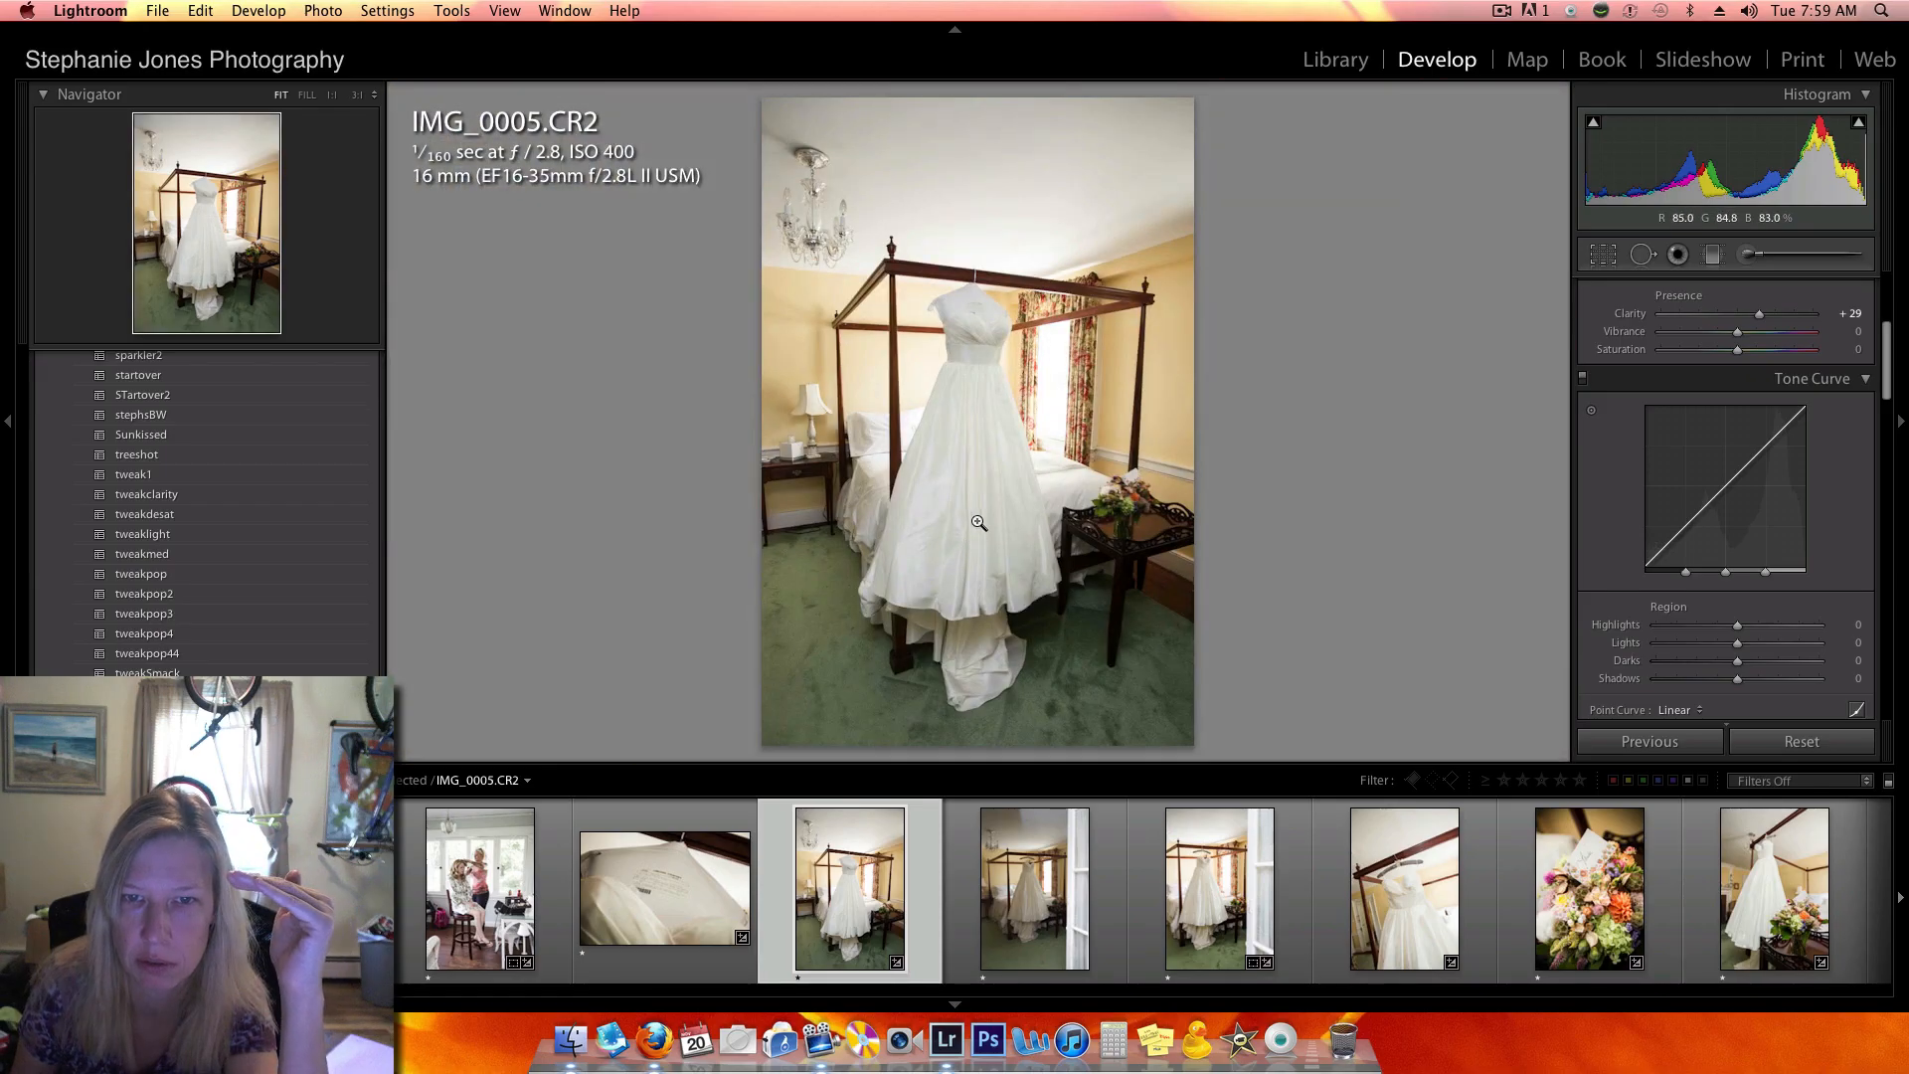
- Open the already edited version of IMG_0042.CR2 and examine its dress up close
scroll(982, 866, "down", 5)
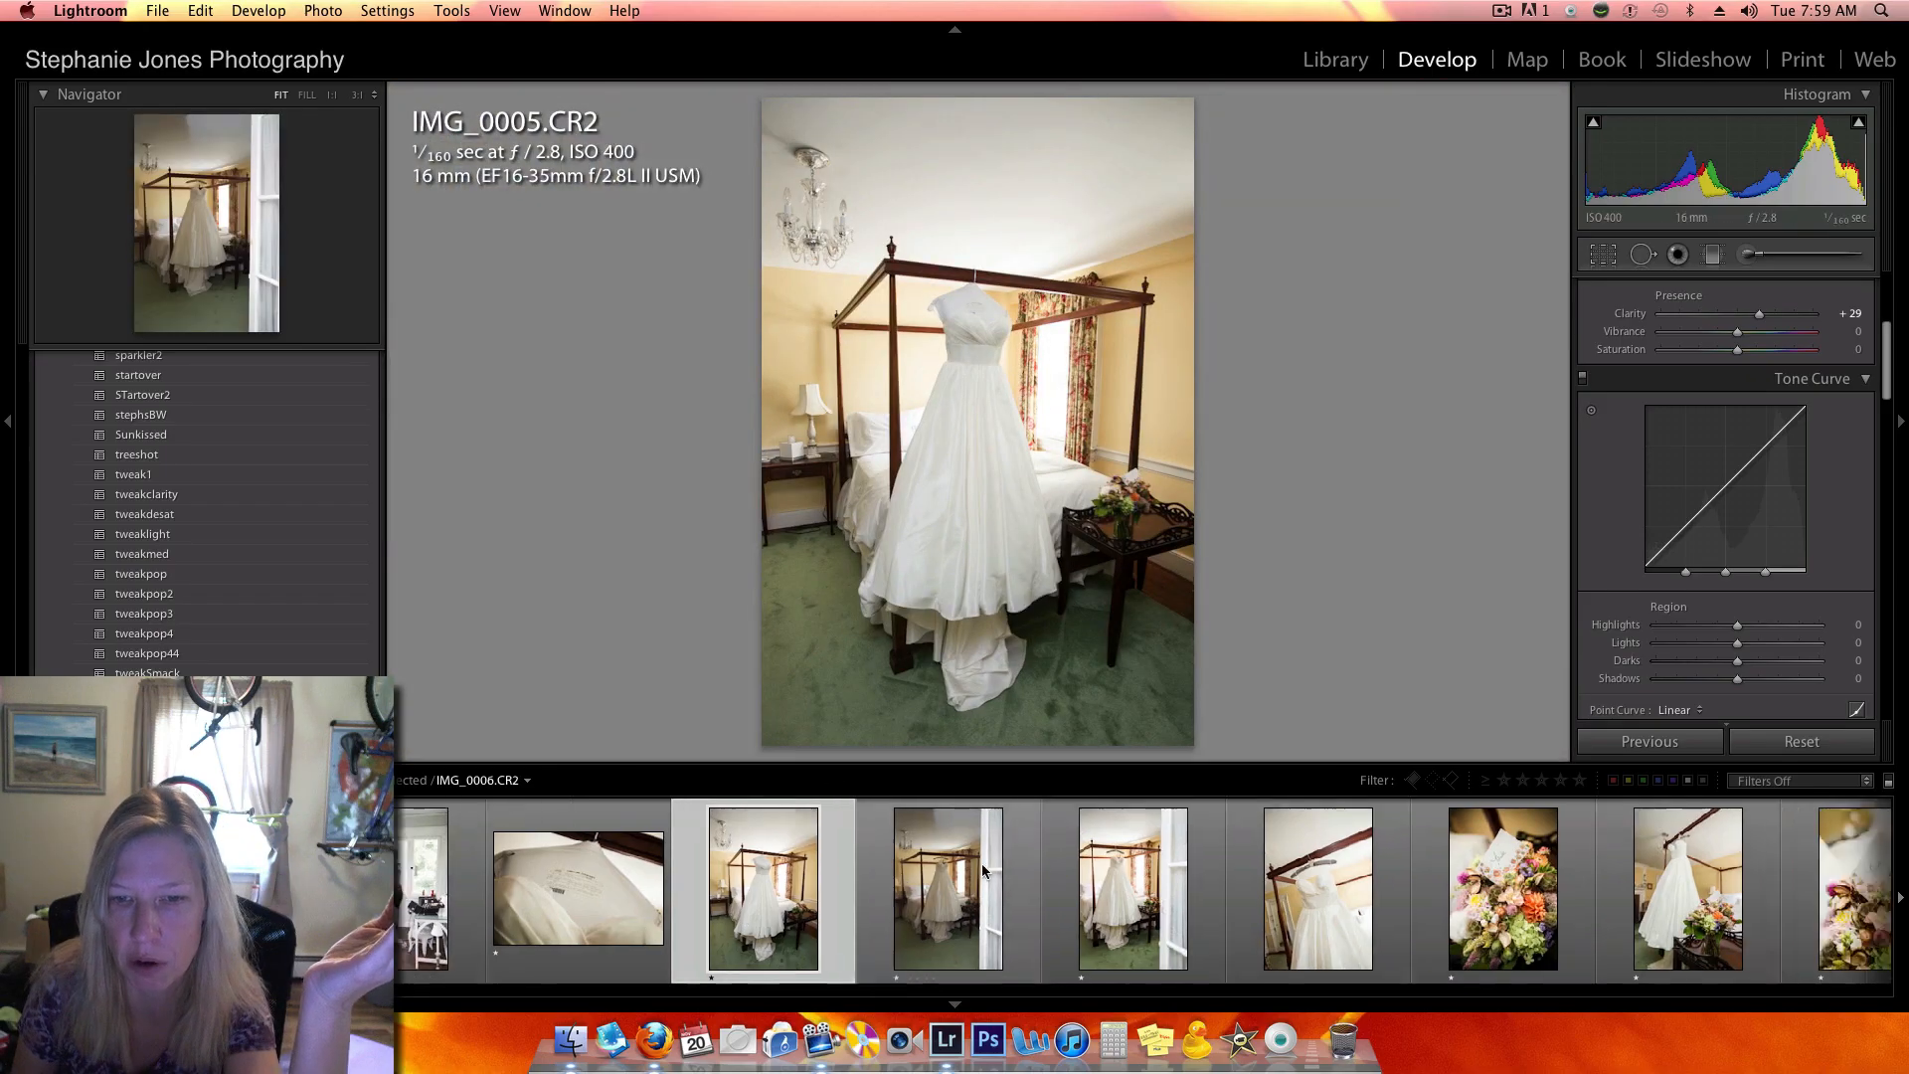
scroll(982, 868, "down", 15)
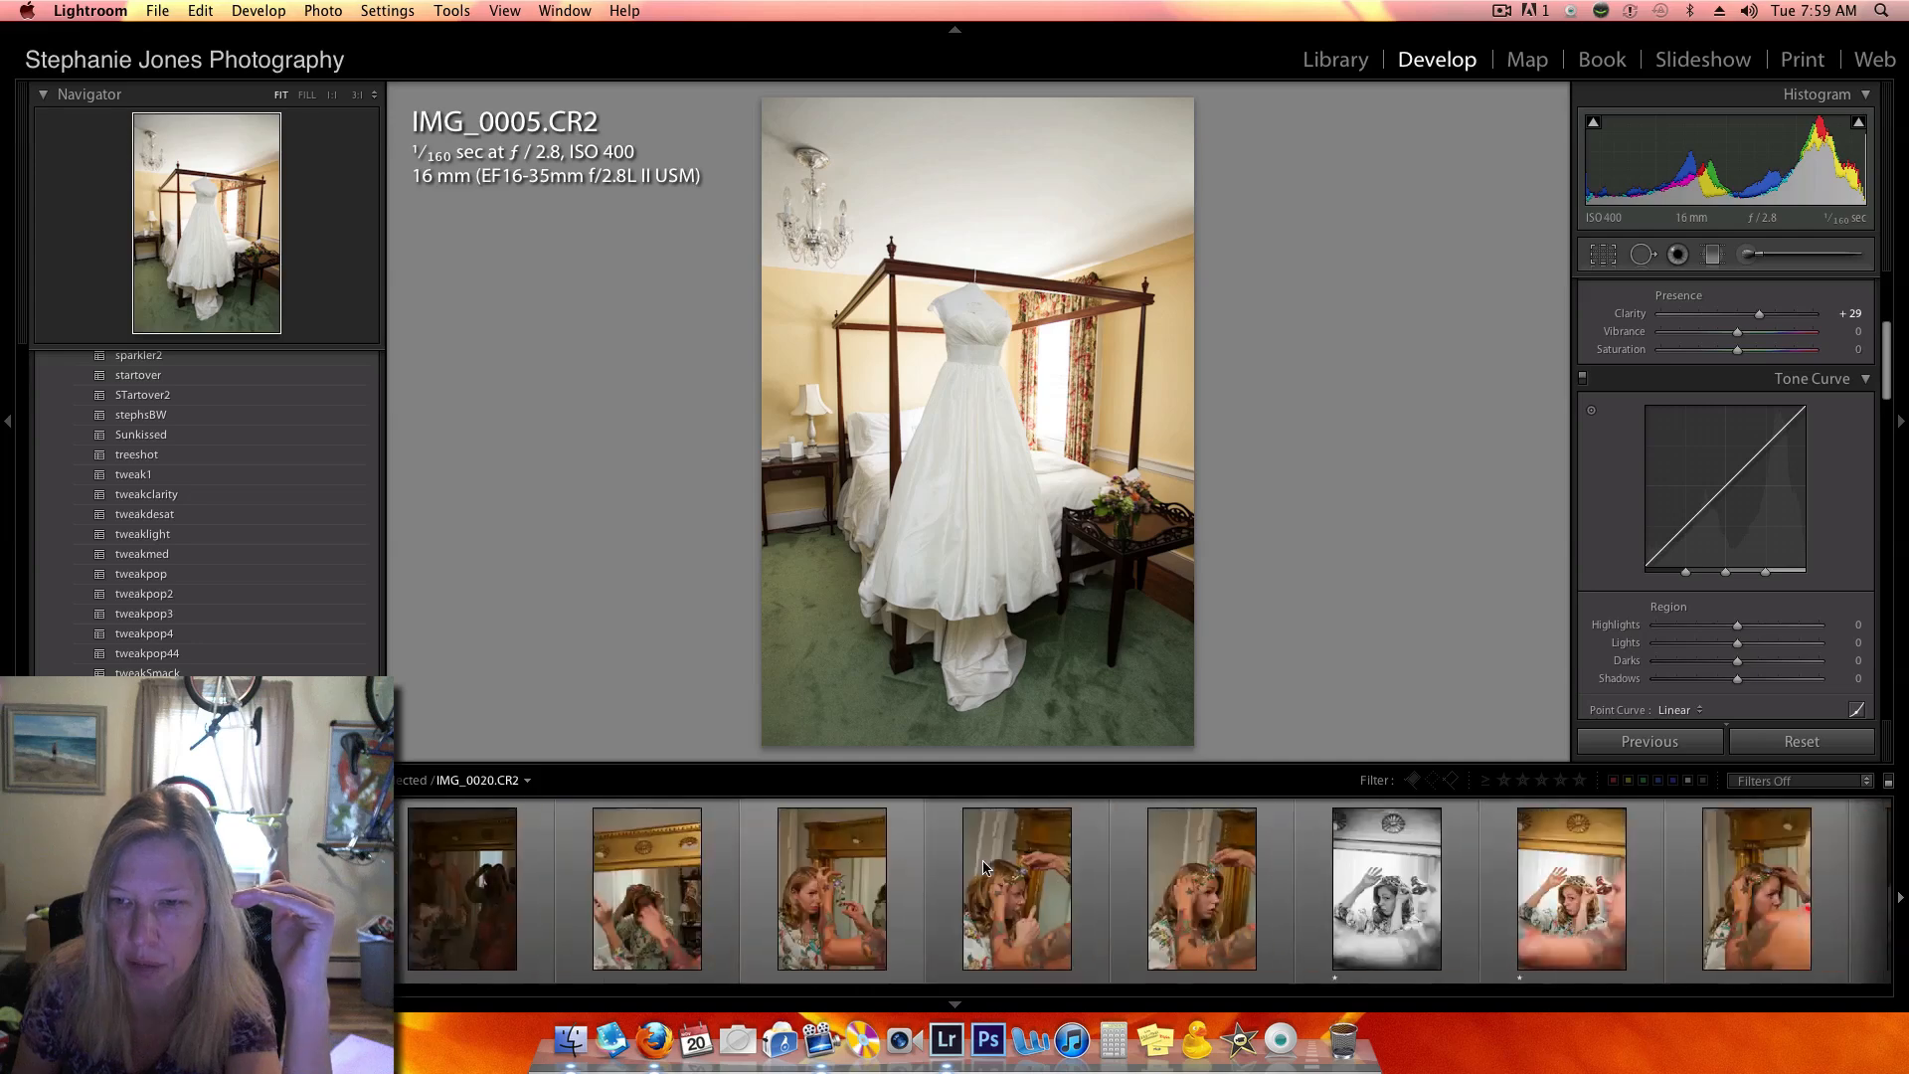
scroll(983, 863, "down", 13)
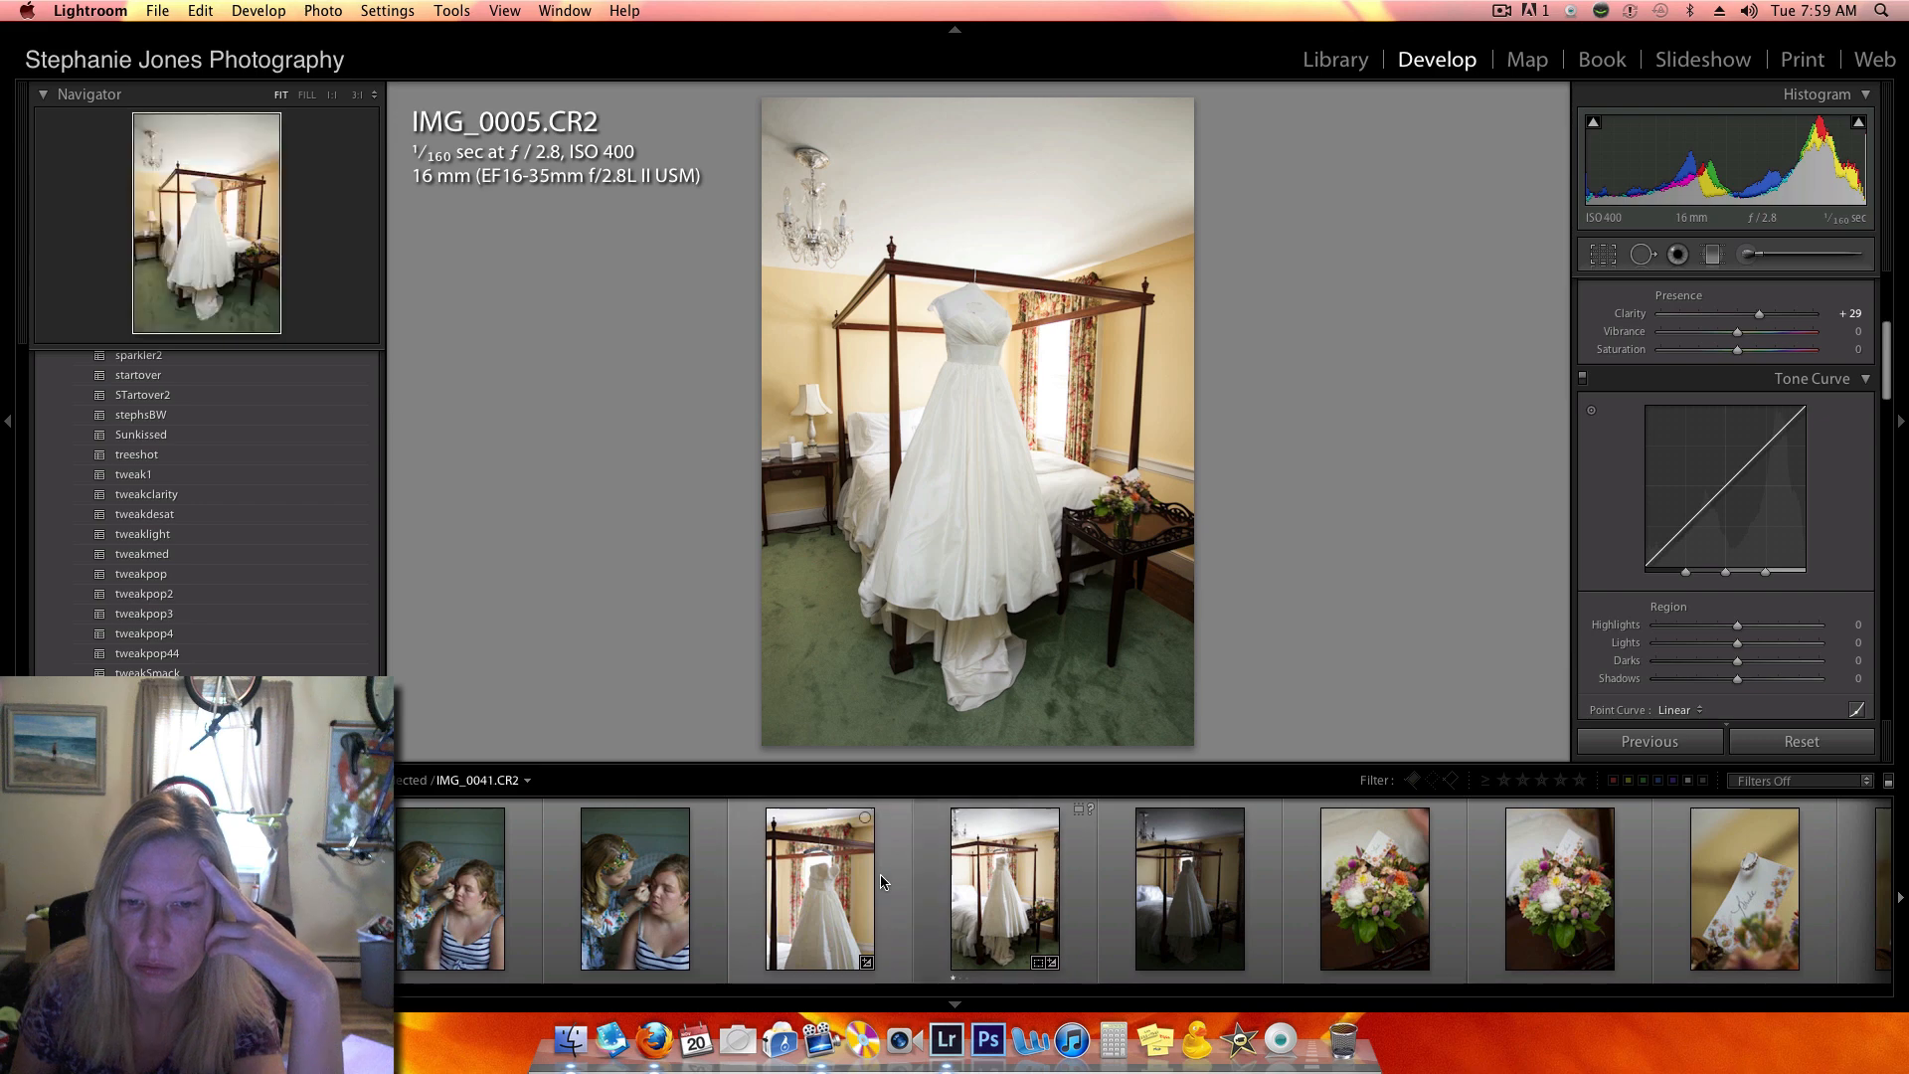
left_click(931, 871)
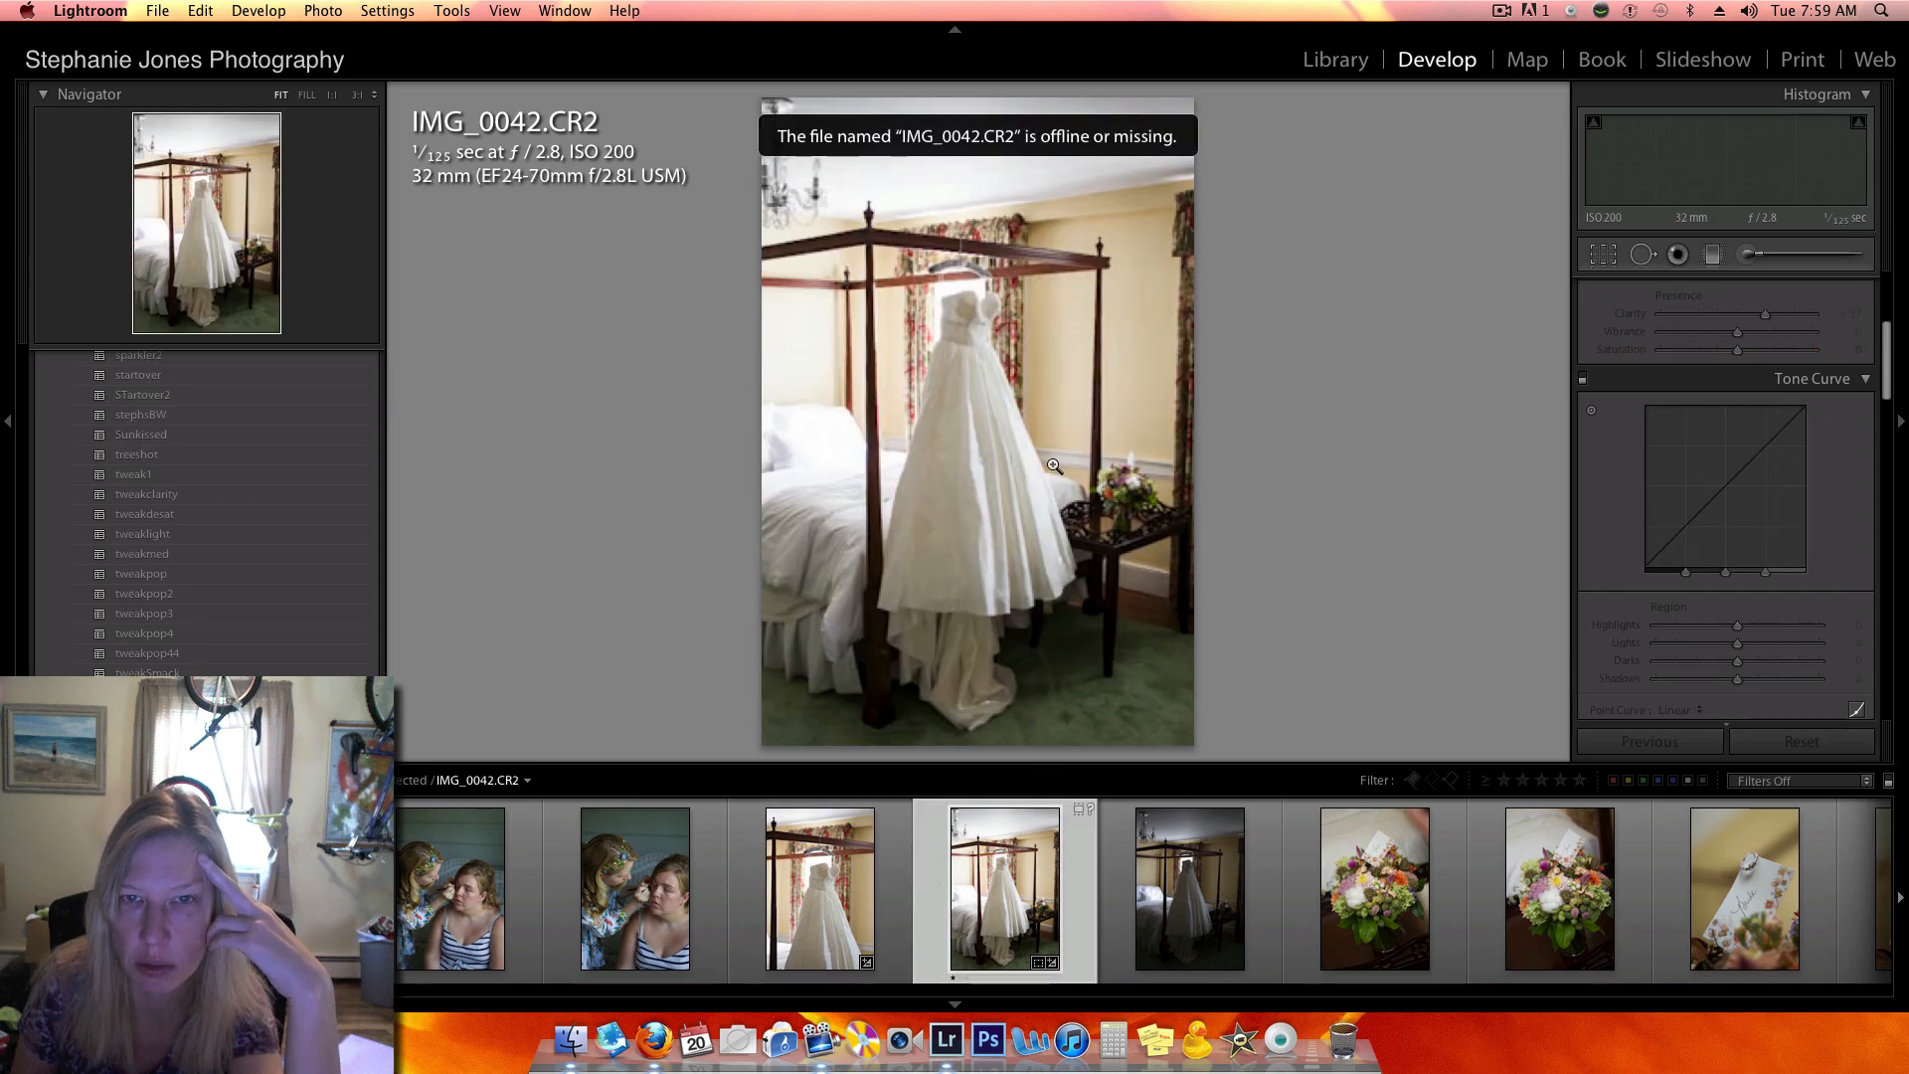
left_click(978, 404)
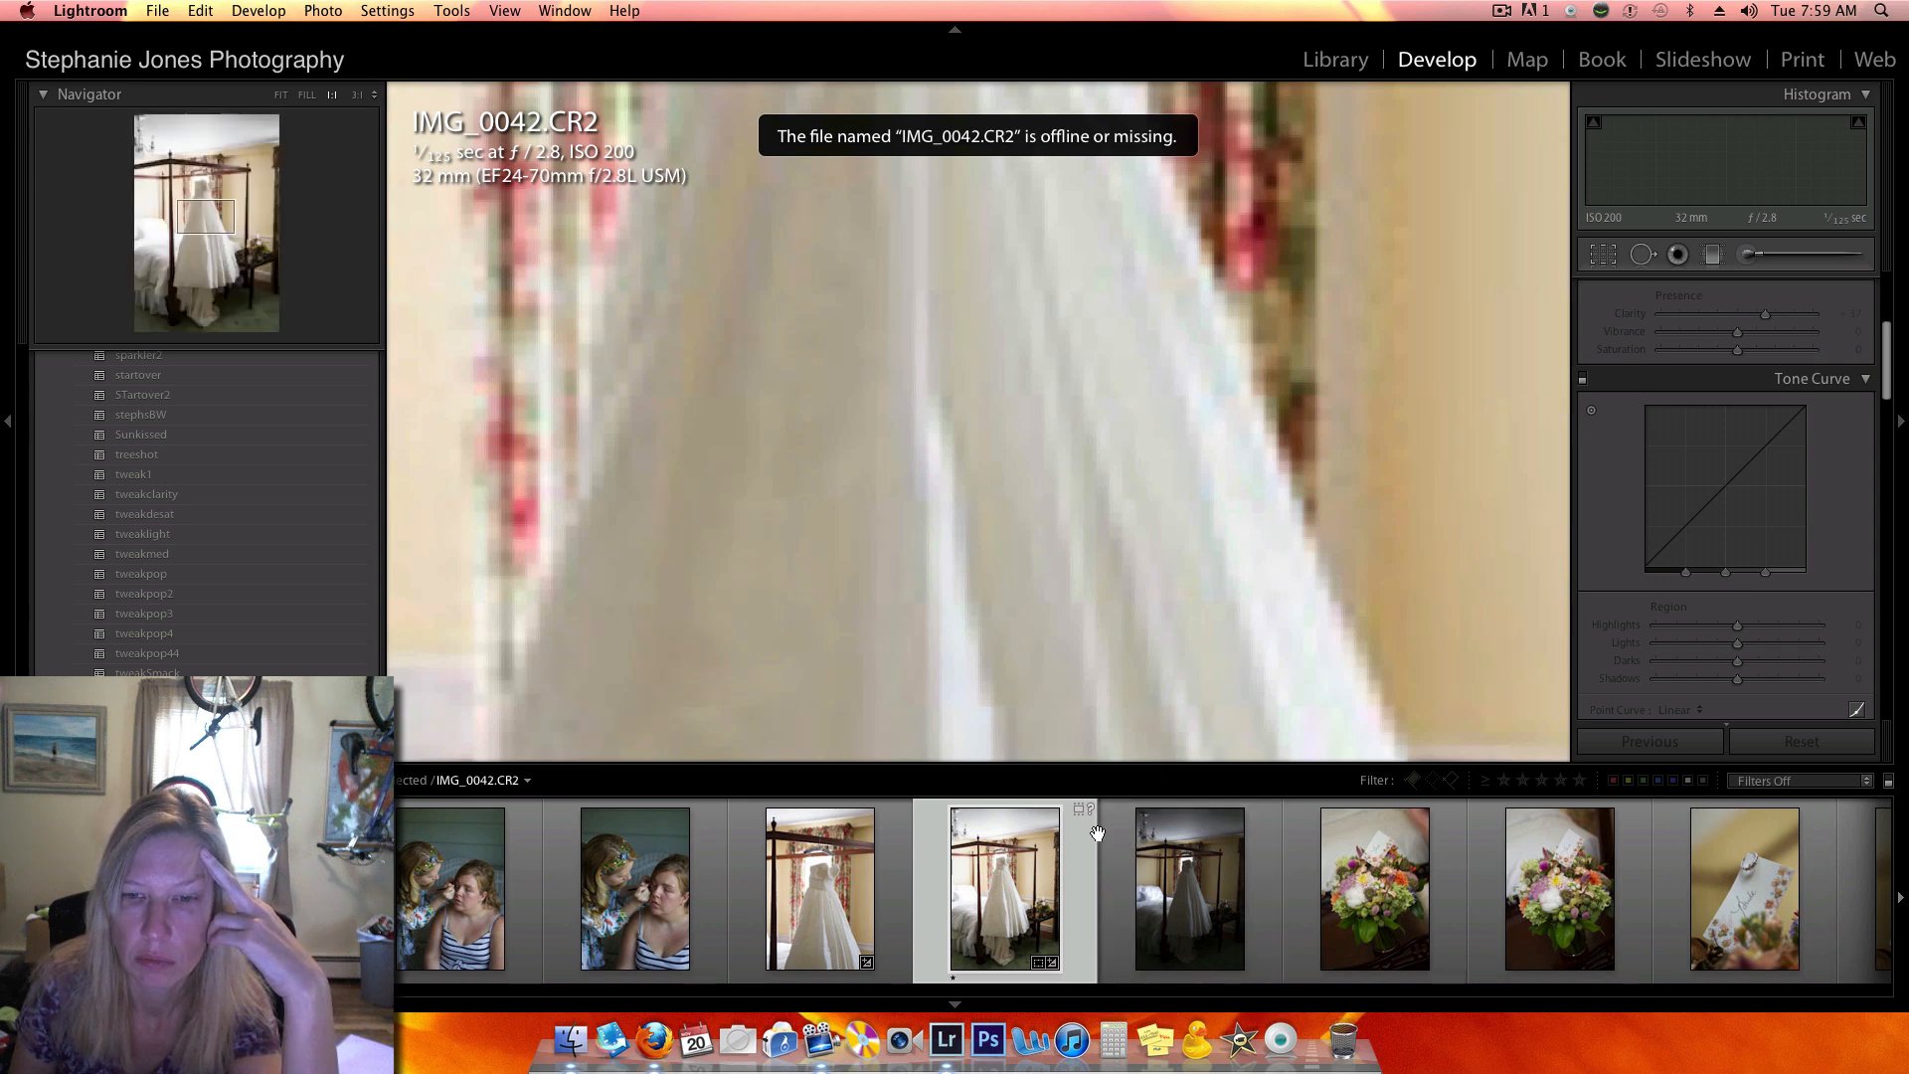
- Set the exposure of the dark, unedited IMG_0042.CR2 to +1.60 and its shadows to +31
left_click(1132, 831)
scroll(1750, 457, "up", 3)
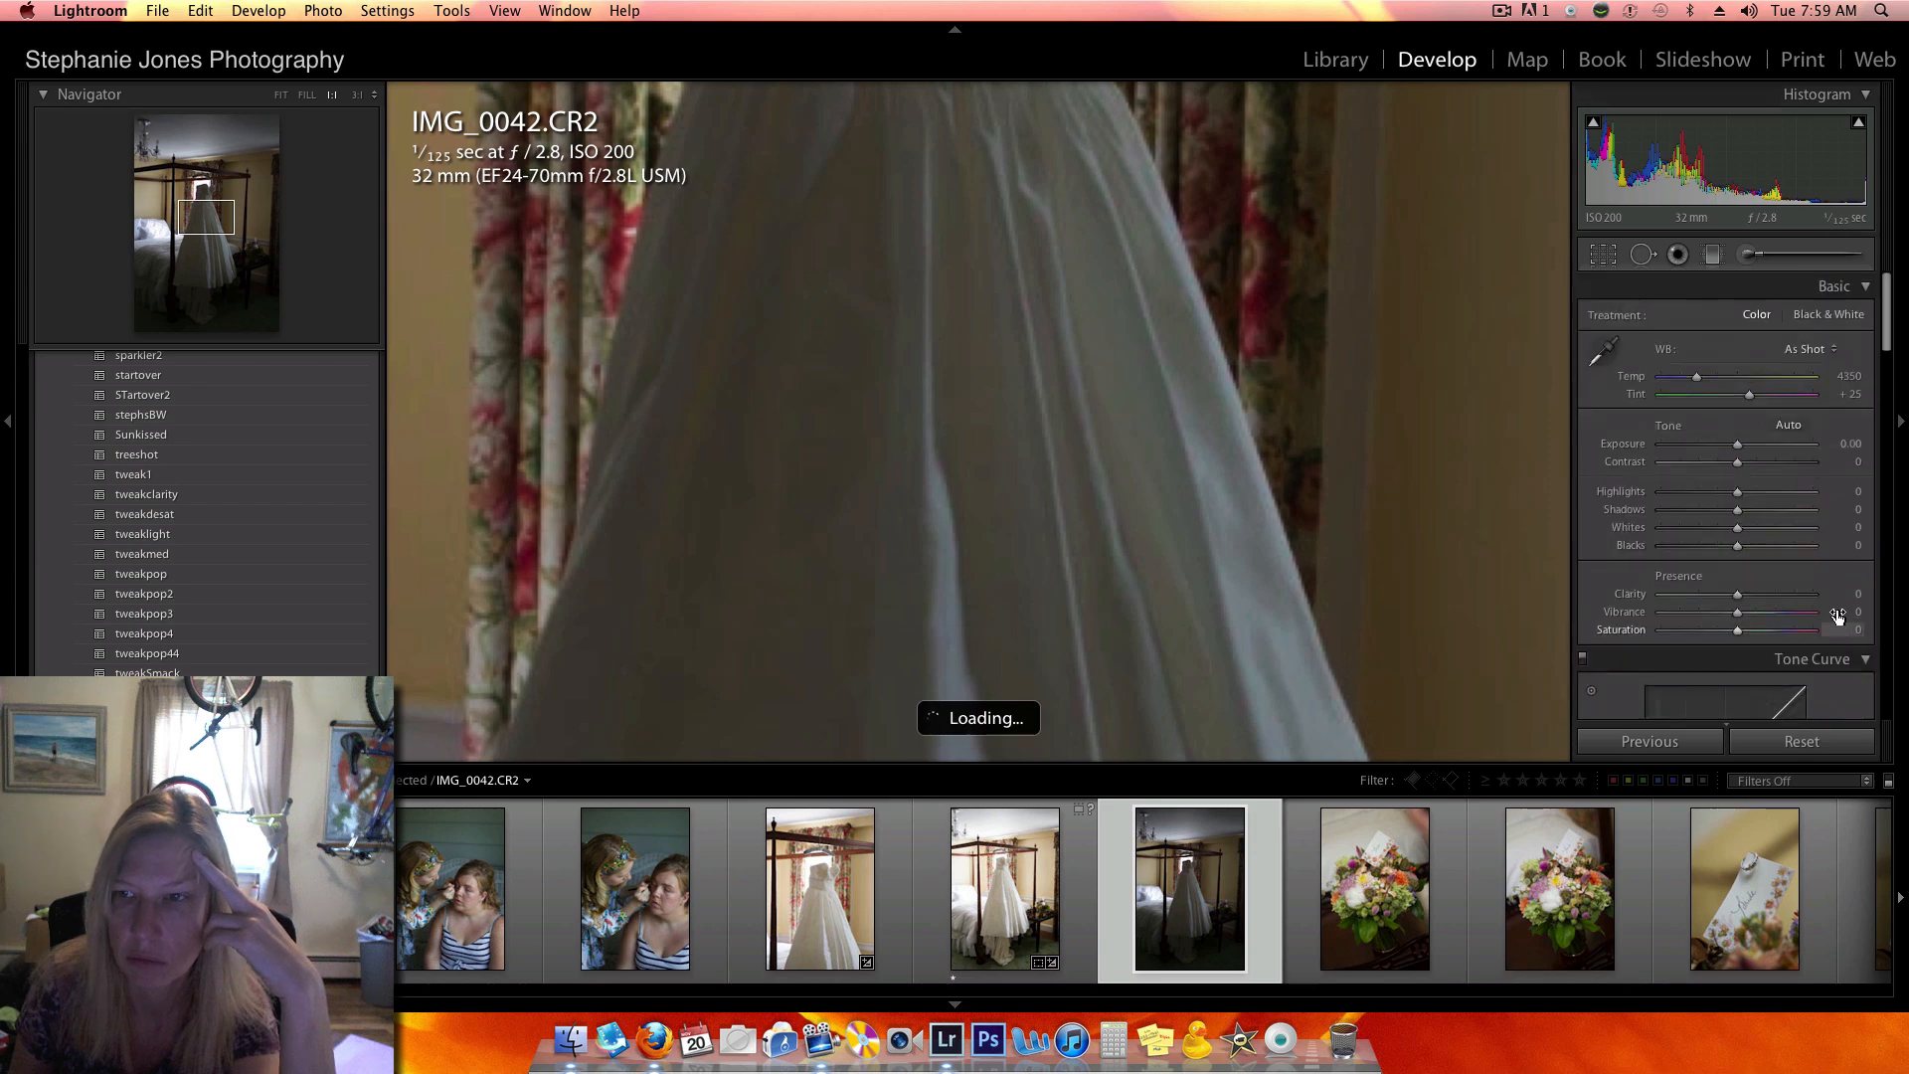
left_click_drag(1738, 449, 1757, 450)
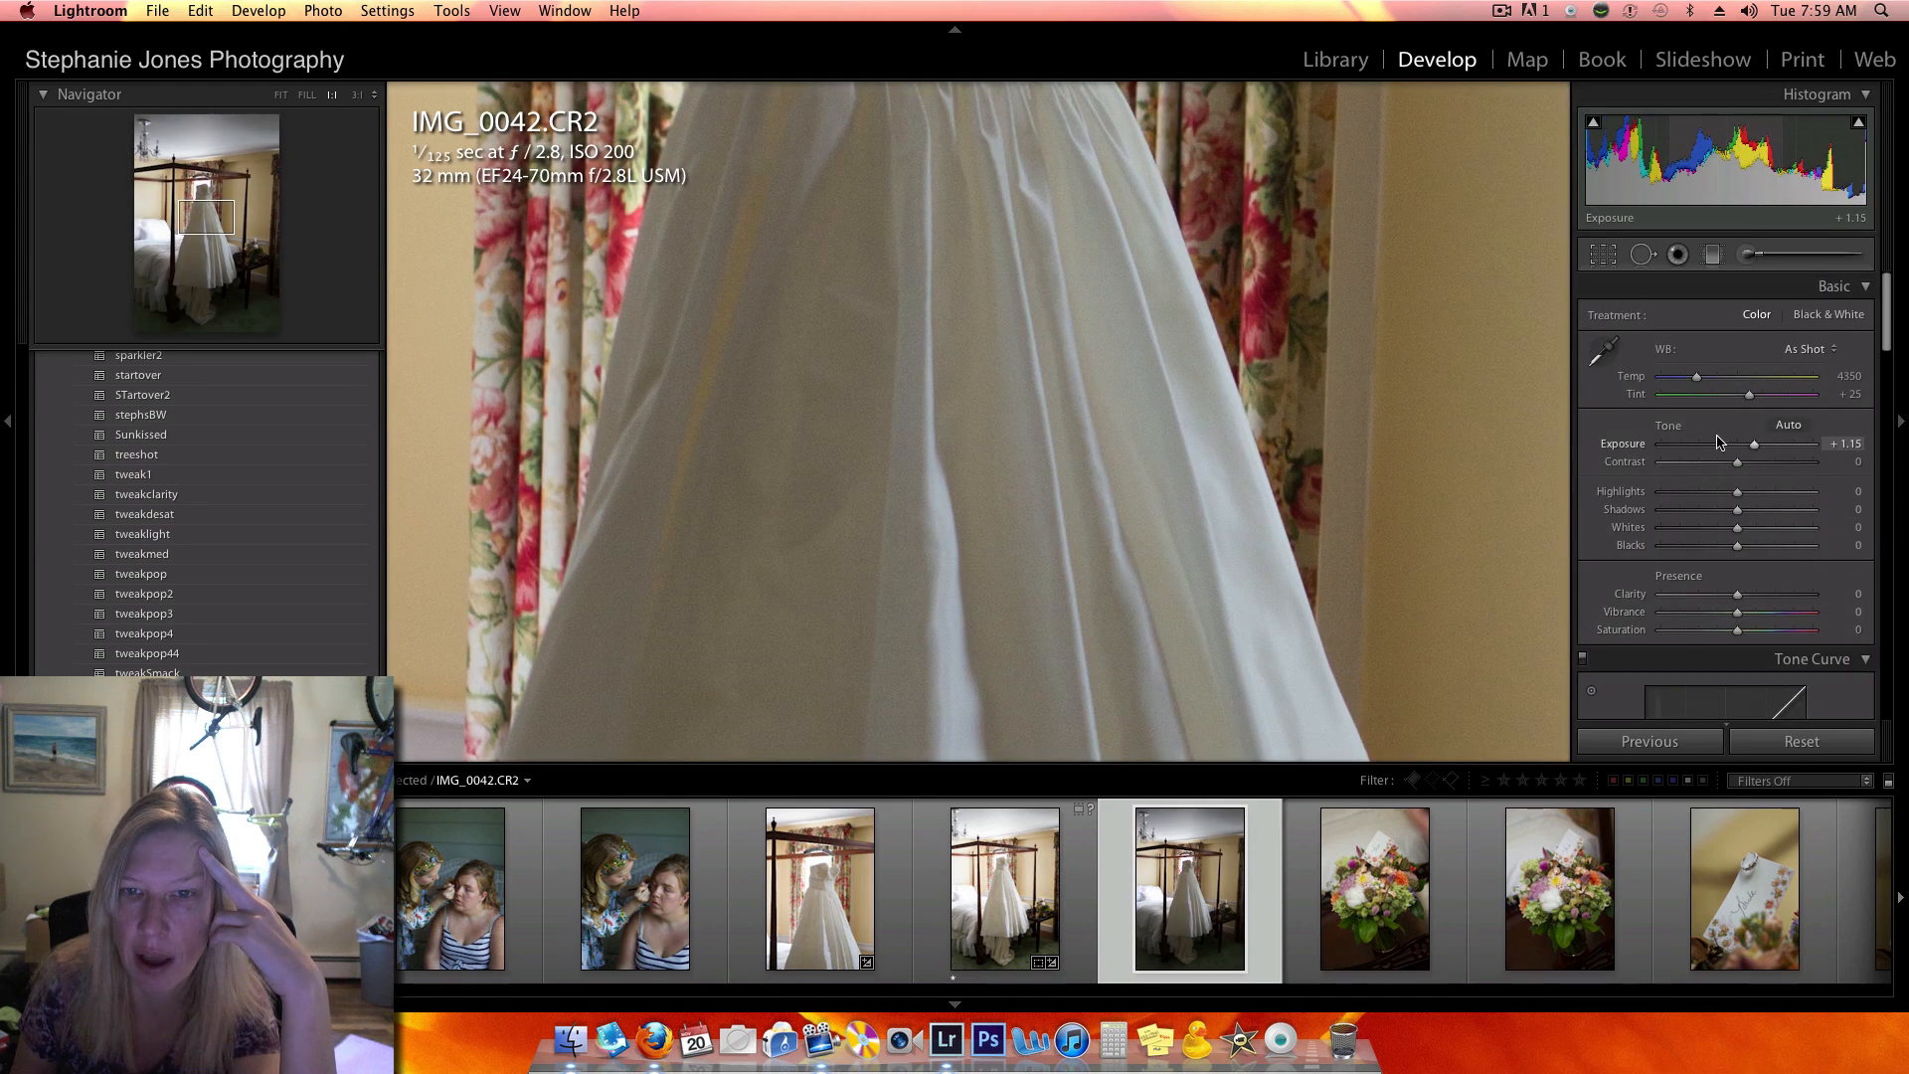
left_click(995, 401)
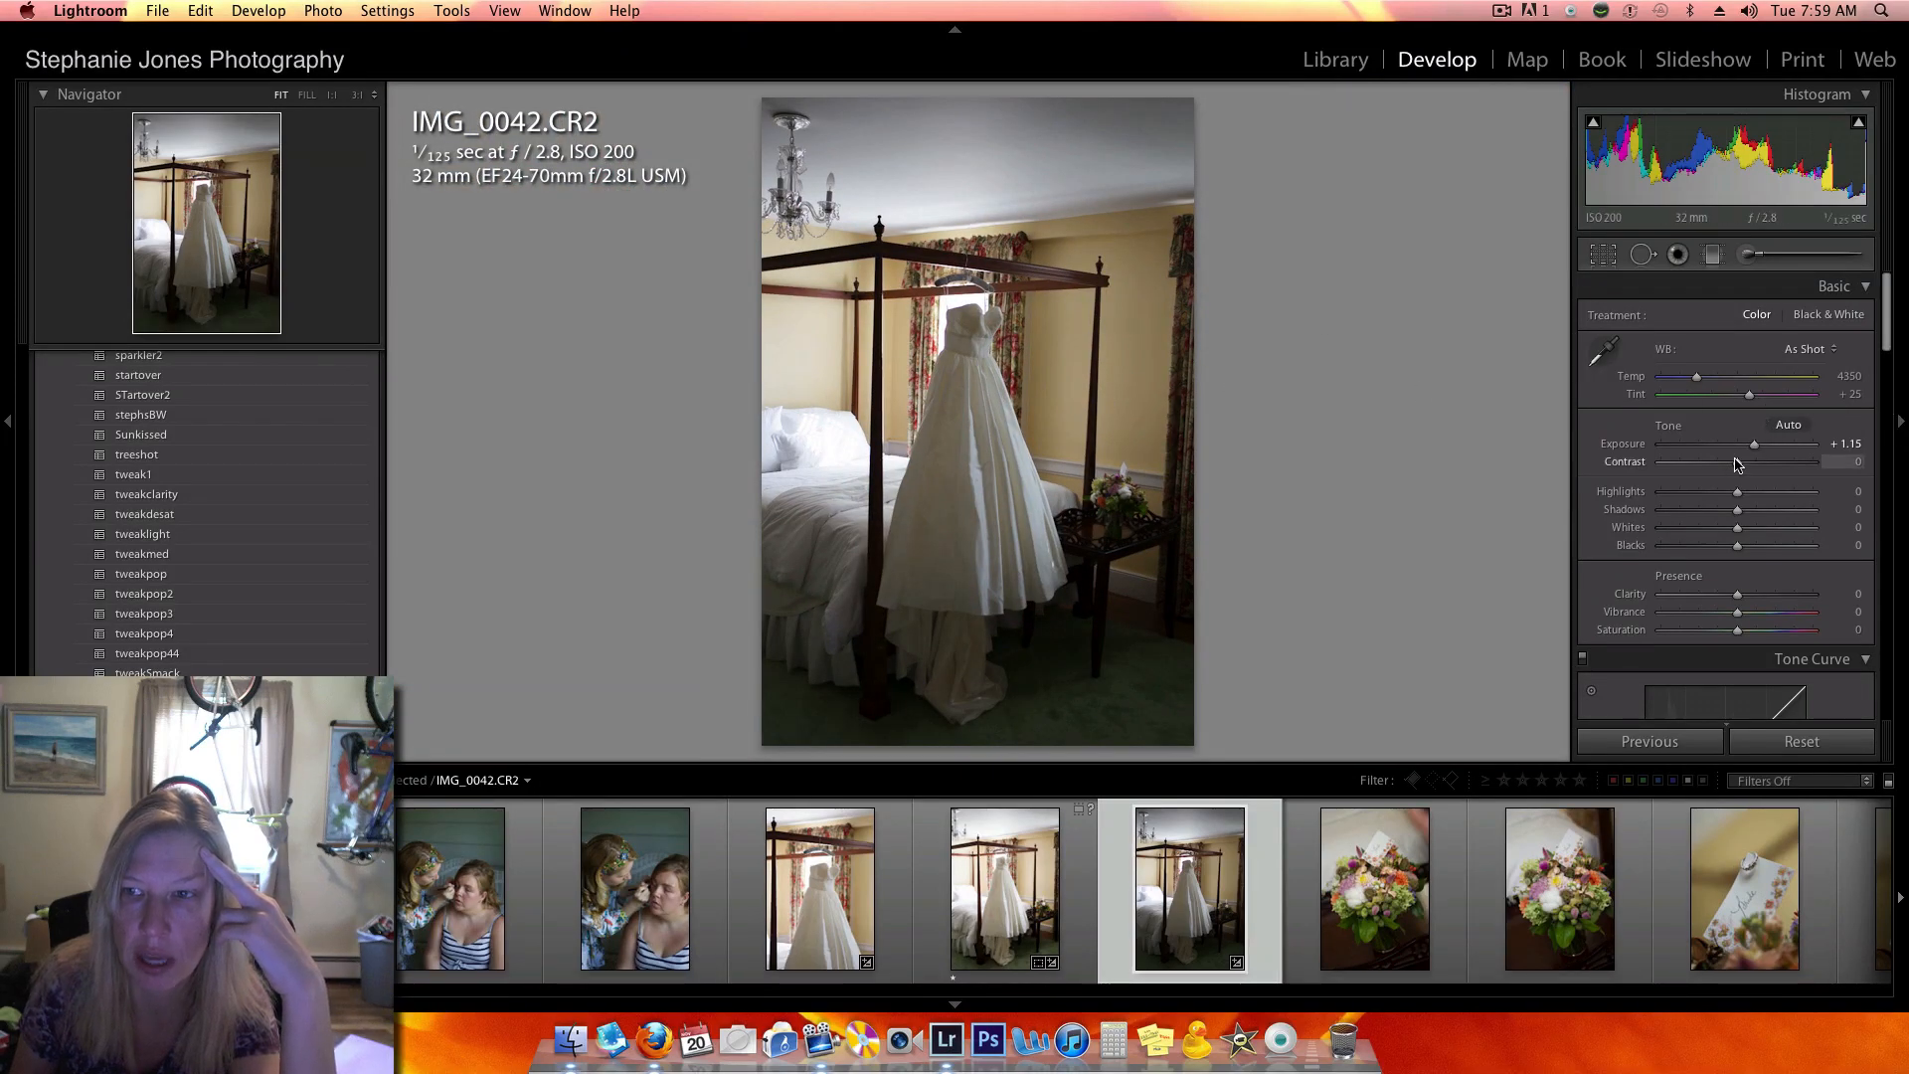
left_click_drag(1745, 452, 1760, 511)
- Examine the colour casts on the skirt and bodice of the dress in IMG_0042.CR2 up close
left_click(991, 486)
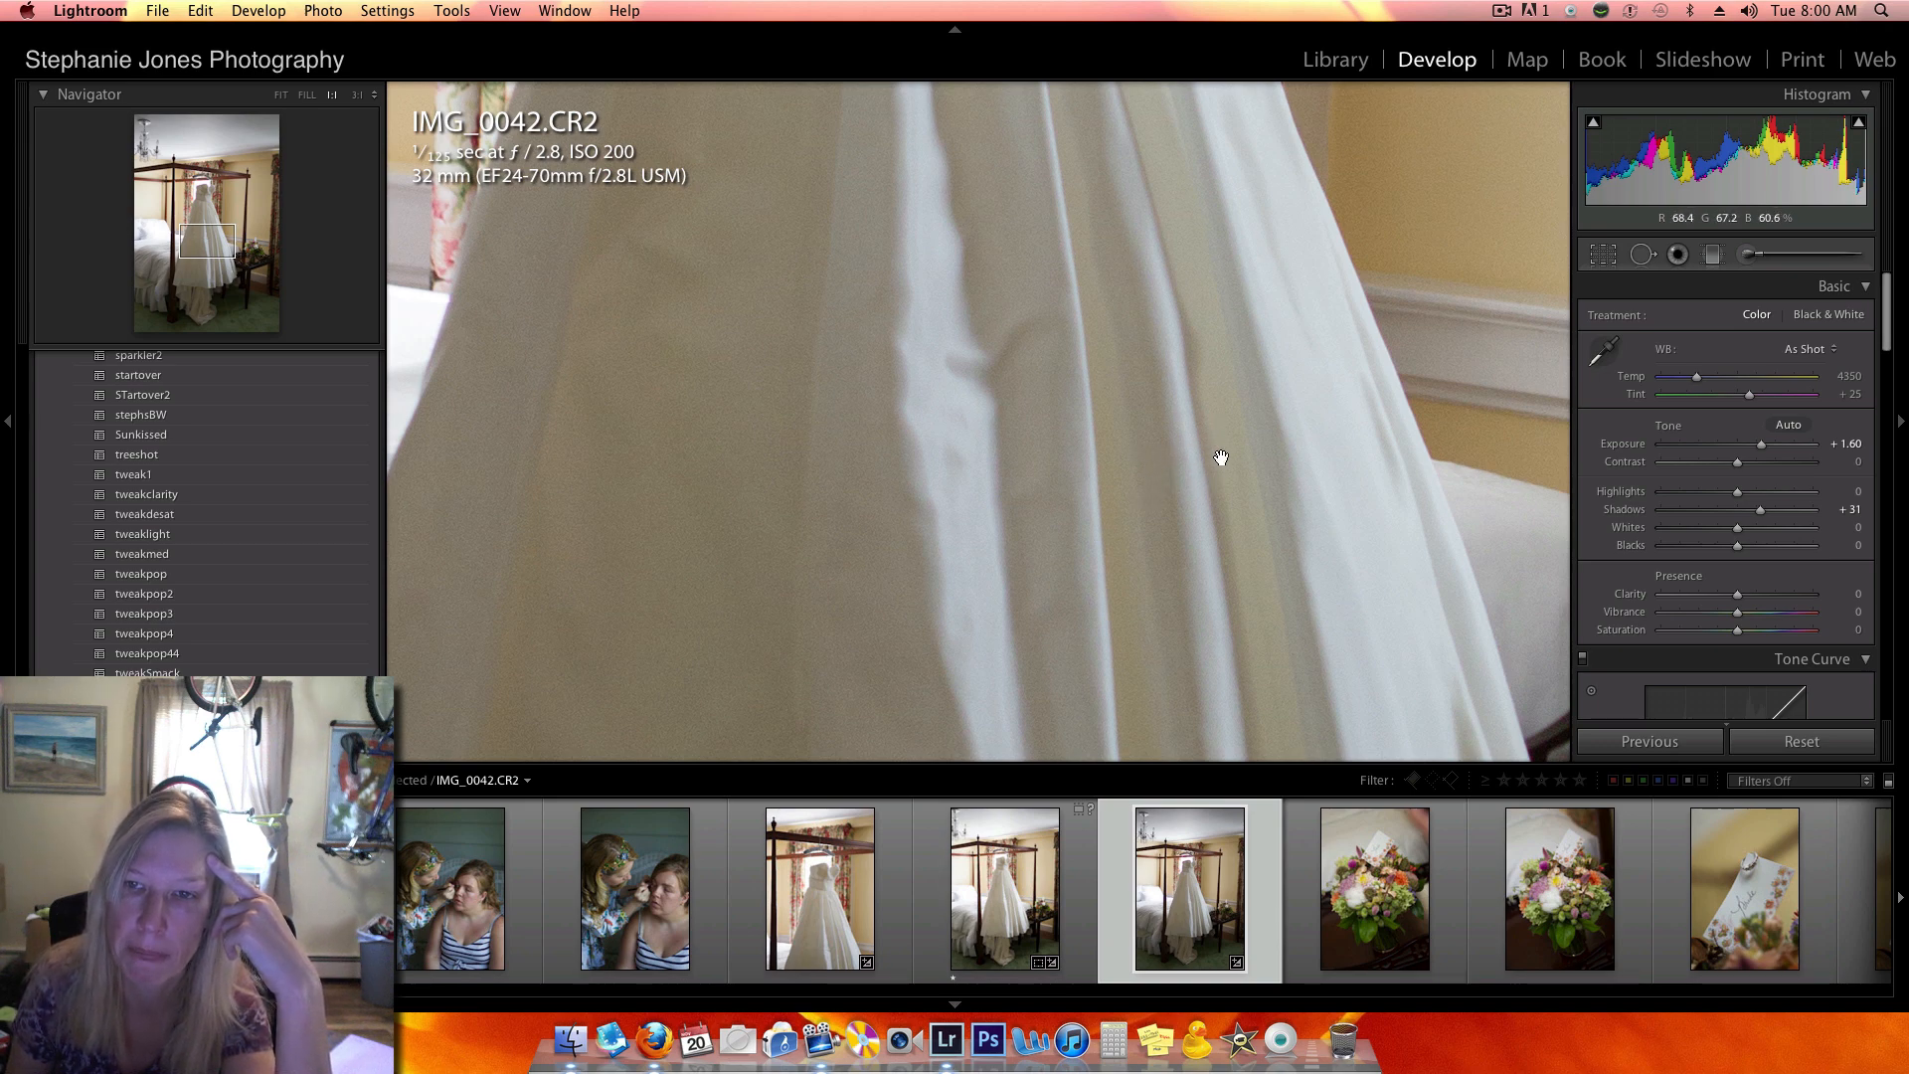
left_click(1162, 355)
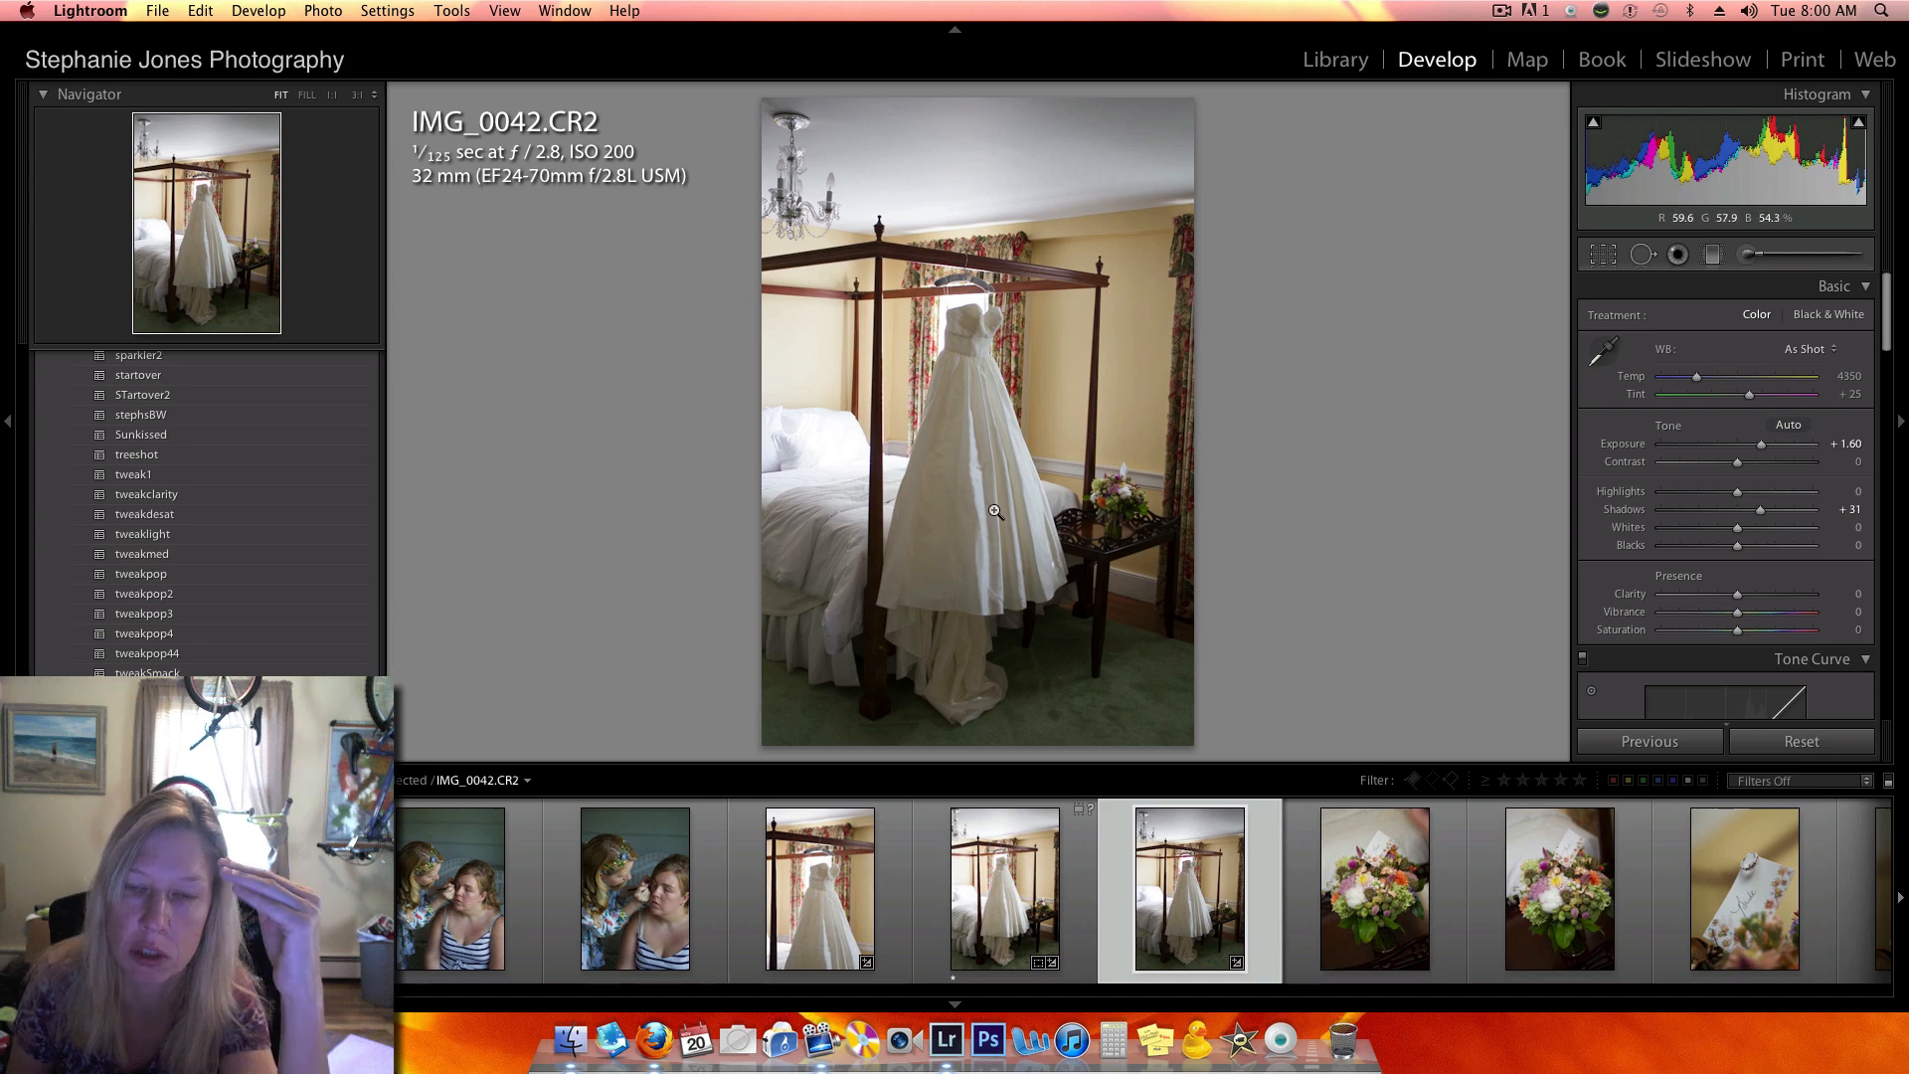
left_click(981, 344)
left_click_drag(1008, 212, 1014, 323)
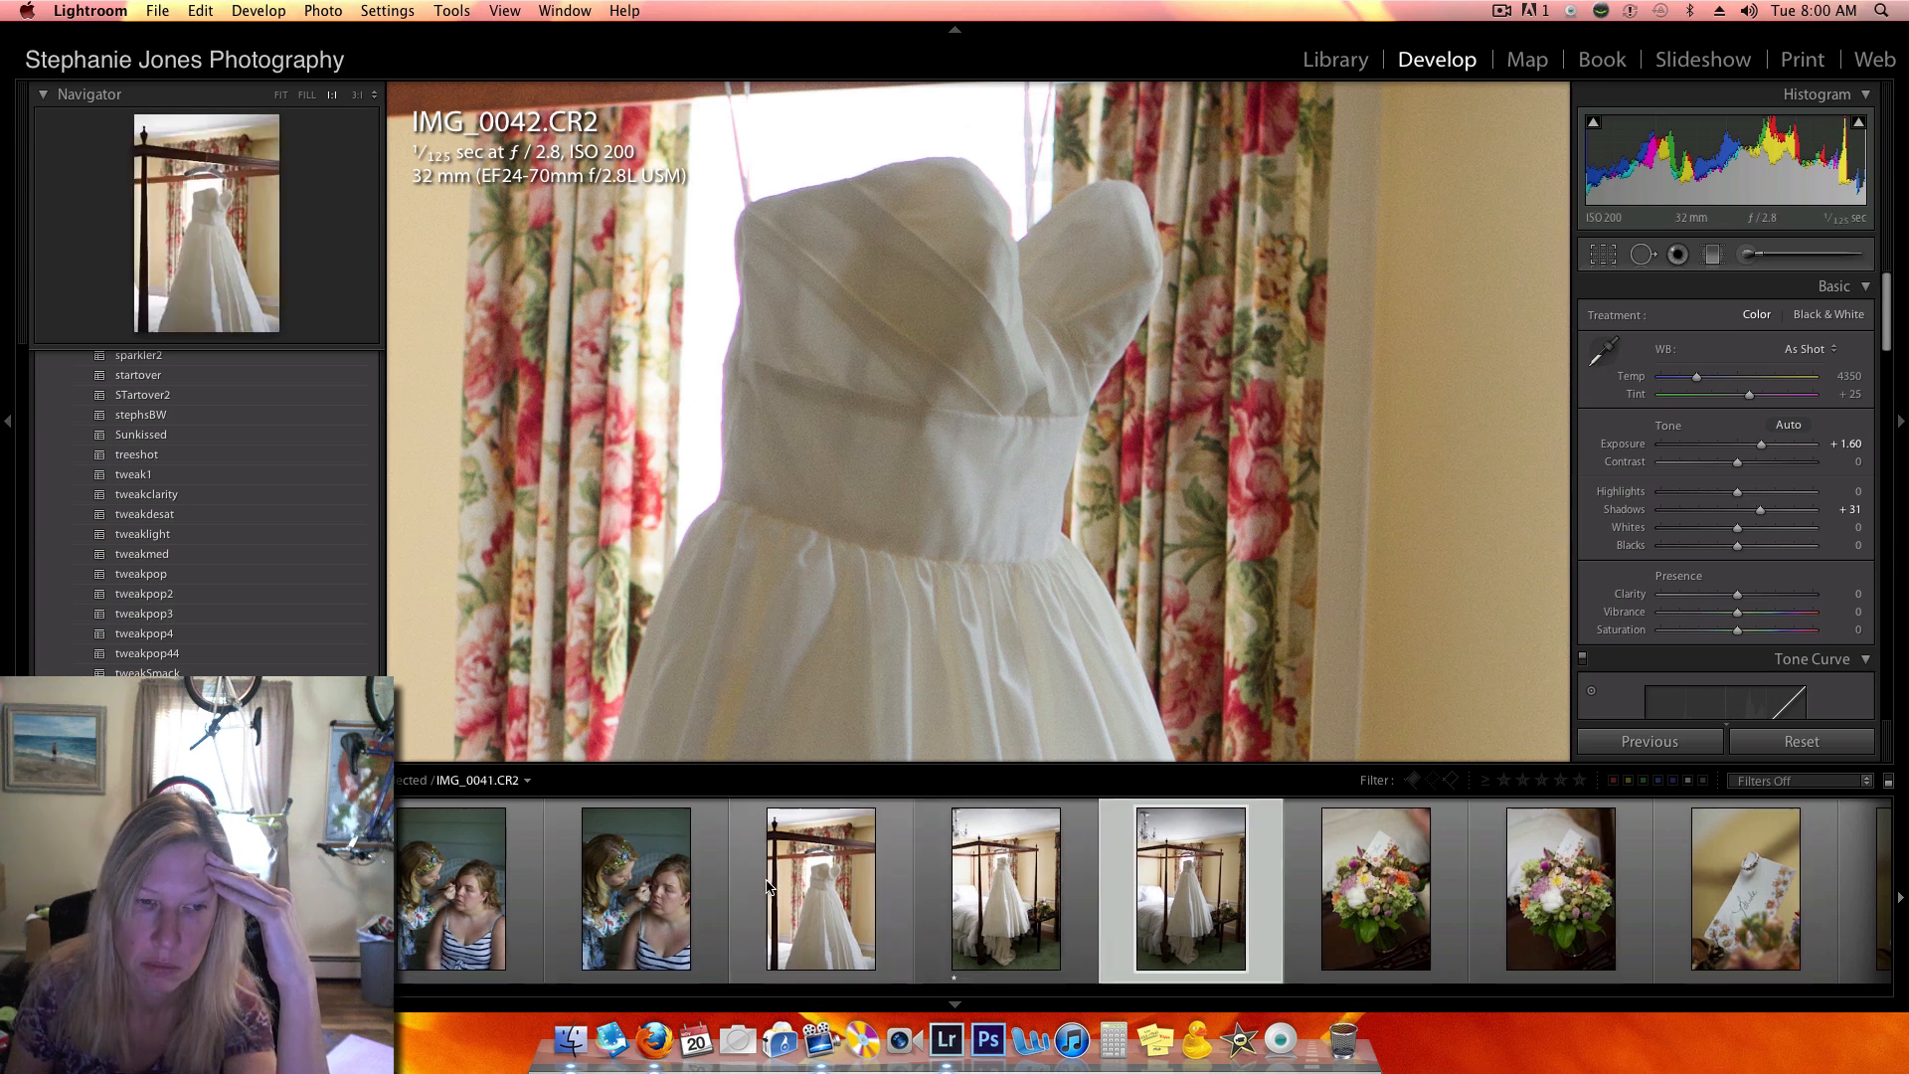
- Open IMG_0014.CR2 and view its dress up close and as a whole photo
scroll(768, 890, "left", 6)
scroll(769, 890, "left", 15)
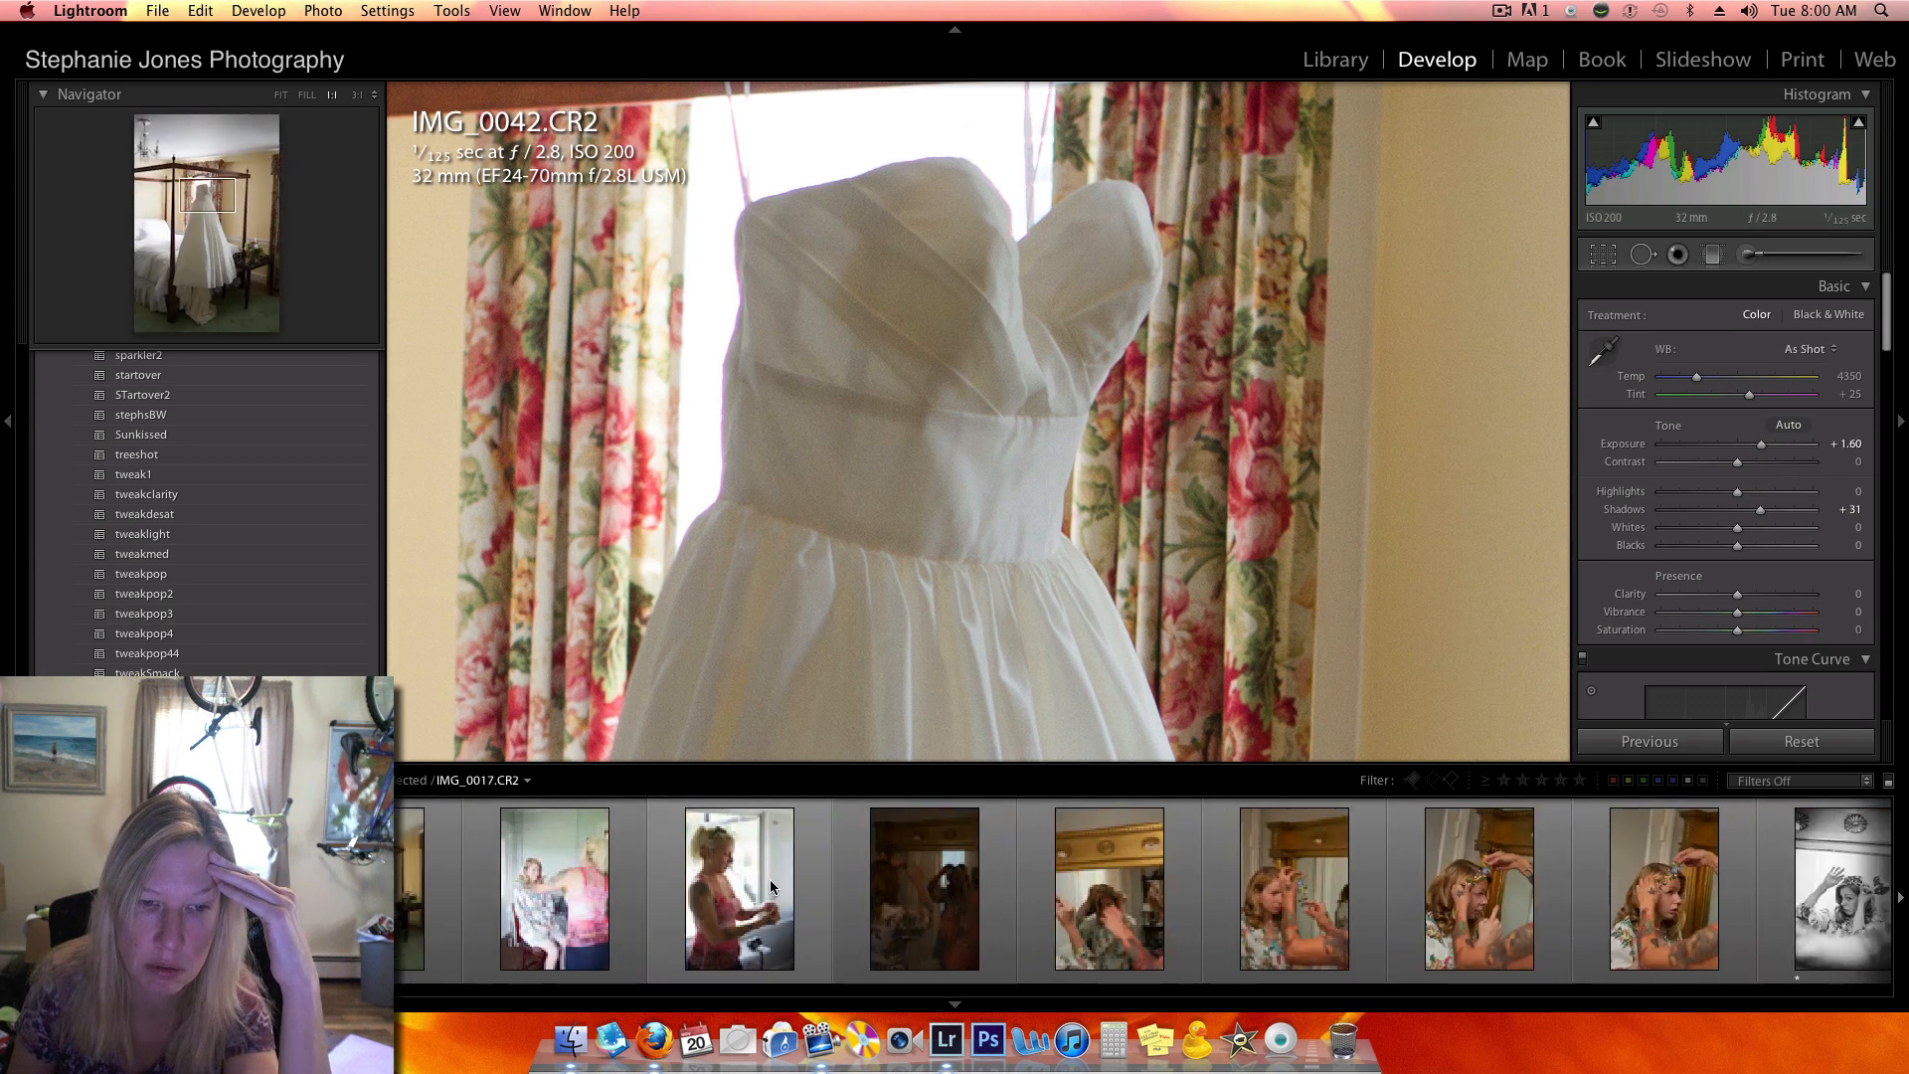
left_click(777, 879)
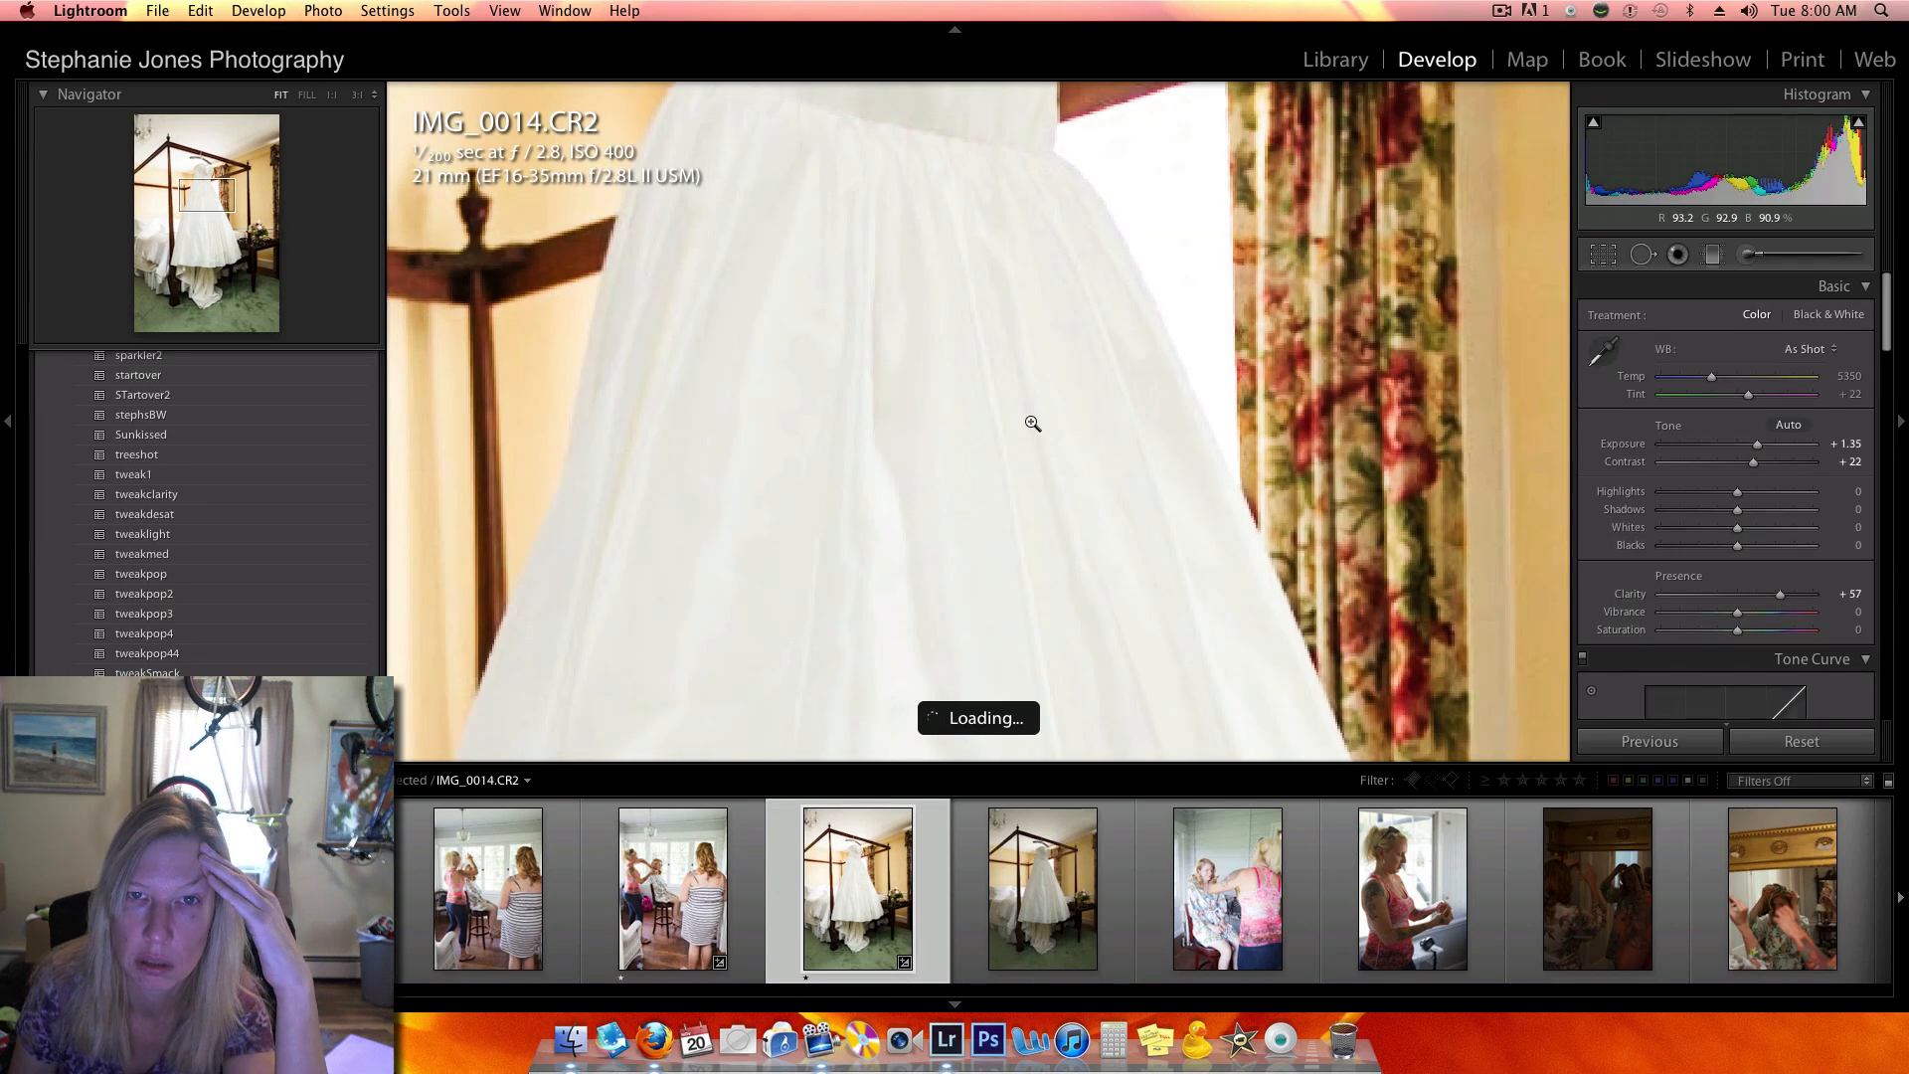
left_click(1133, 515)
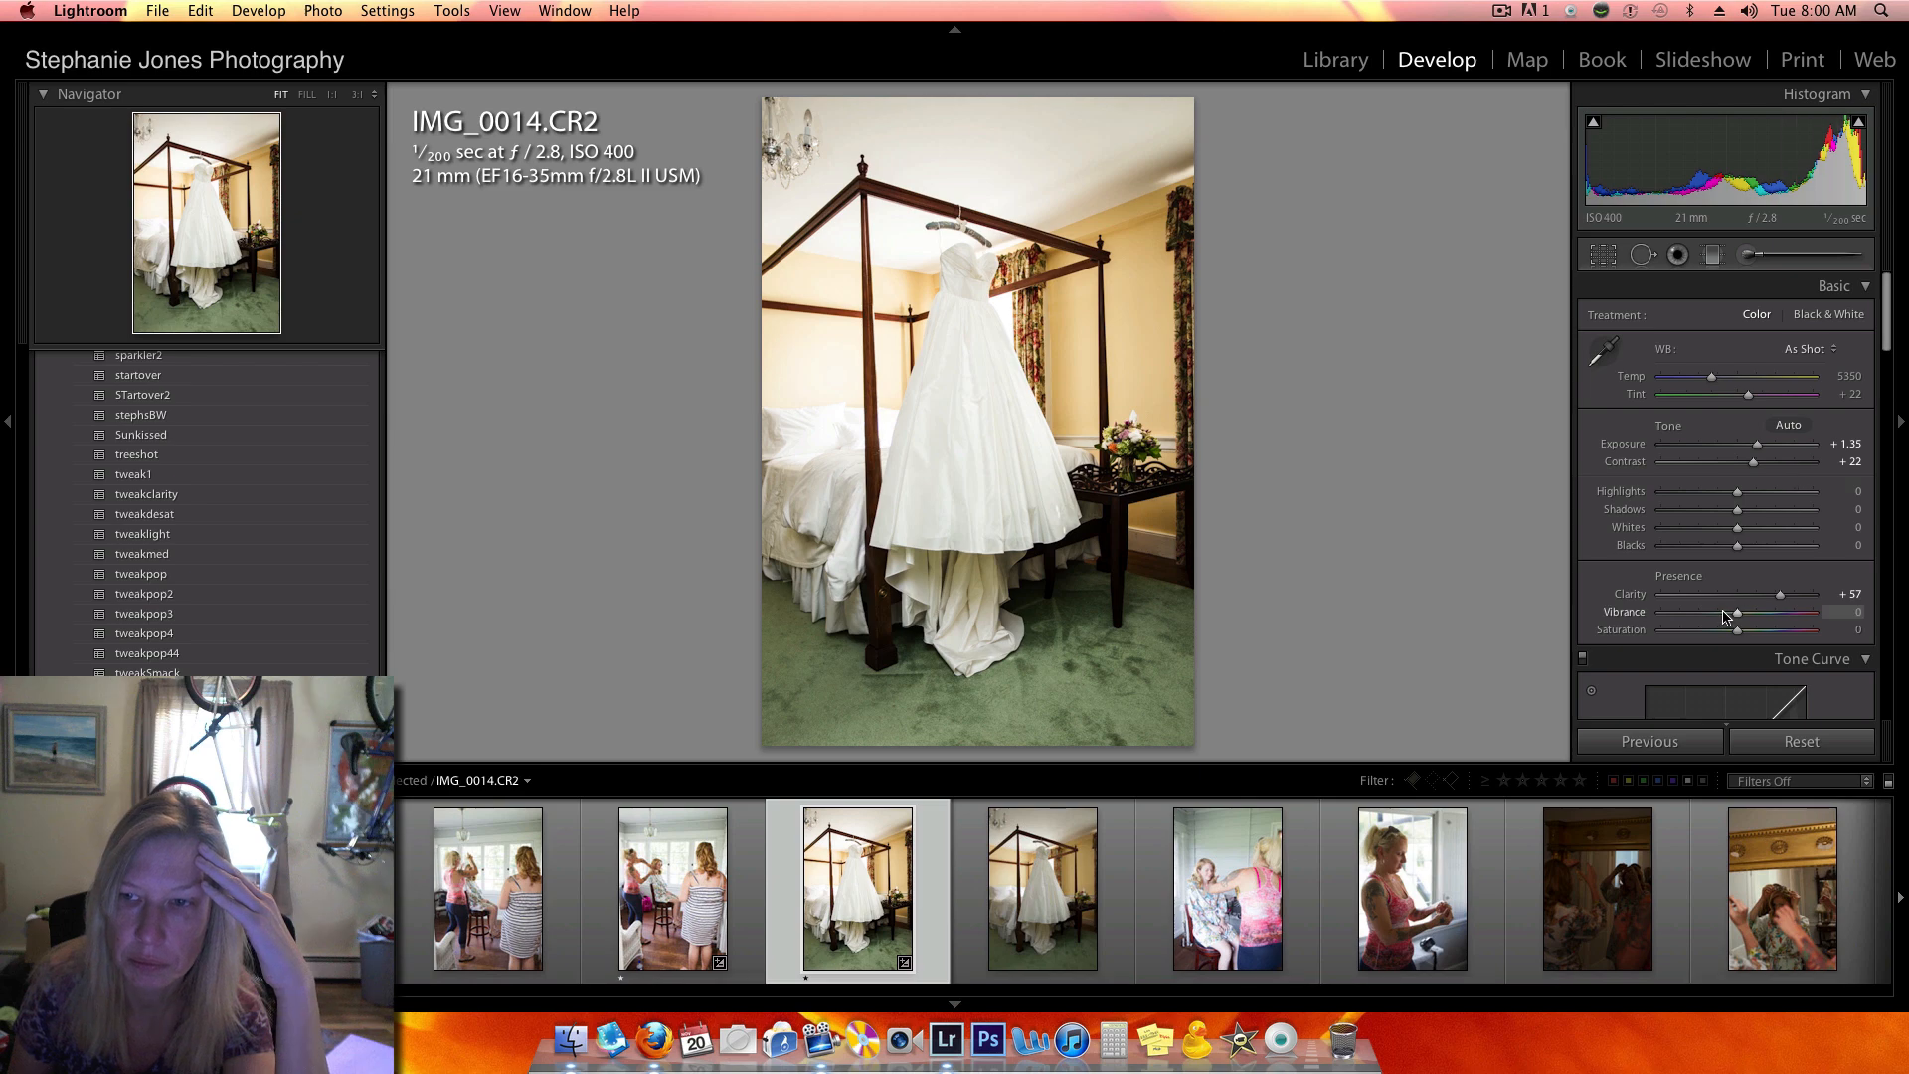
- Set the exposure of IMG_0017.CR2 to +0.90 and its contrast to +14, and examine the woman's hands up close
scroll(1245, 891, "down", 15)
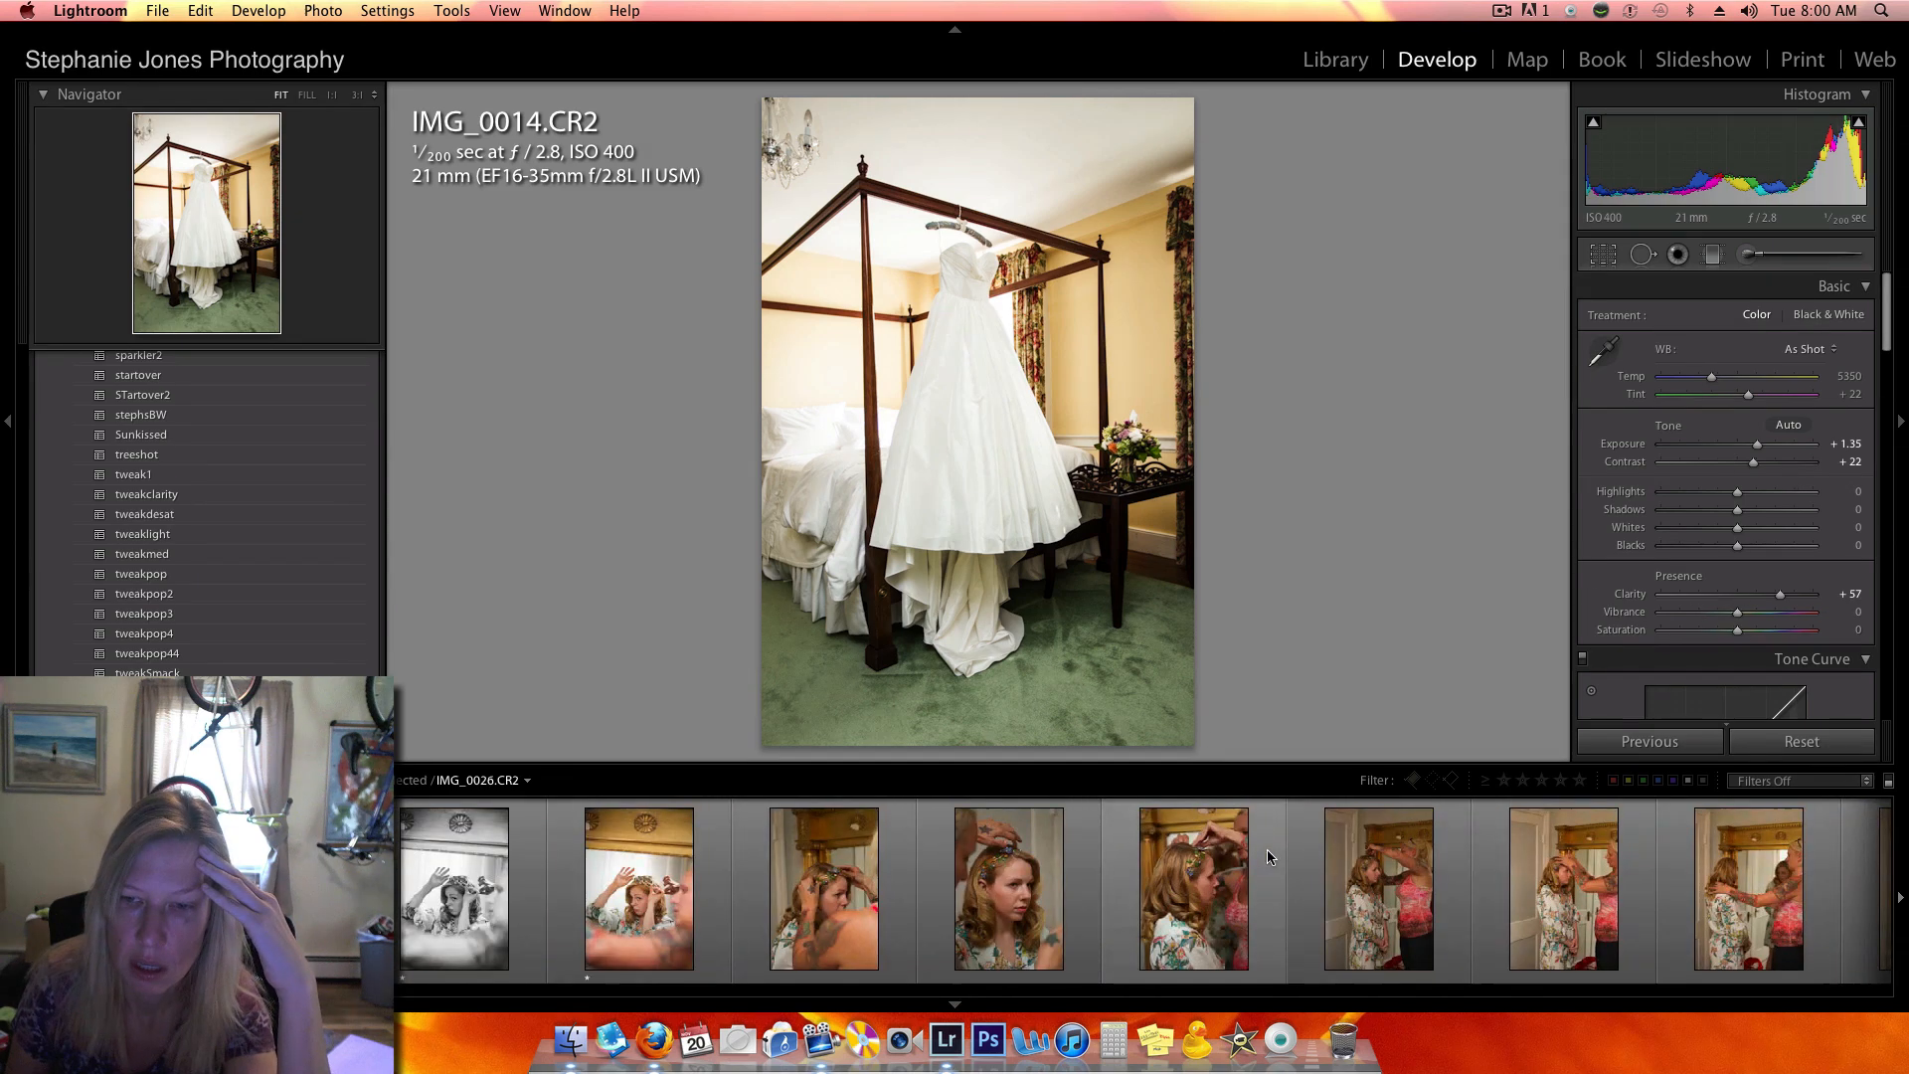
scroll(1265, 845, "up", 4)
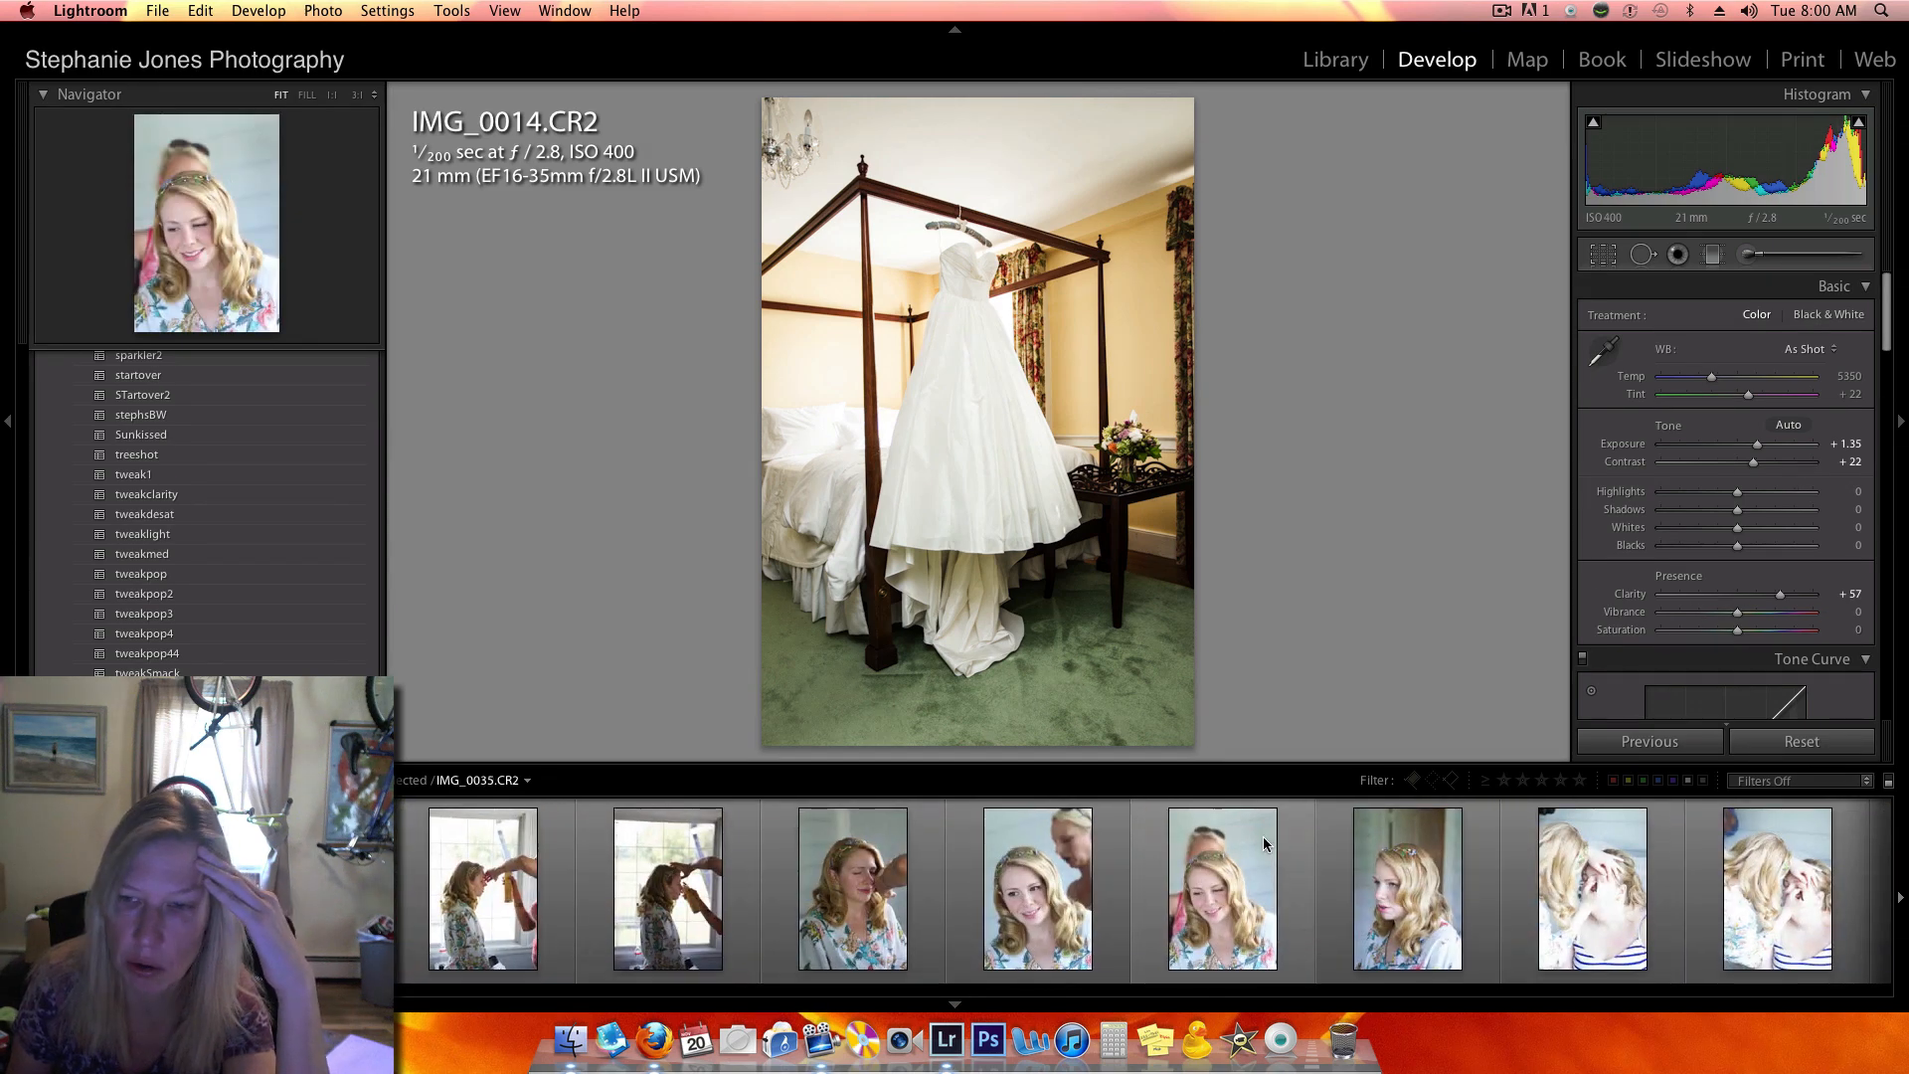
scroll(1263, 843, "down", 3)
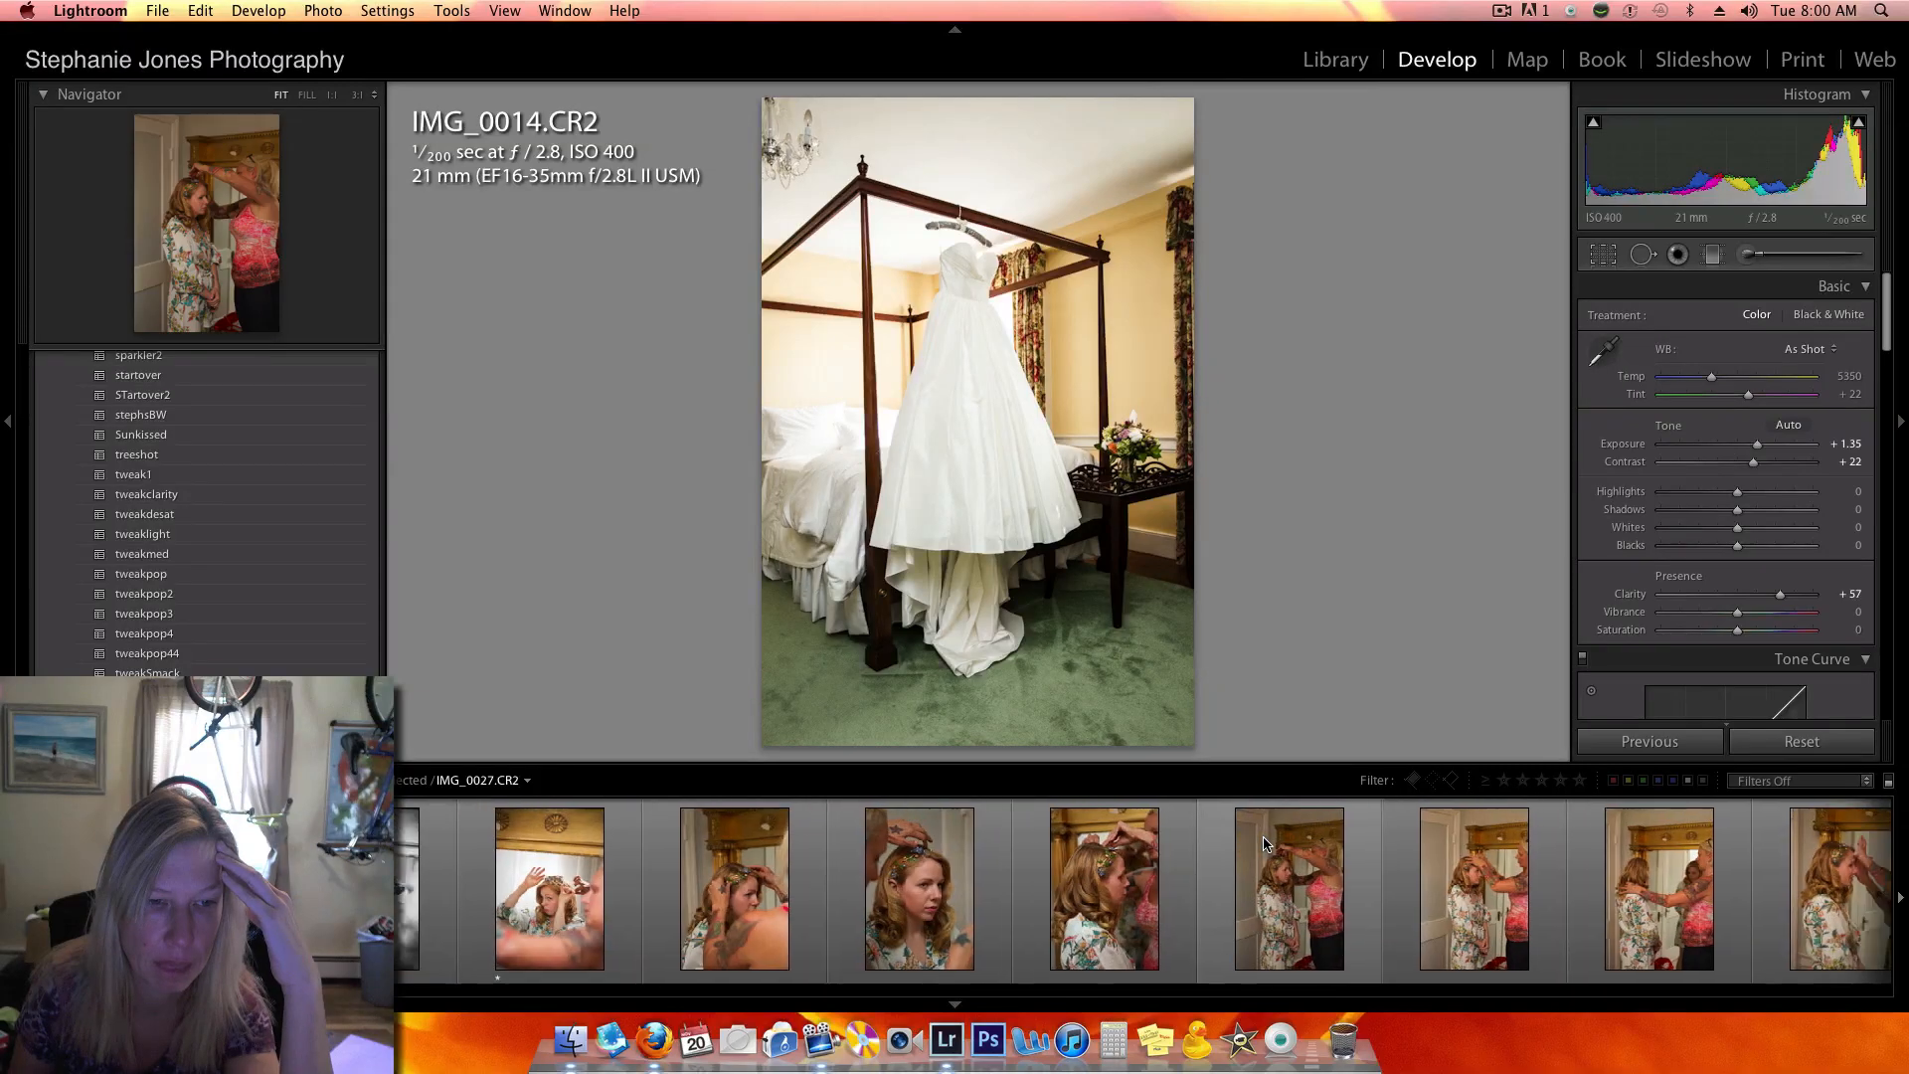
scroll(1263, 844, "down", 3)
scroll(1265, 843, "left", 10)
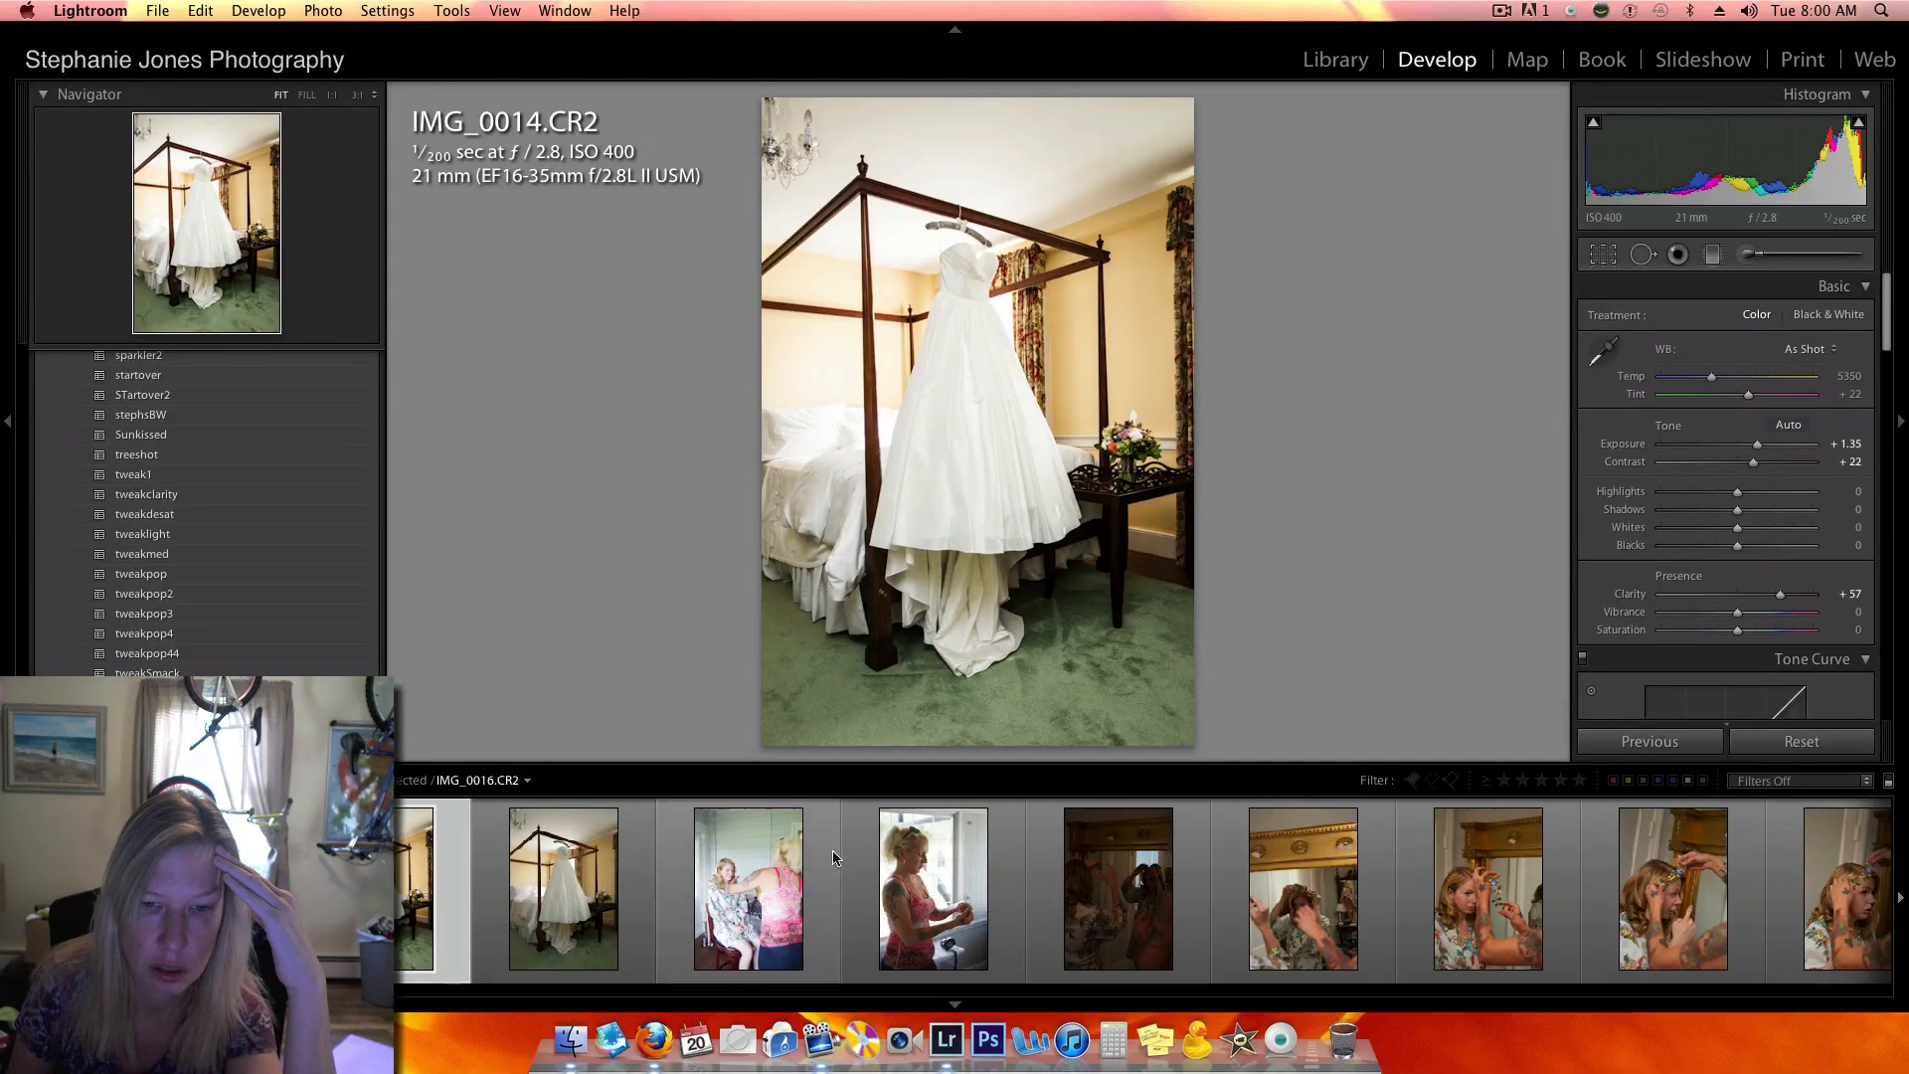
left_click(1013, 862)
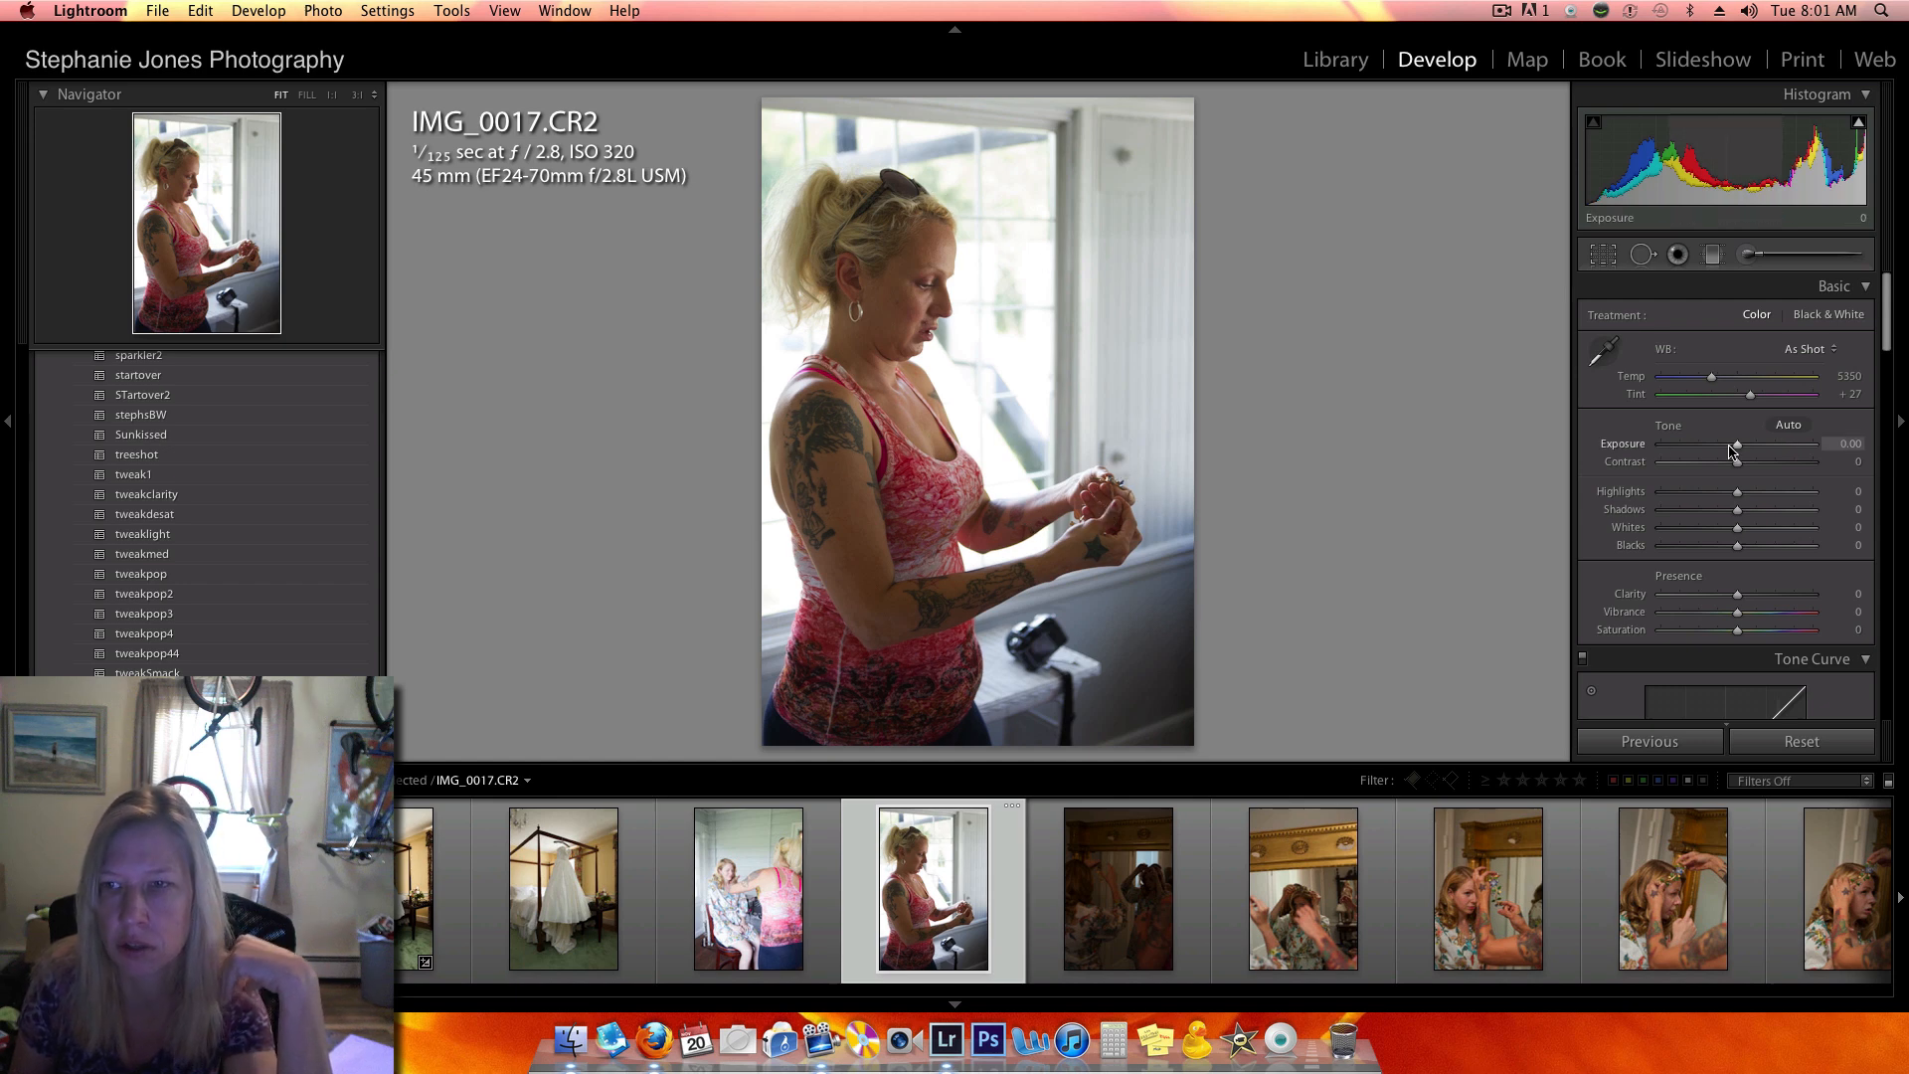
mouse_move(1741, 447)
left_mouse_down()
mouse_move(1759, 449)
mouse_move(1747, 462)
left_mouse_up()
left_click(1261, 529)
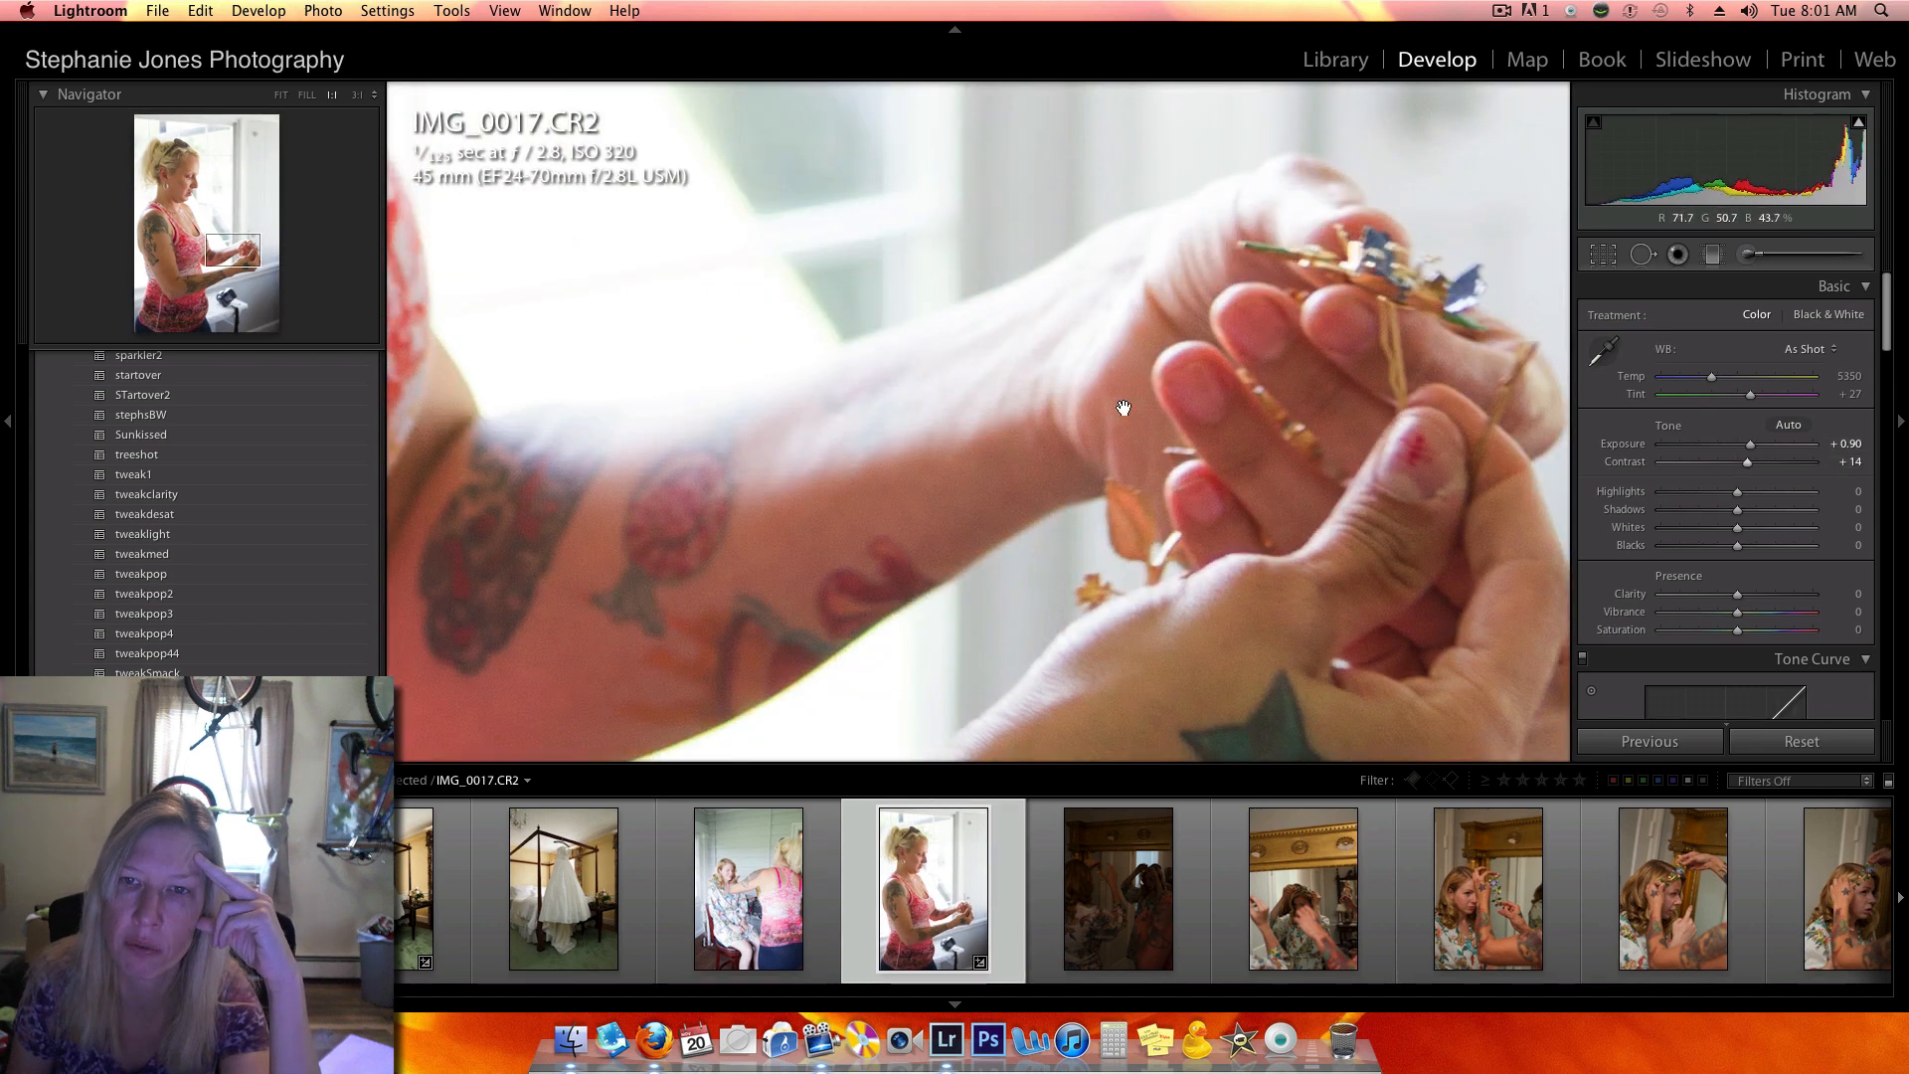
left_click(1318, 388)
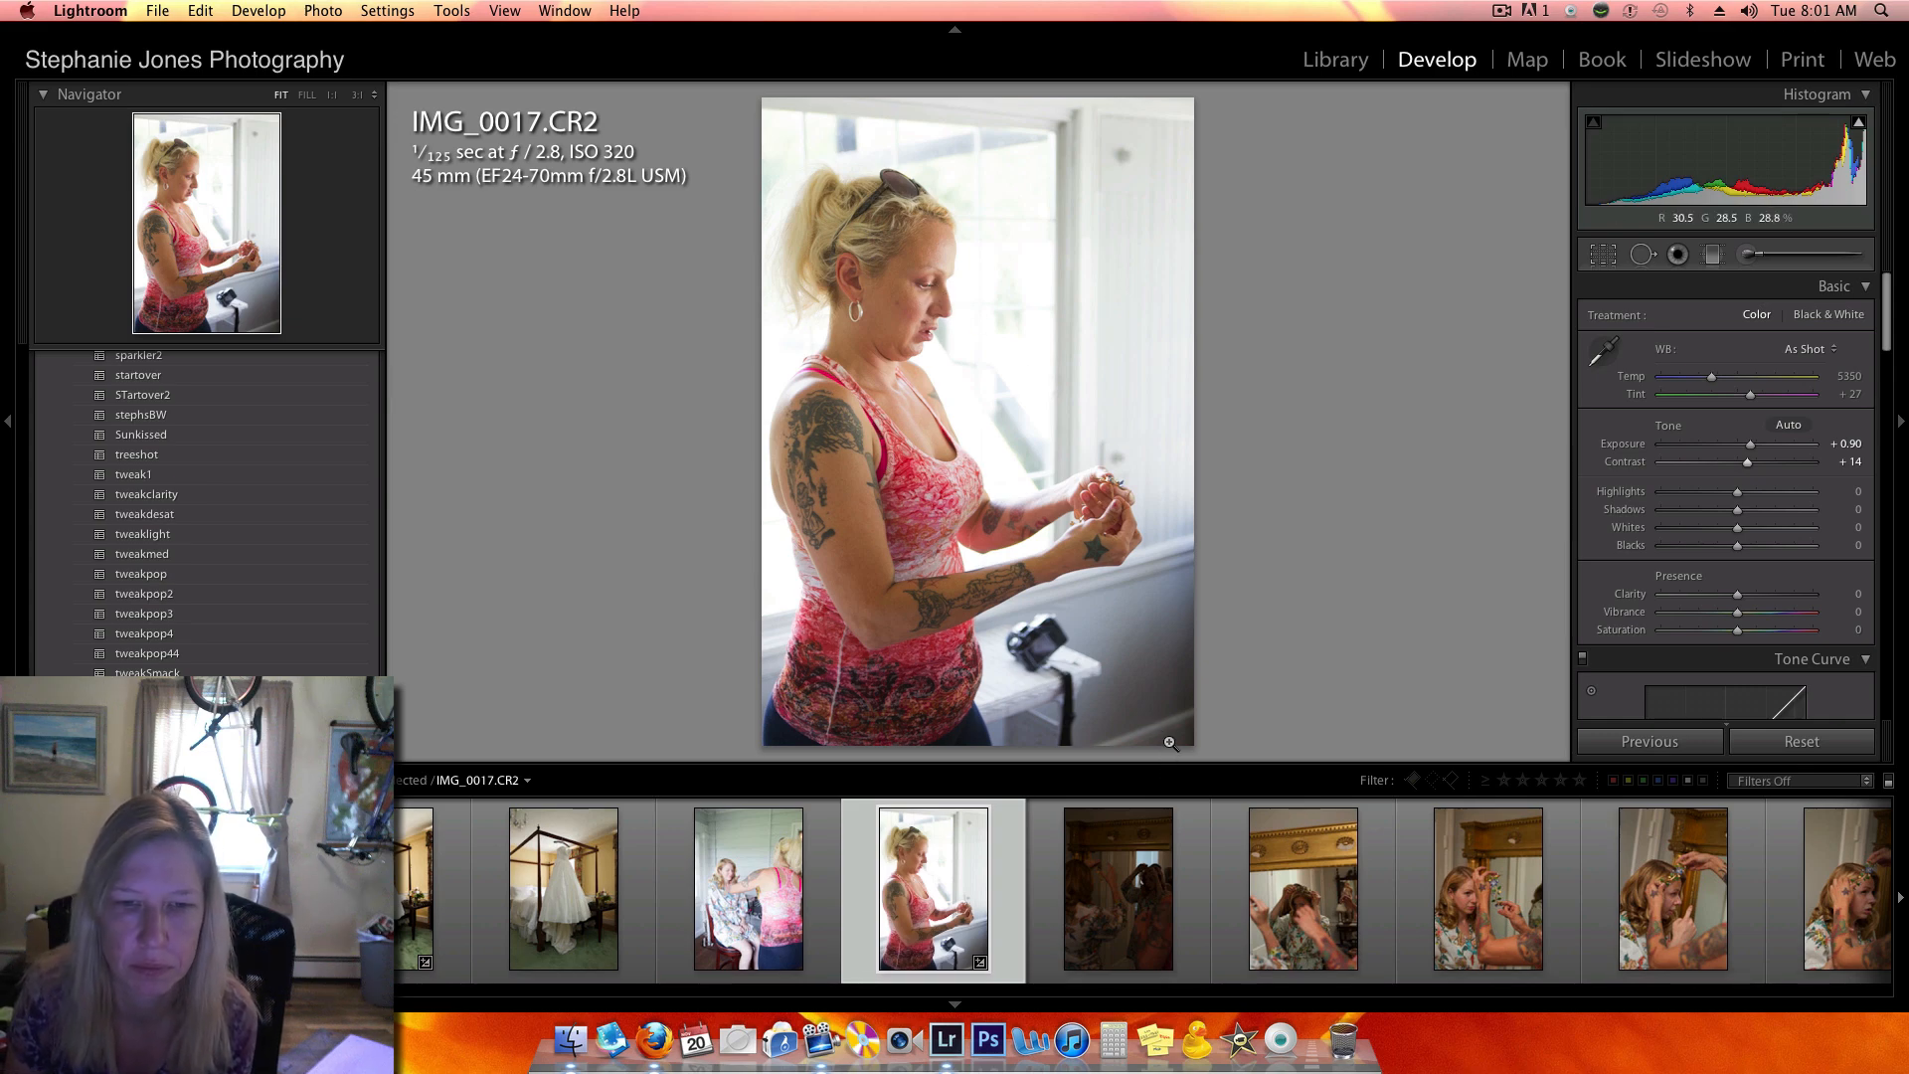
- Find the sunset silhouette IMG_0821.CR2 and set its shadows to +100 and its exposure to +1.25
scroll(1198, 870, "down", 10)
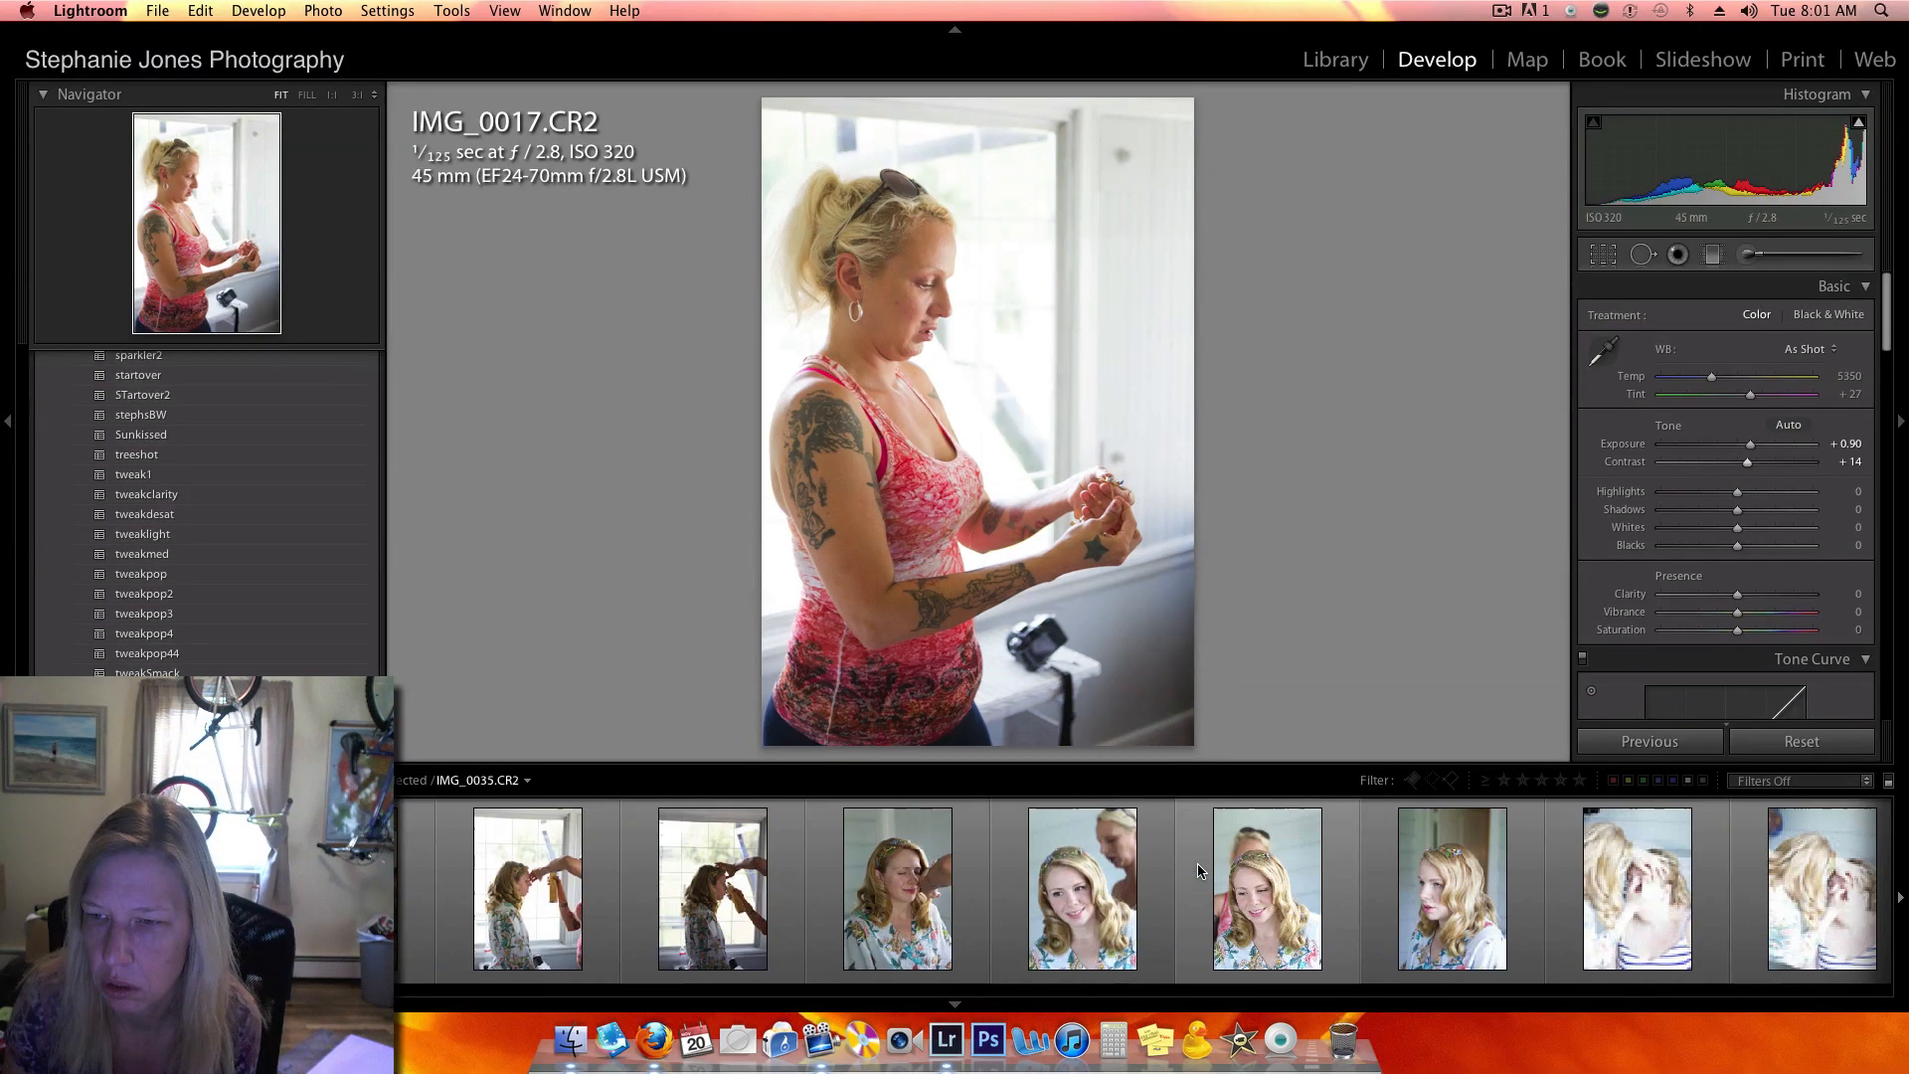
scroll(1198, 864, "down", 8)
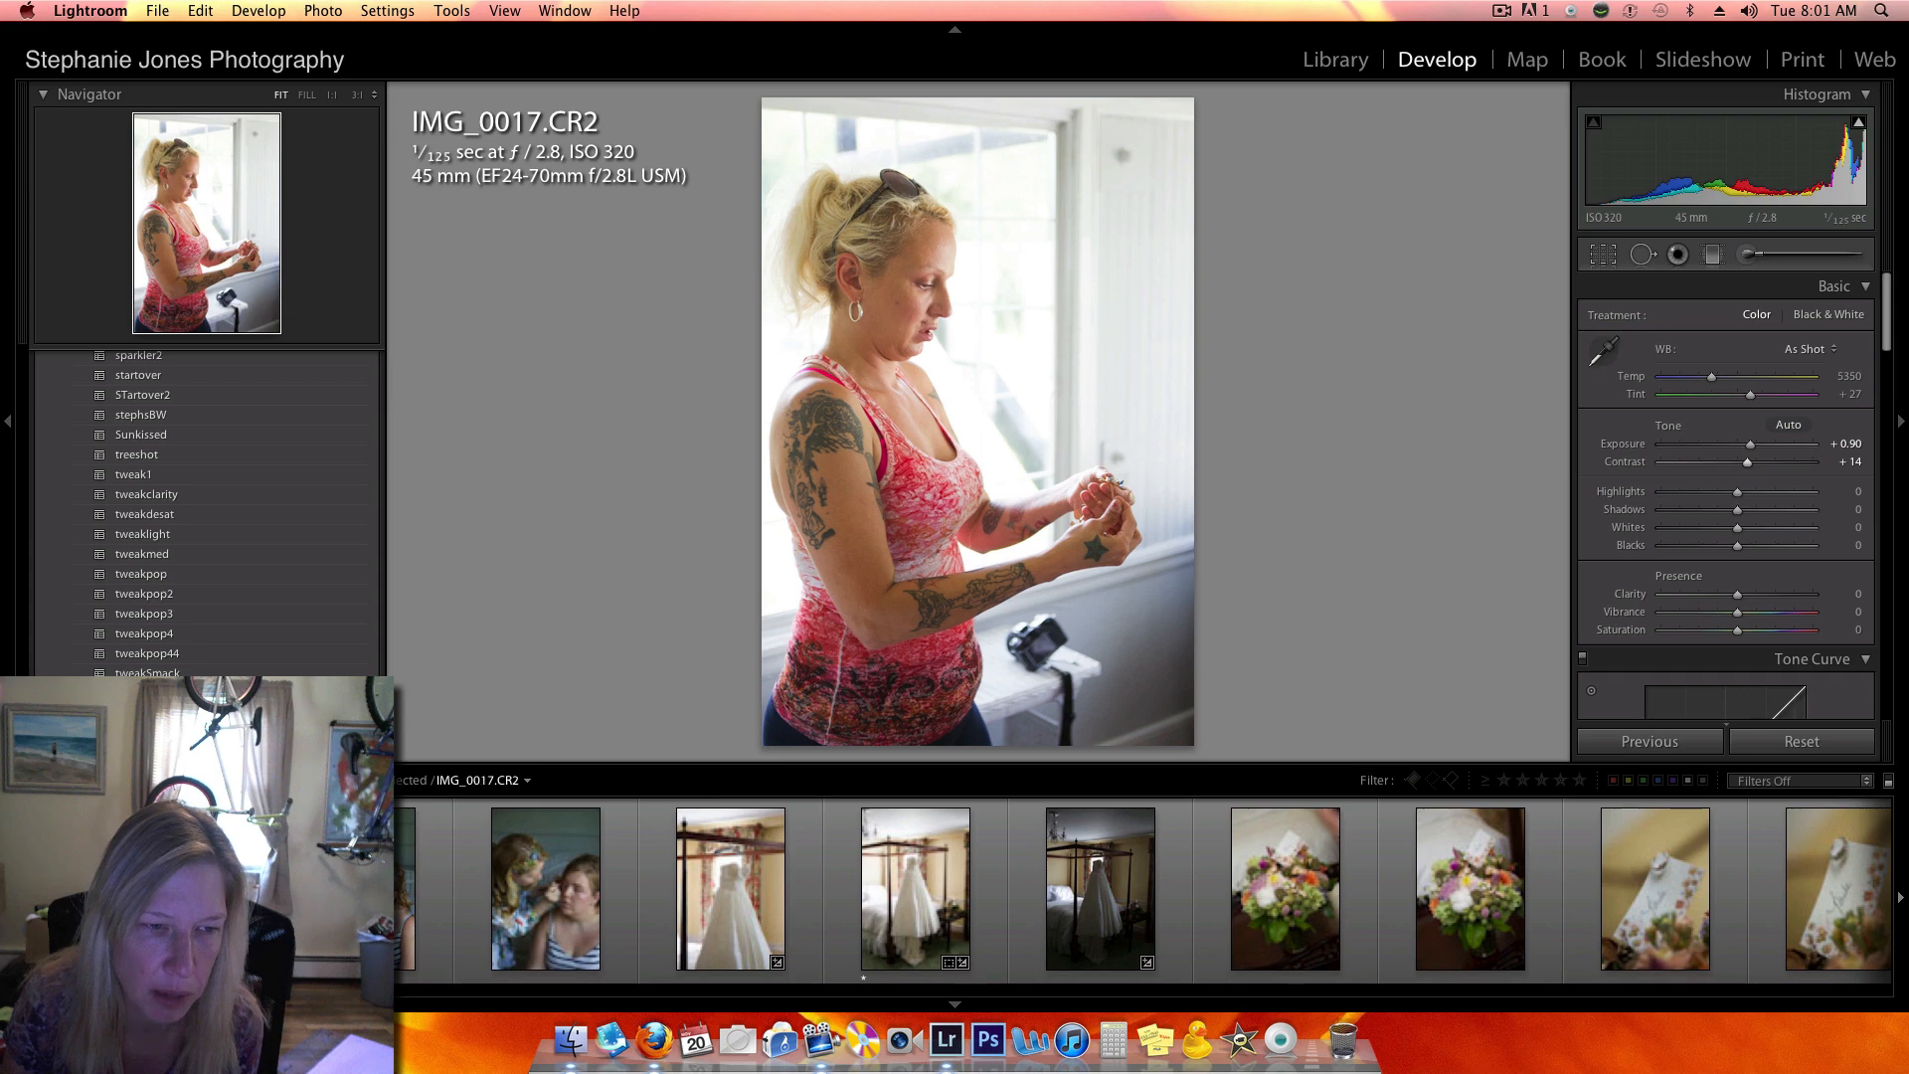
scroll(1198, 871, "down", 10)
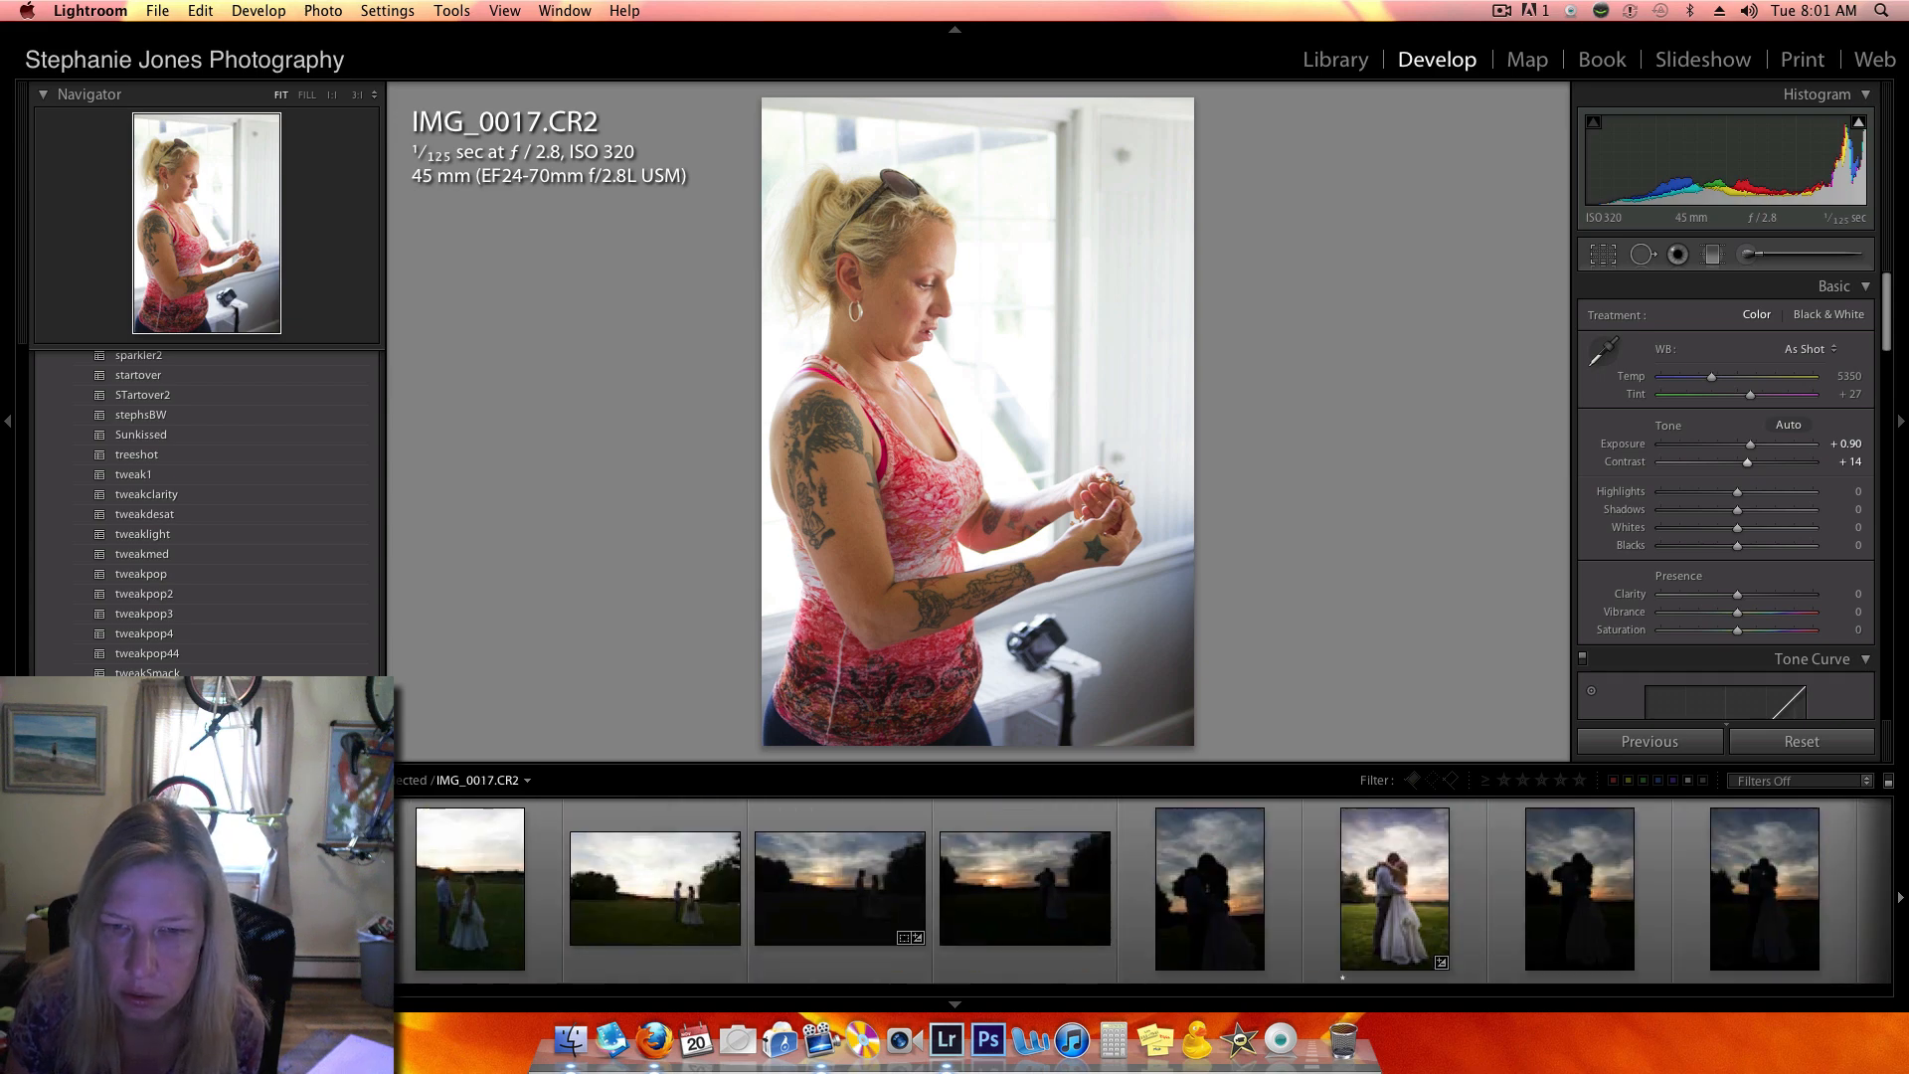
scroll(1143, 891, "down", 10)
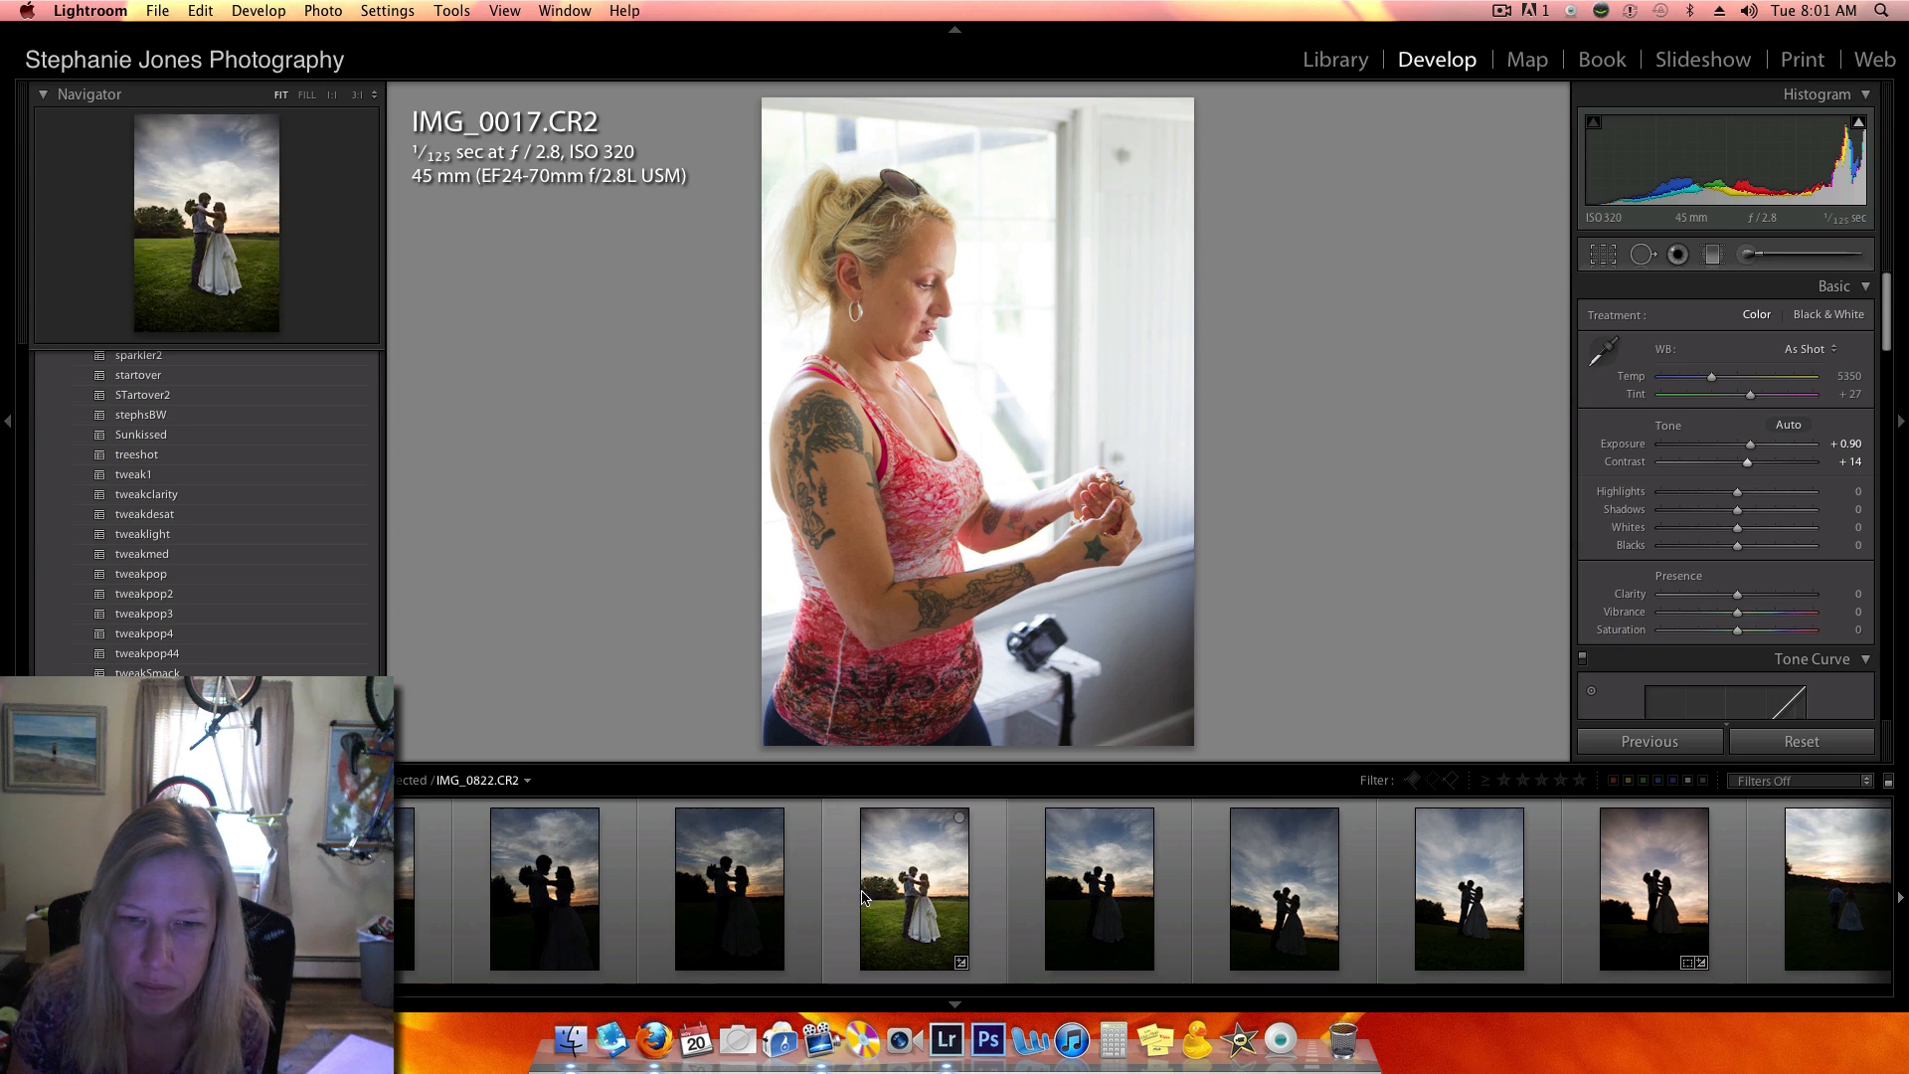
left_click(809, 899)
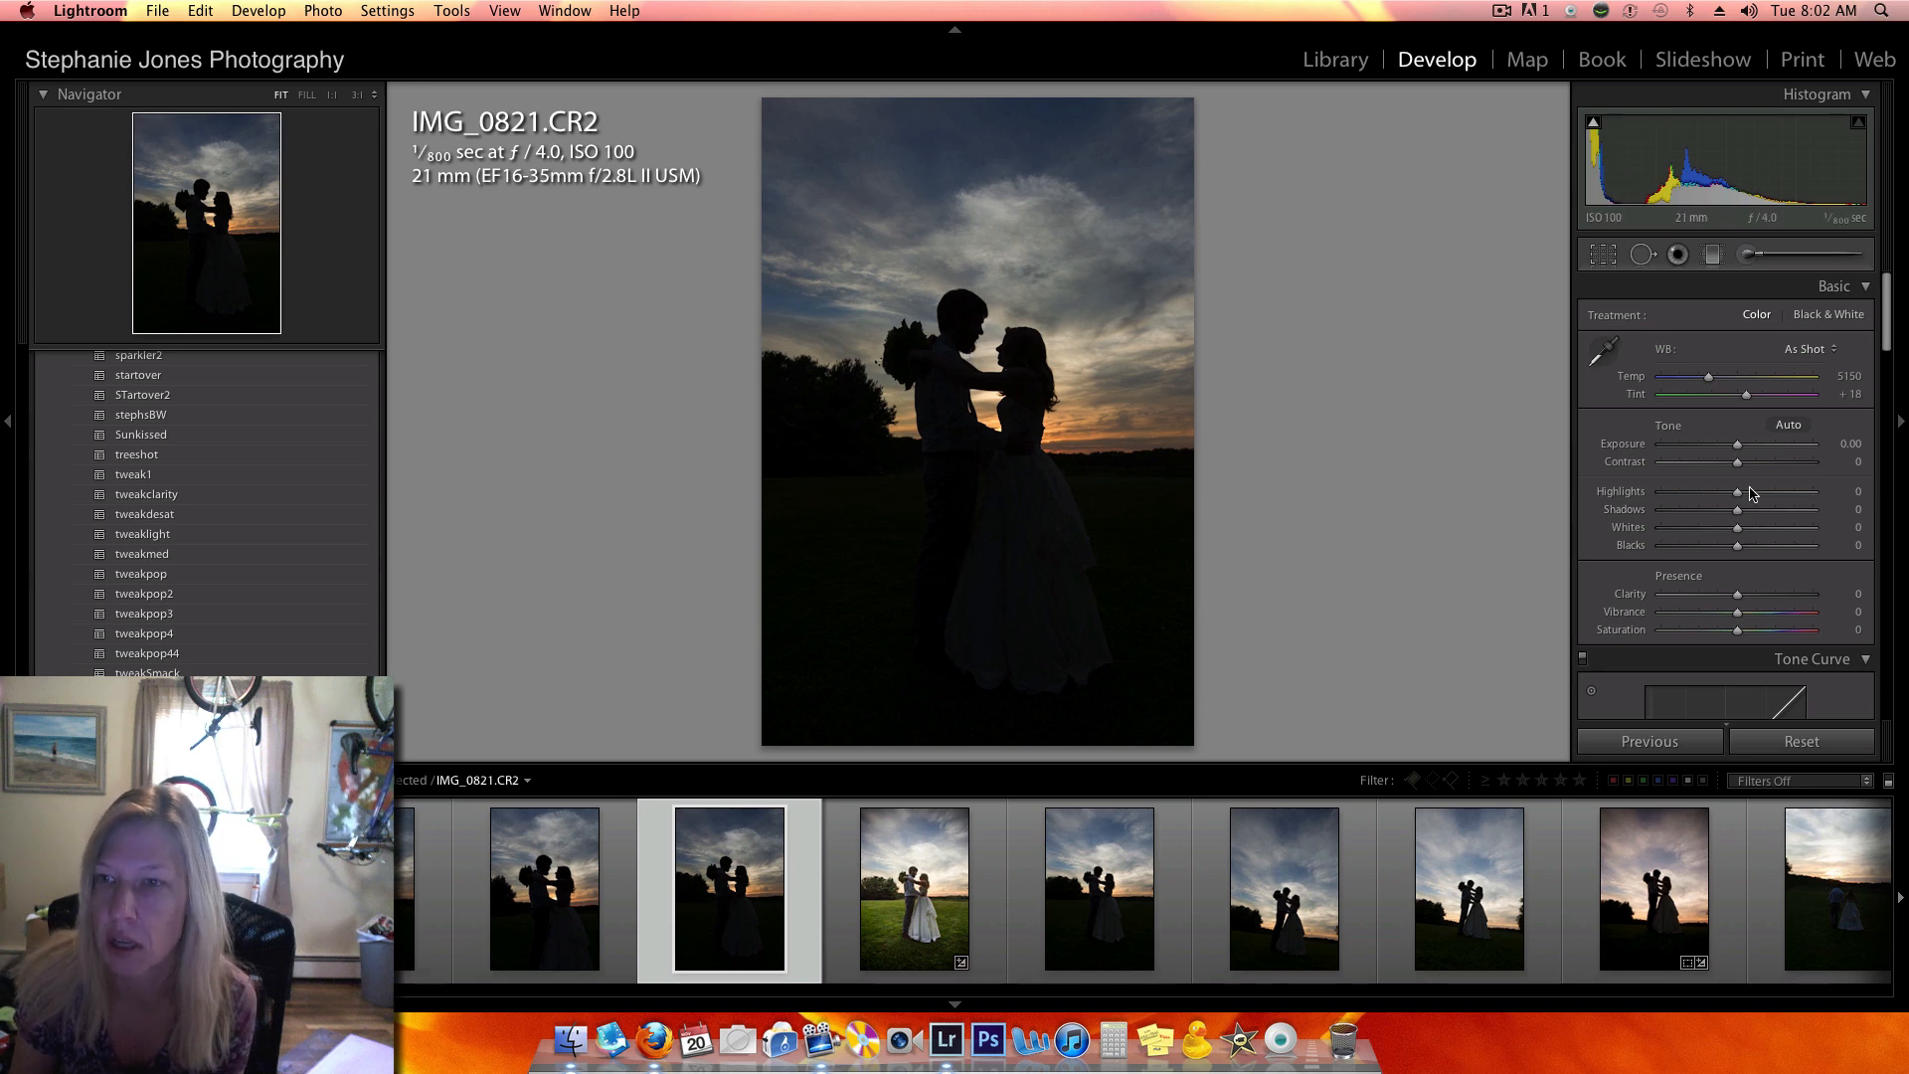
left_click_drag(1742, 514, 1840, 511)
left_click_drag(1735, 447, 1761, 449)
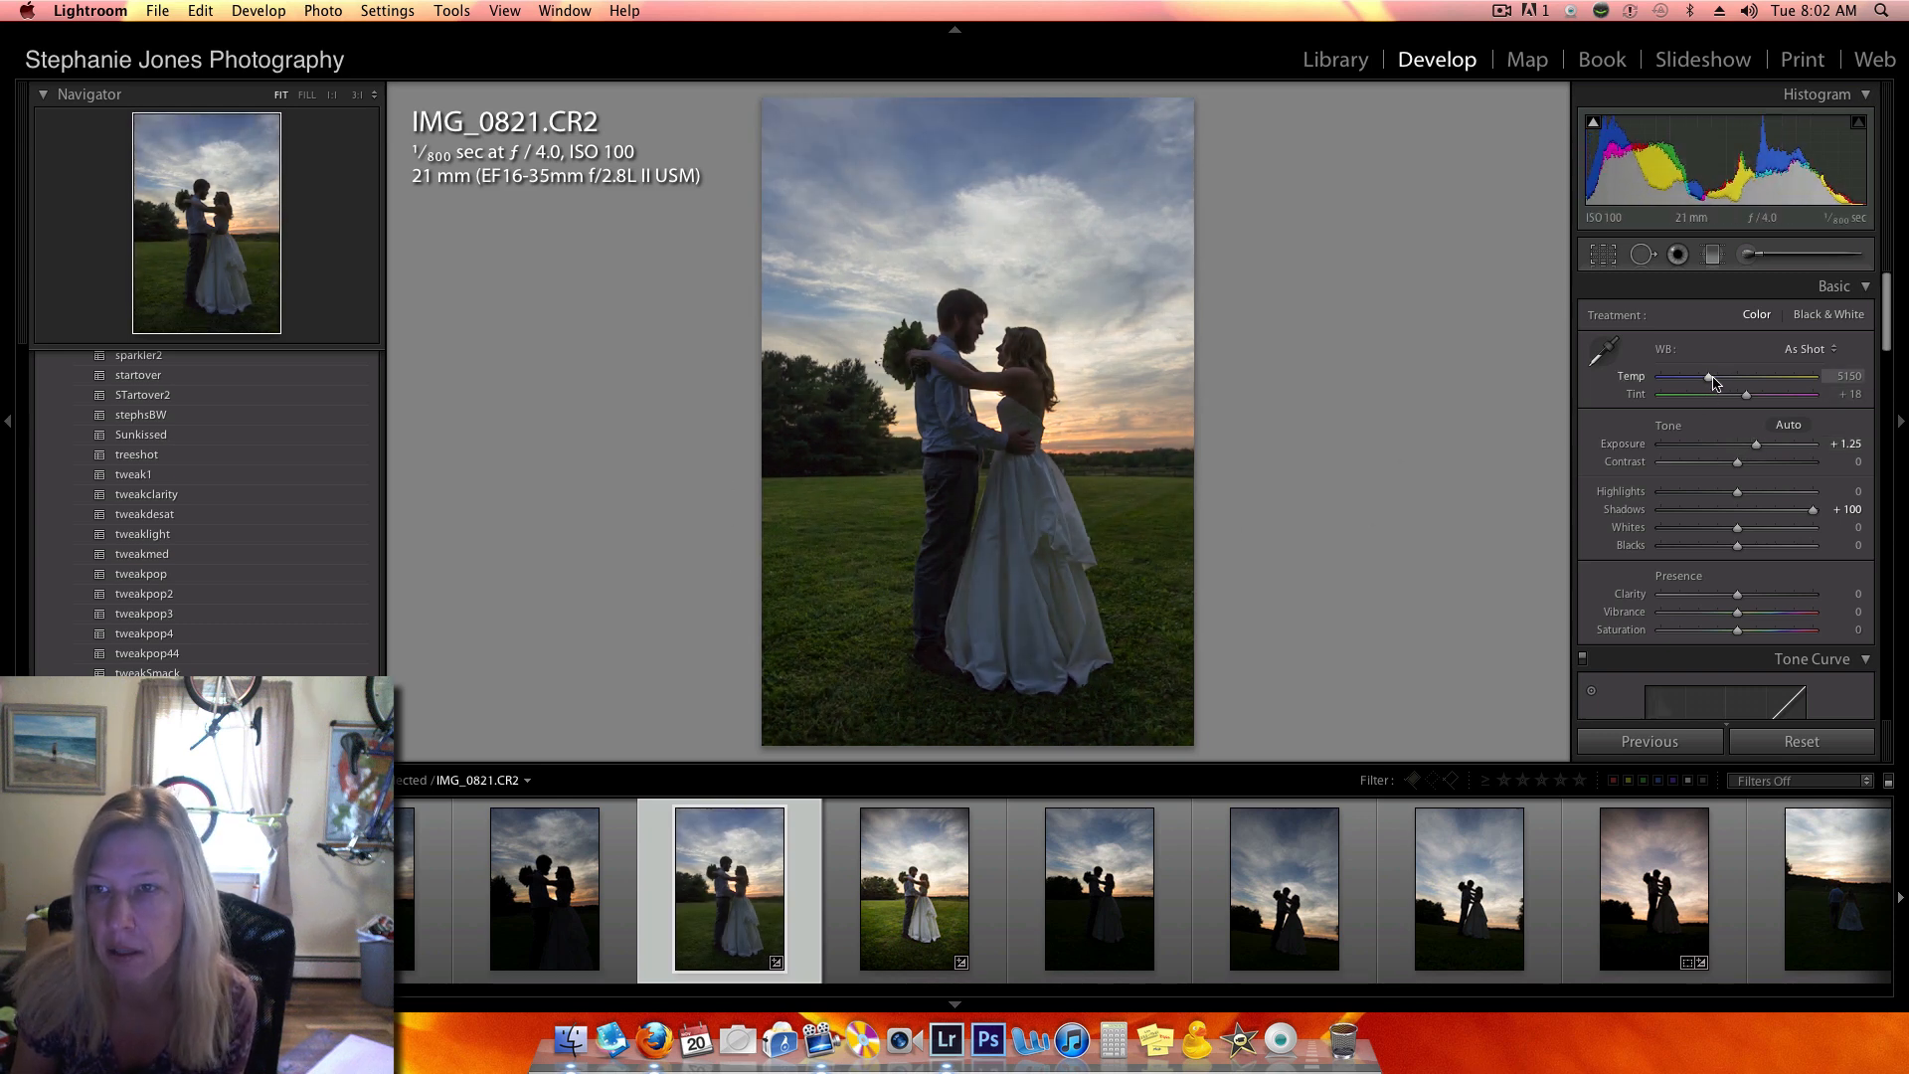
- Set IMG_0821.CR2 to temperature 6118, exposure +2.20 and contrast +20, and its lens vignetting to −100 with midpoint 23
left_click_drag(1711, 379, 1726, 379)
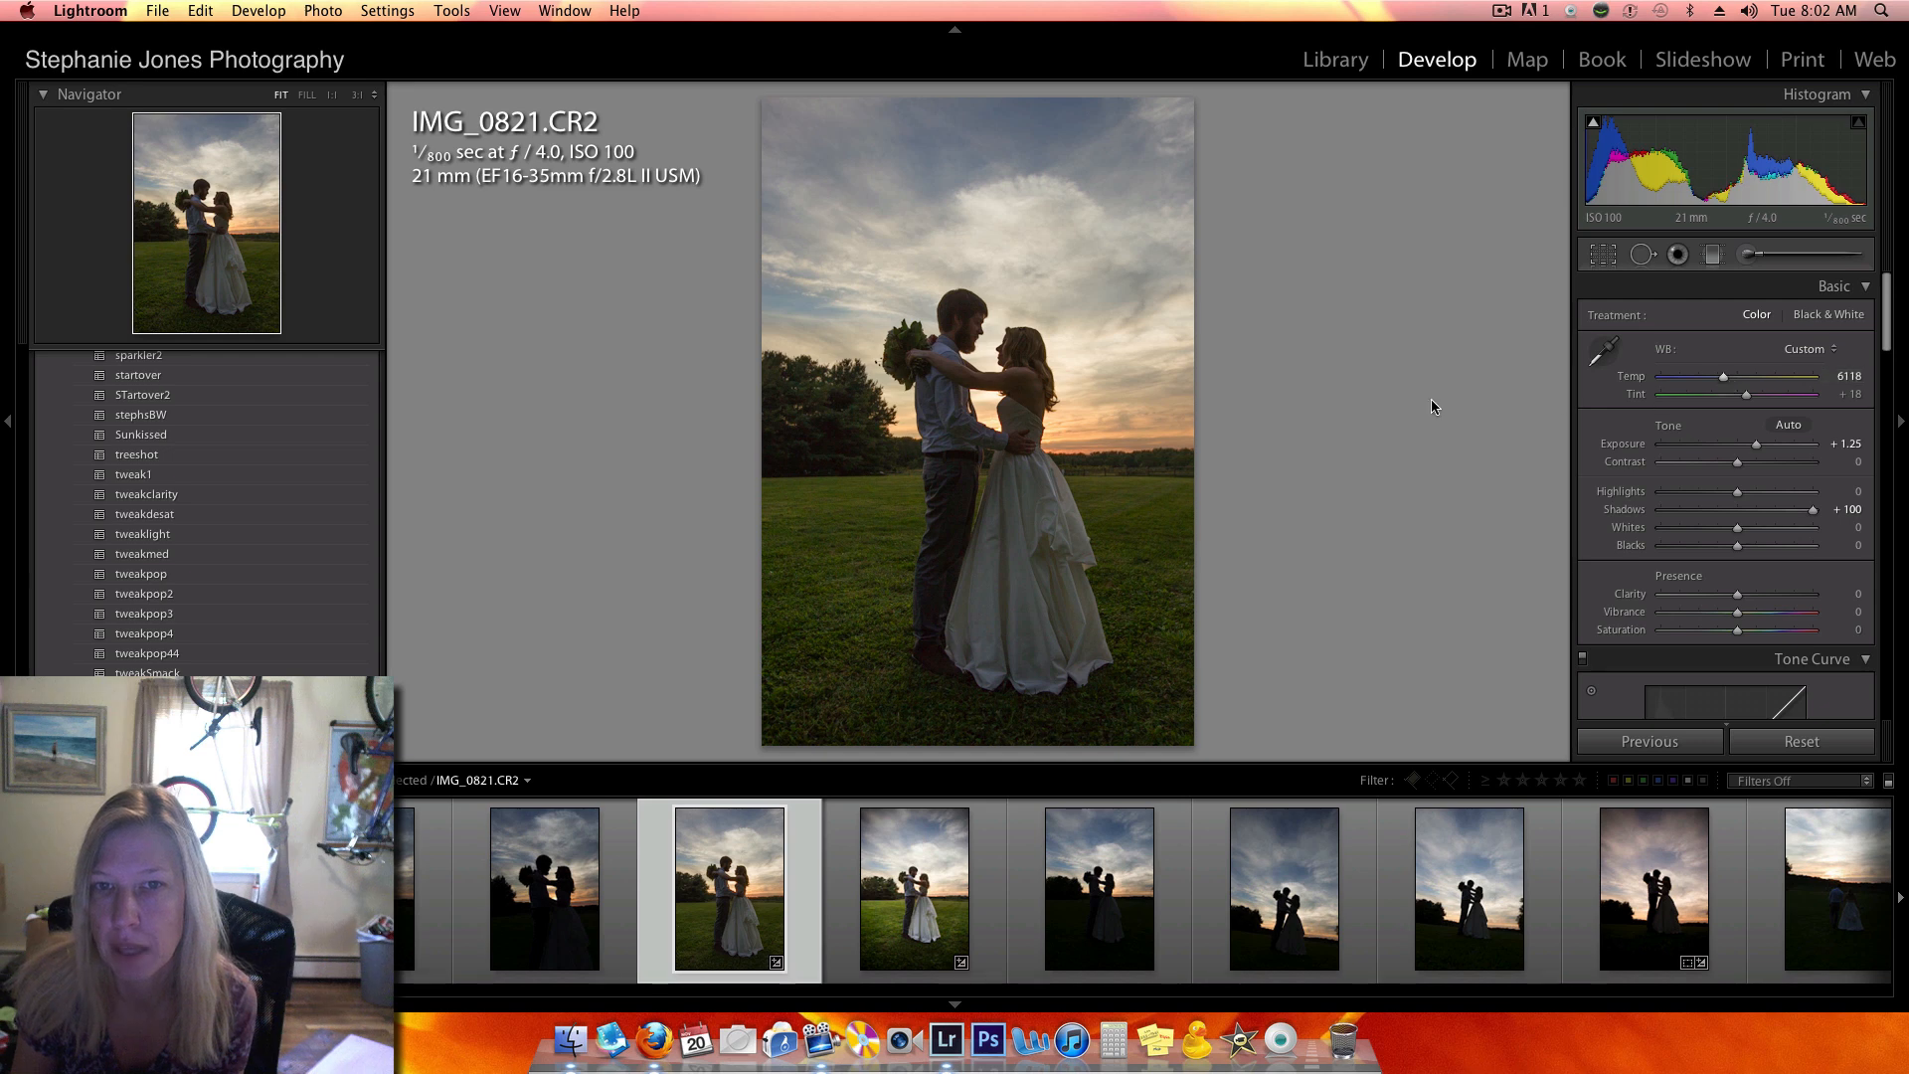
left_click_drag(1757, 444, 1760, 444)
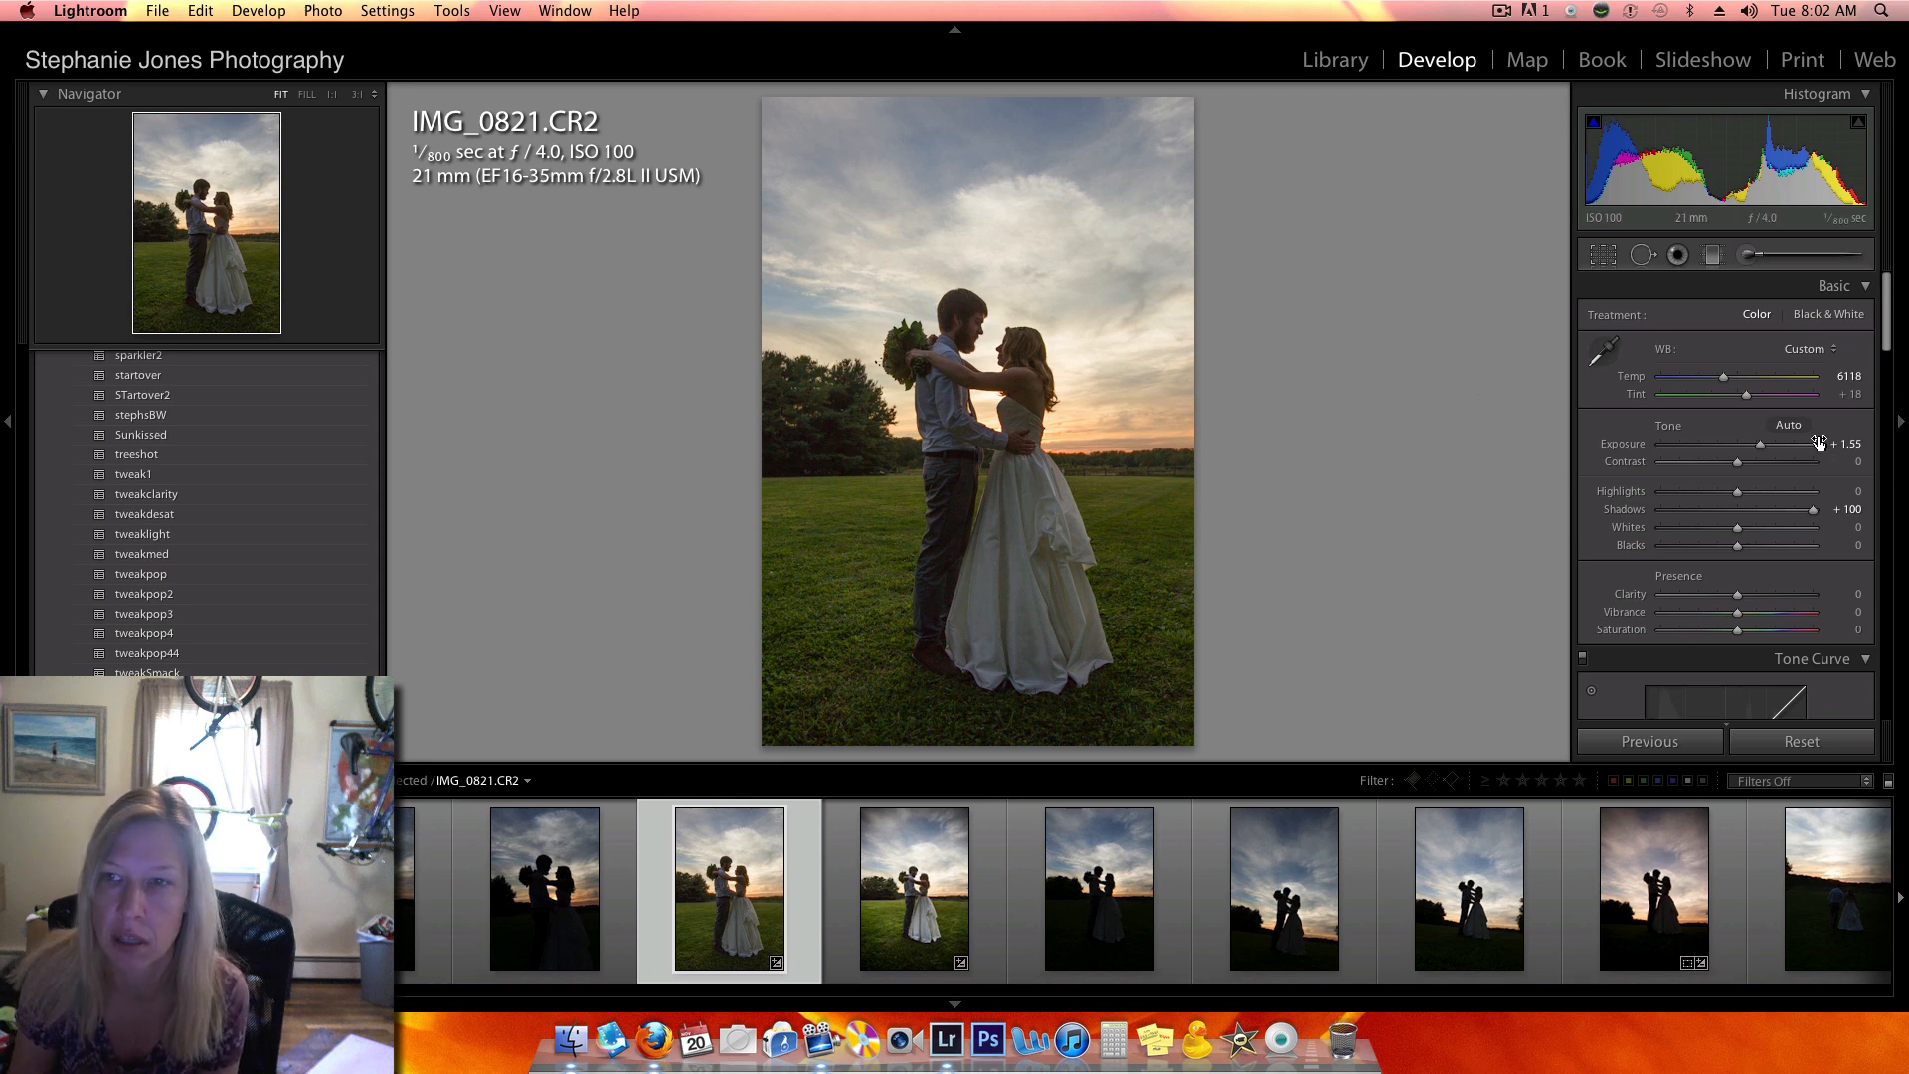
left_click_drag(1765, 450, 1755, 463)
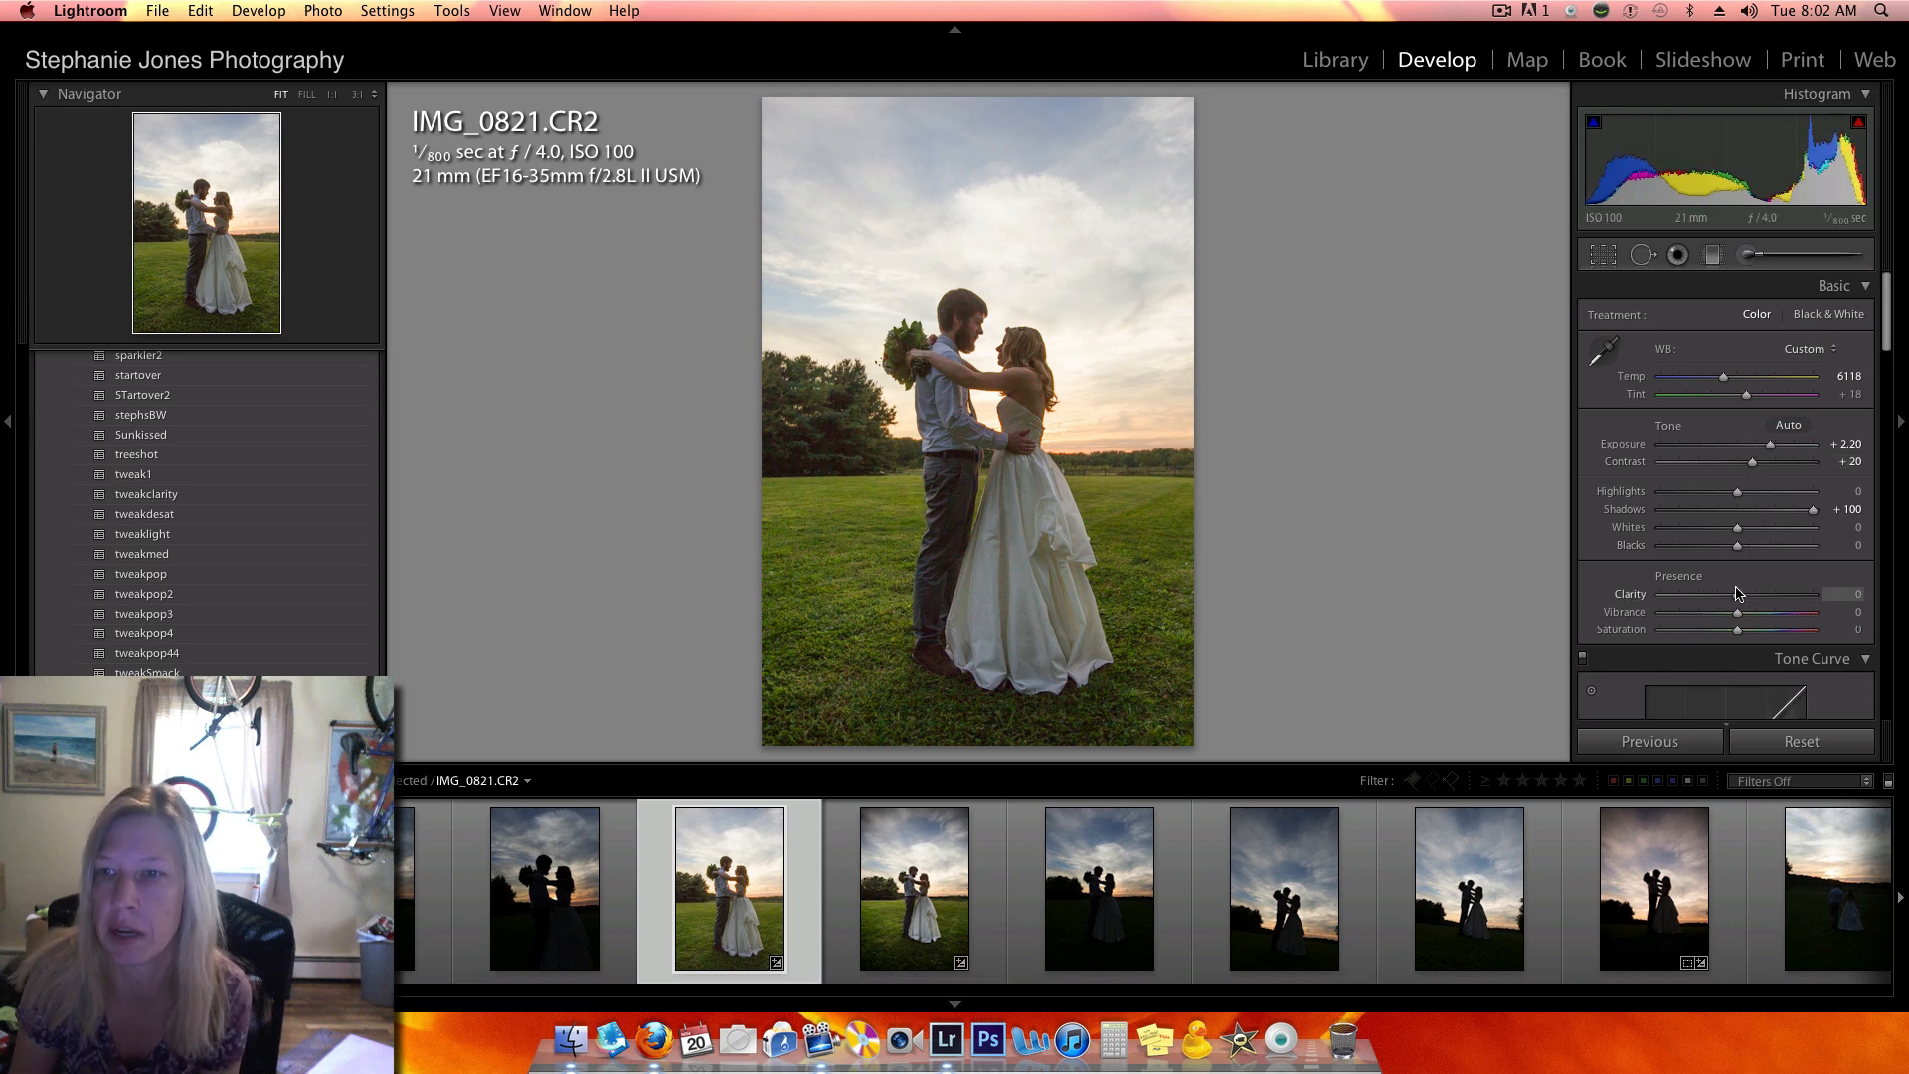
scroll(1740, 595, "down", 12)
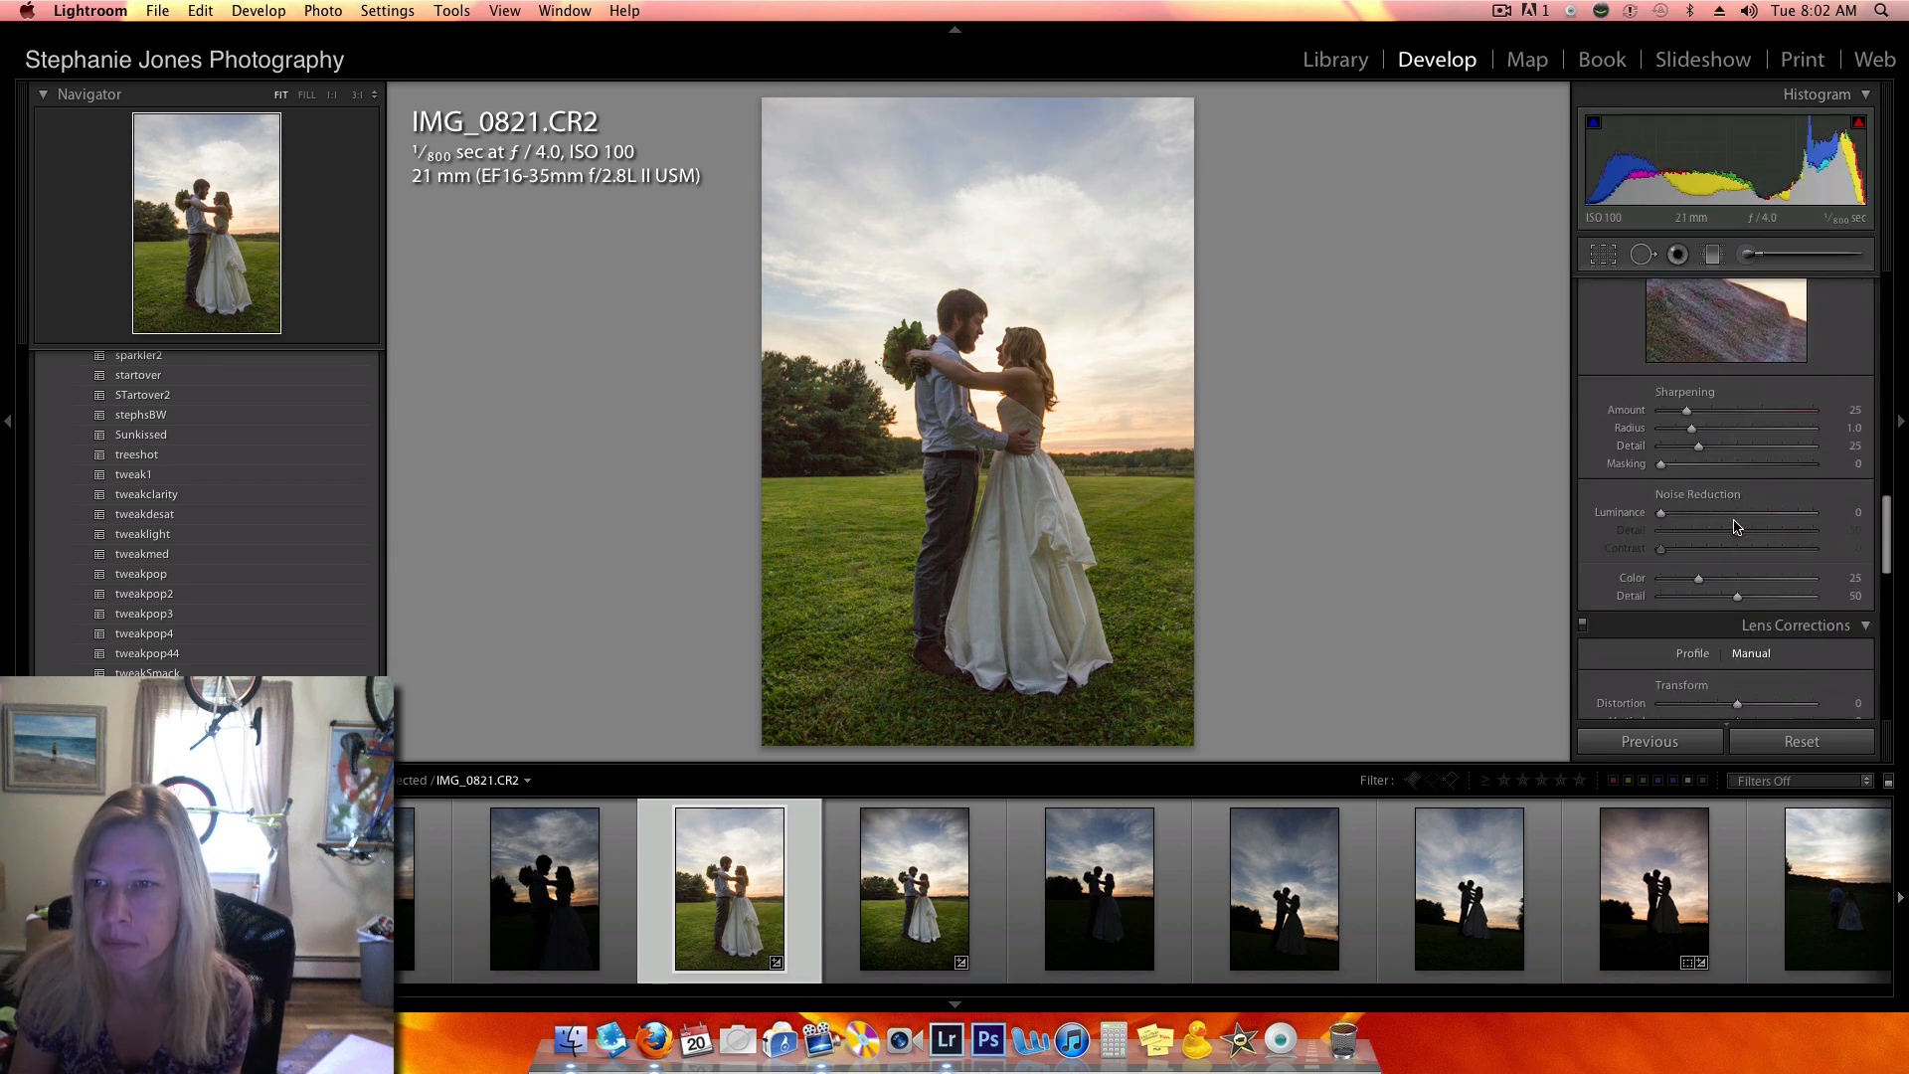
left_click_drag(1737, 595, 1695, 615)
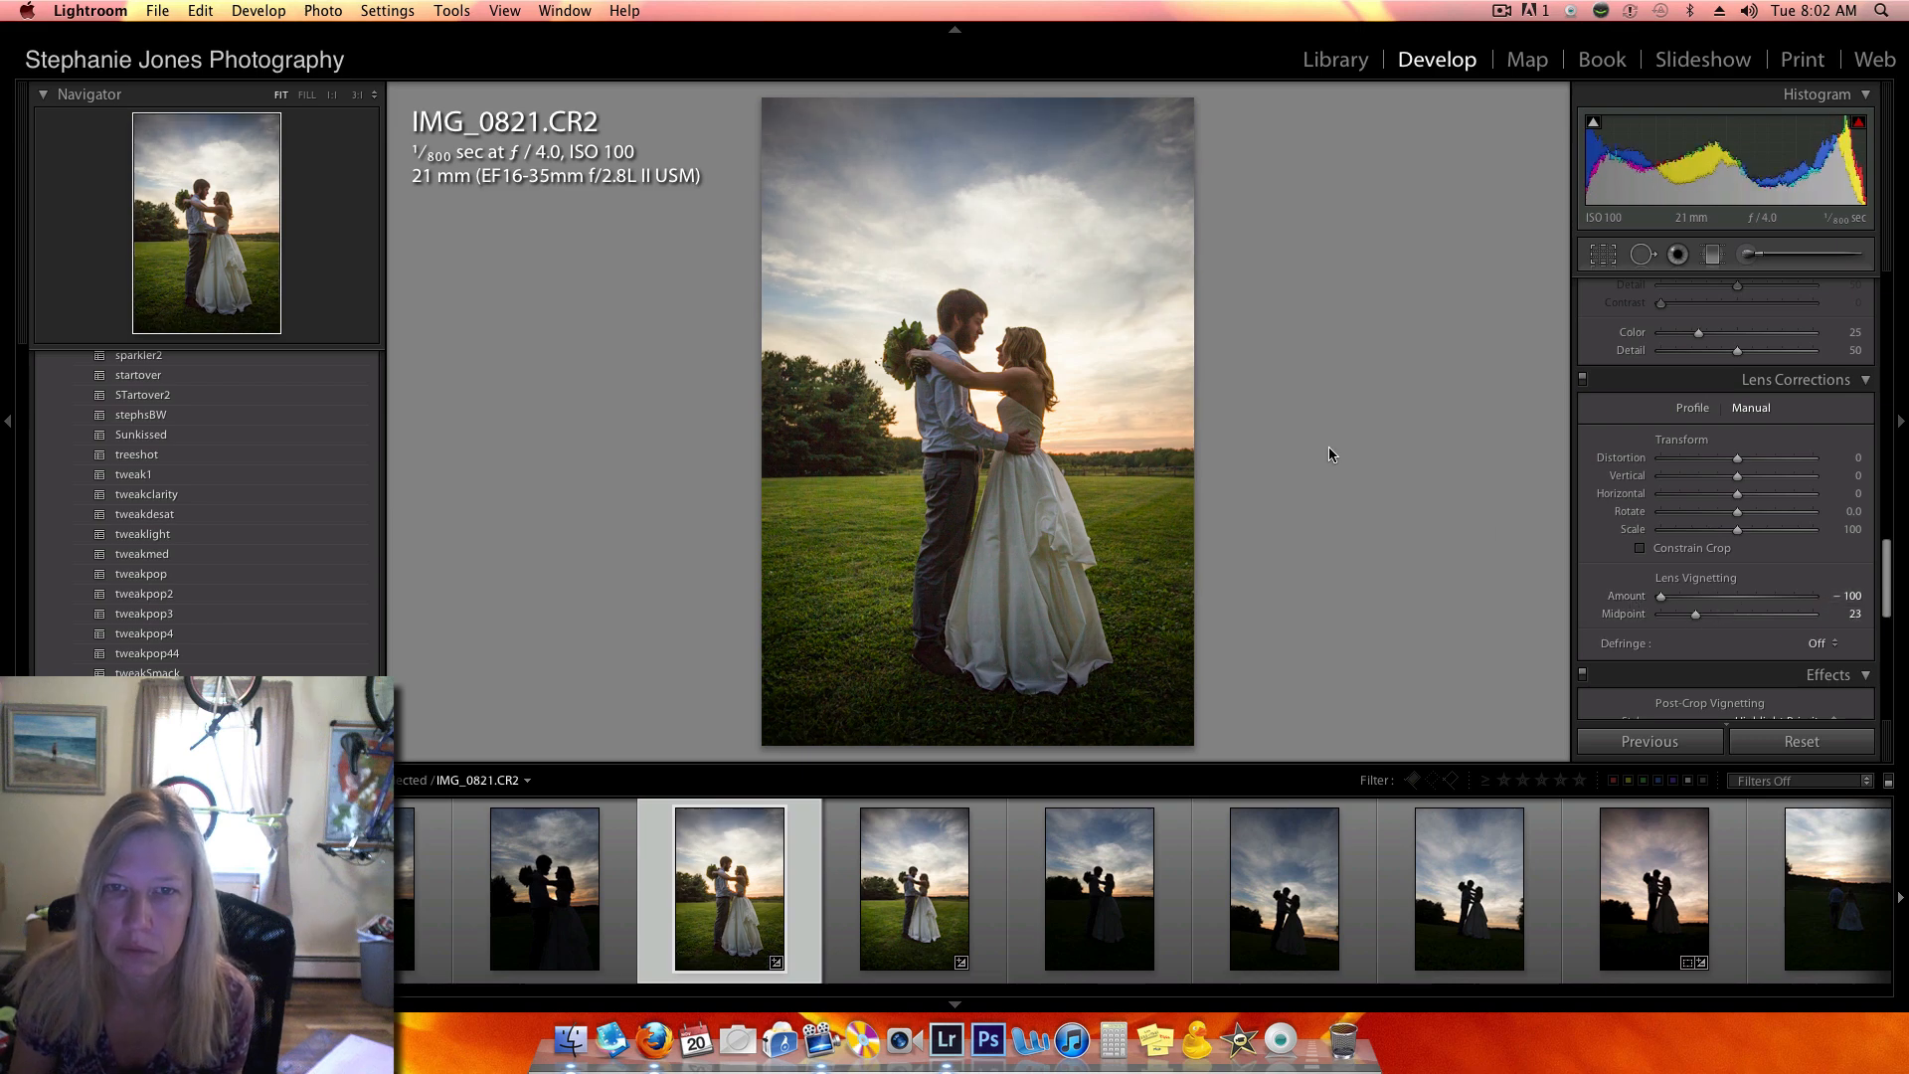
- Compare the sunset photos of the couple walking across the field and open the dark IMG_0828.CR2
scroll(1410, 880, "down", 10)
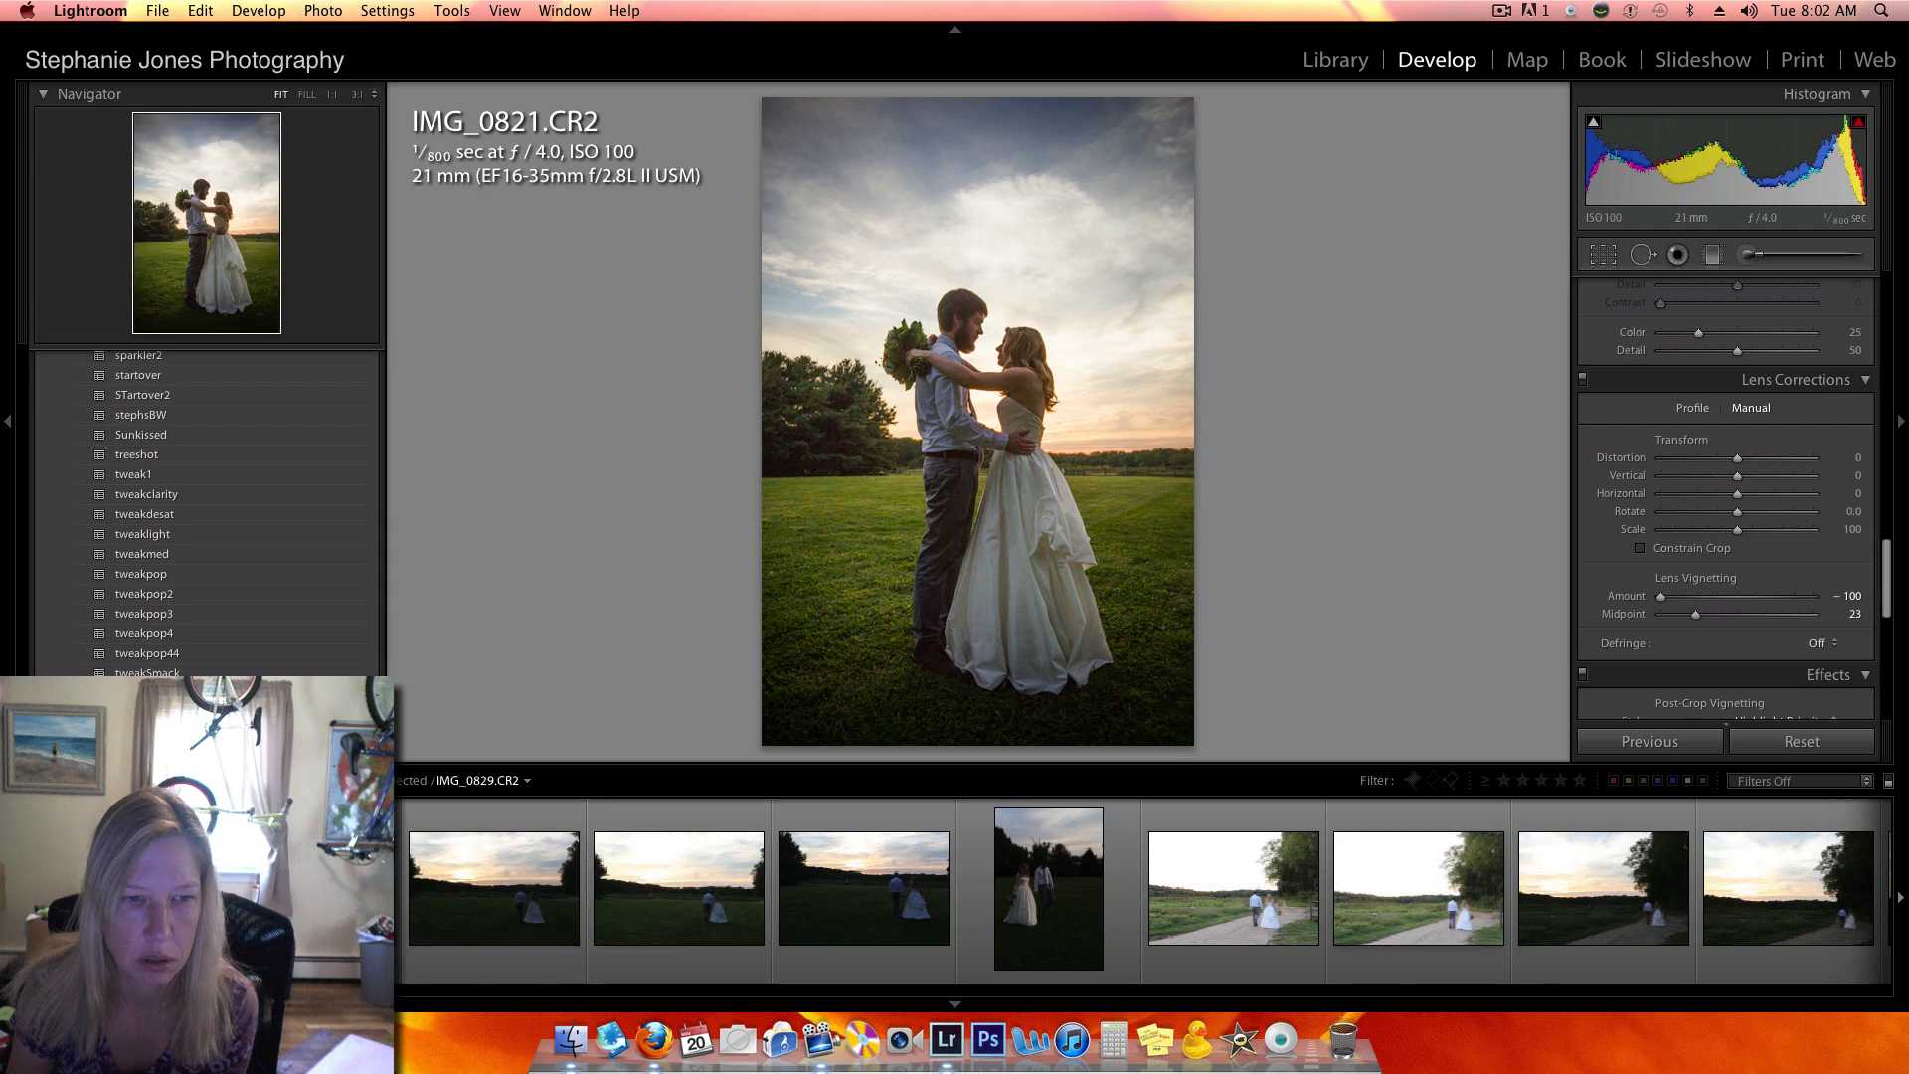
left_click(315, 888)
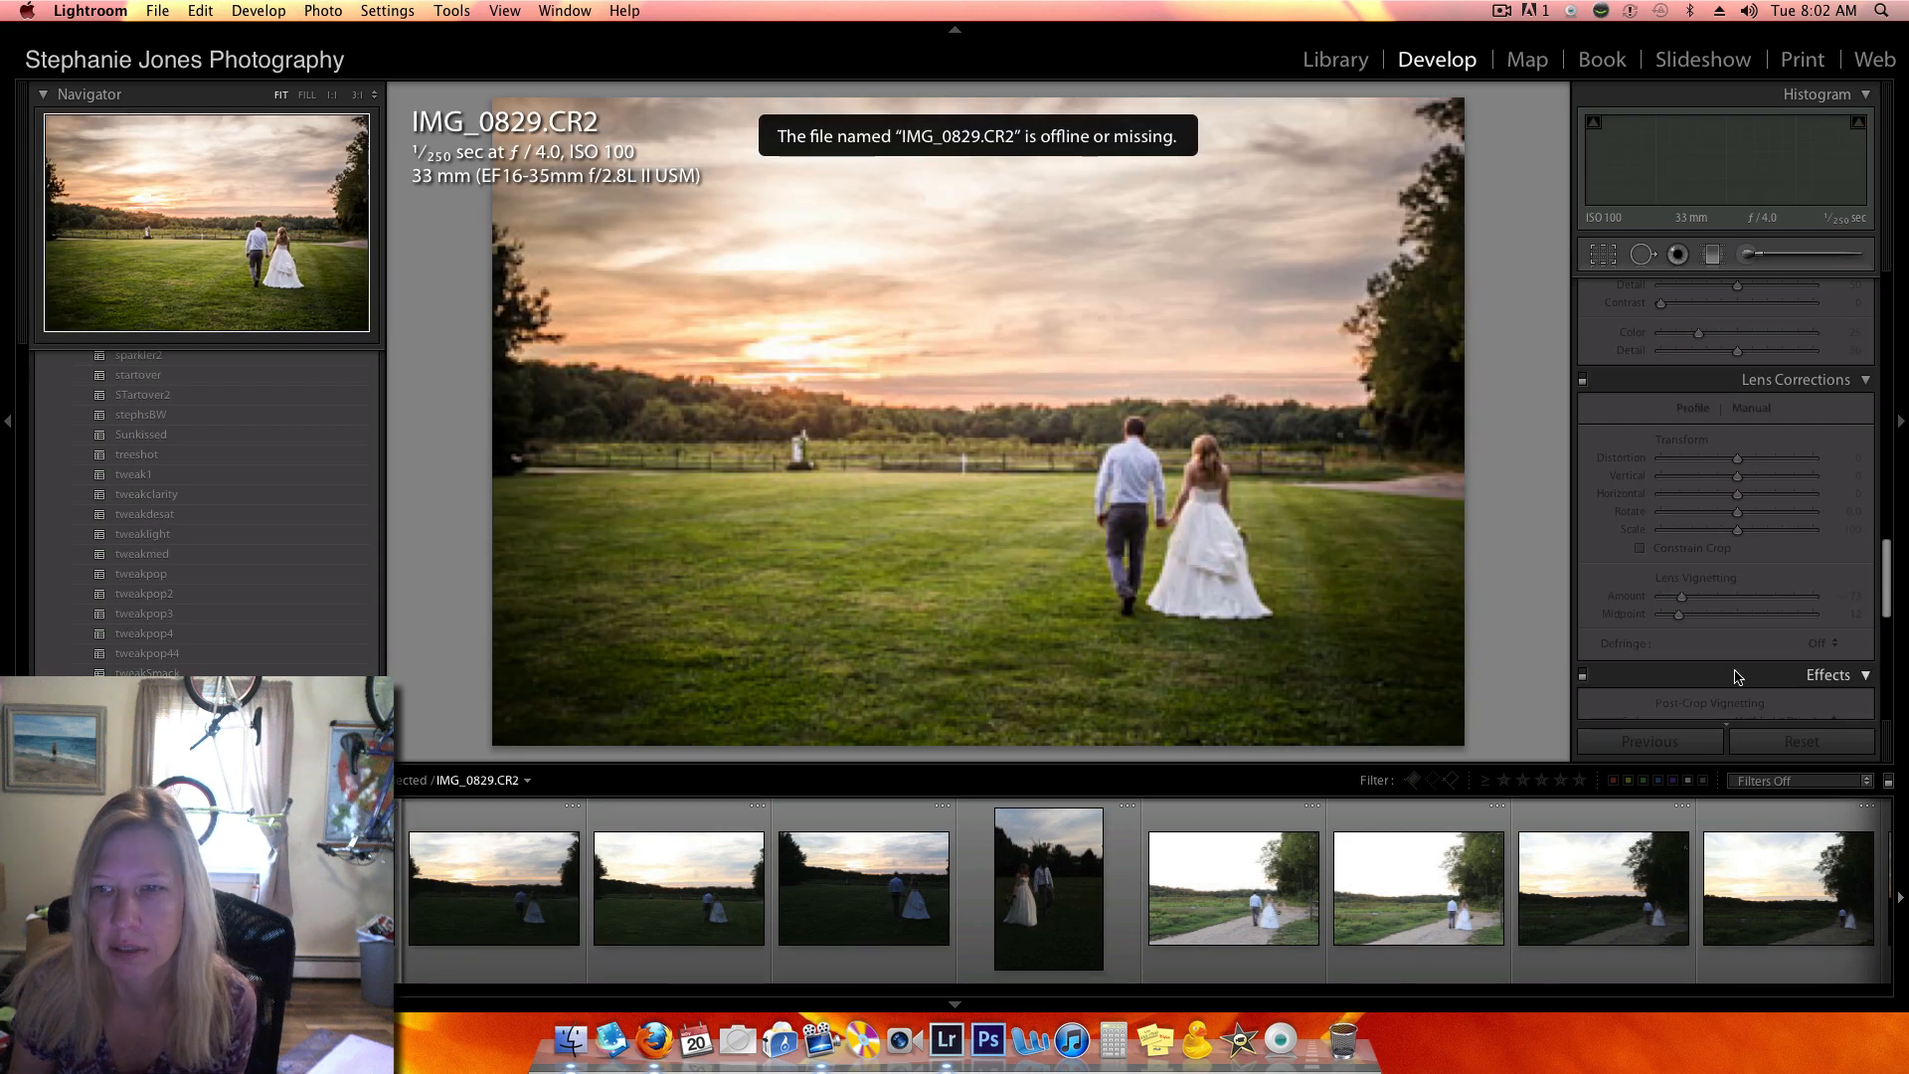
key("Left")
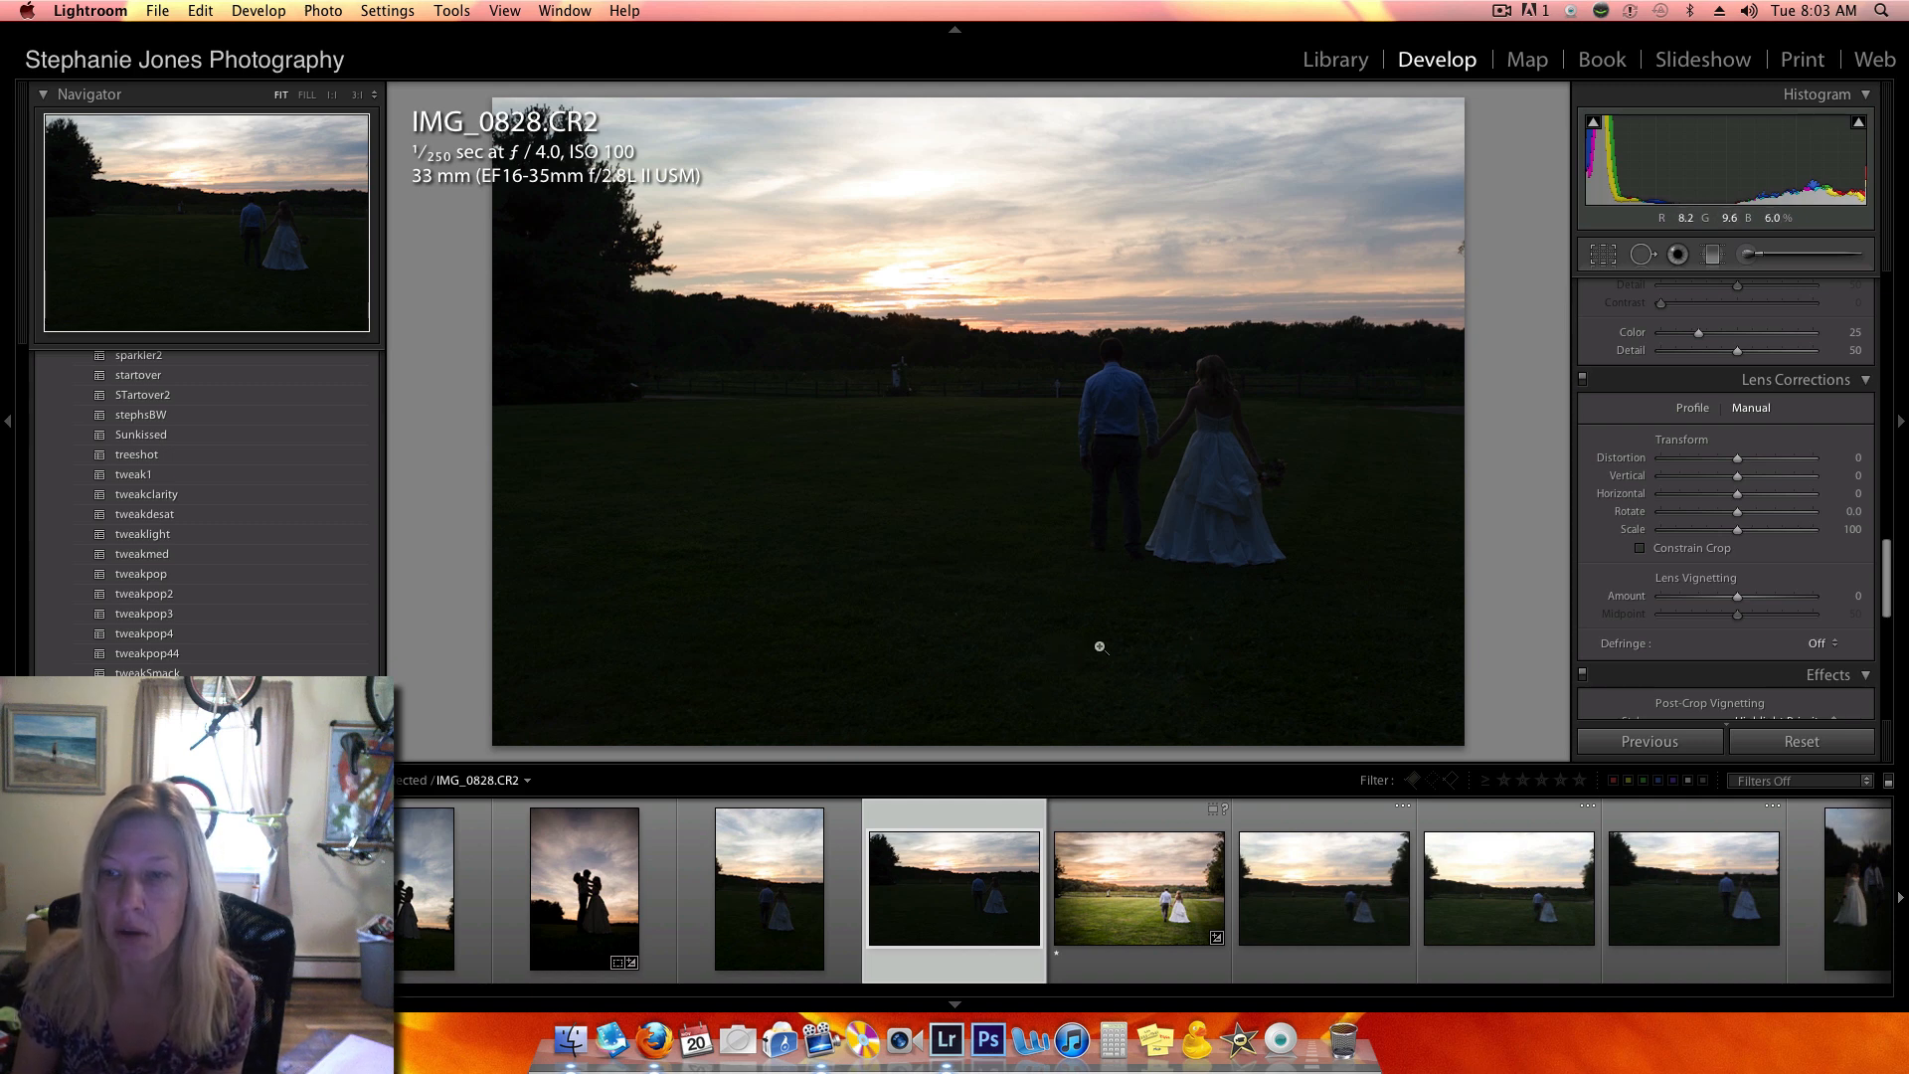
left_click(1805, 917)
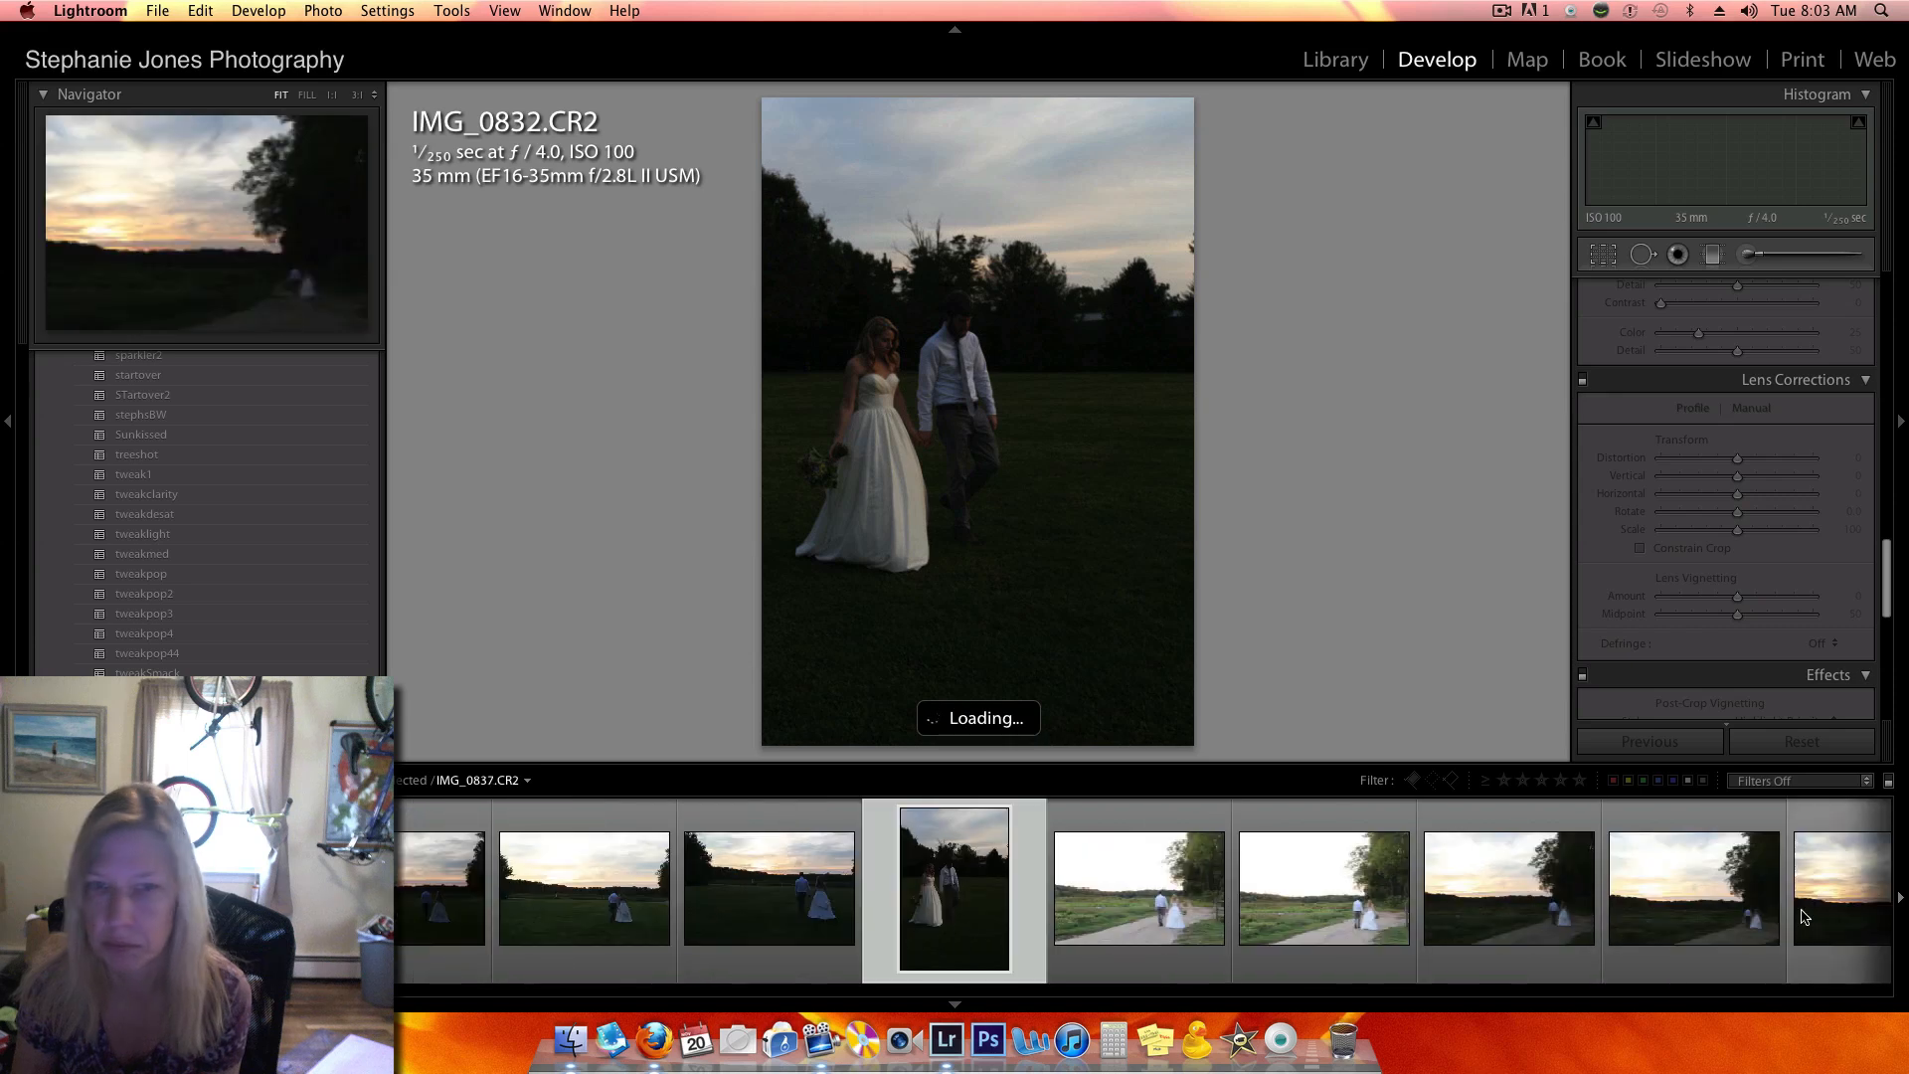
left_click(537, 977)
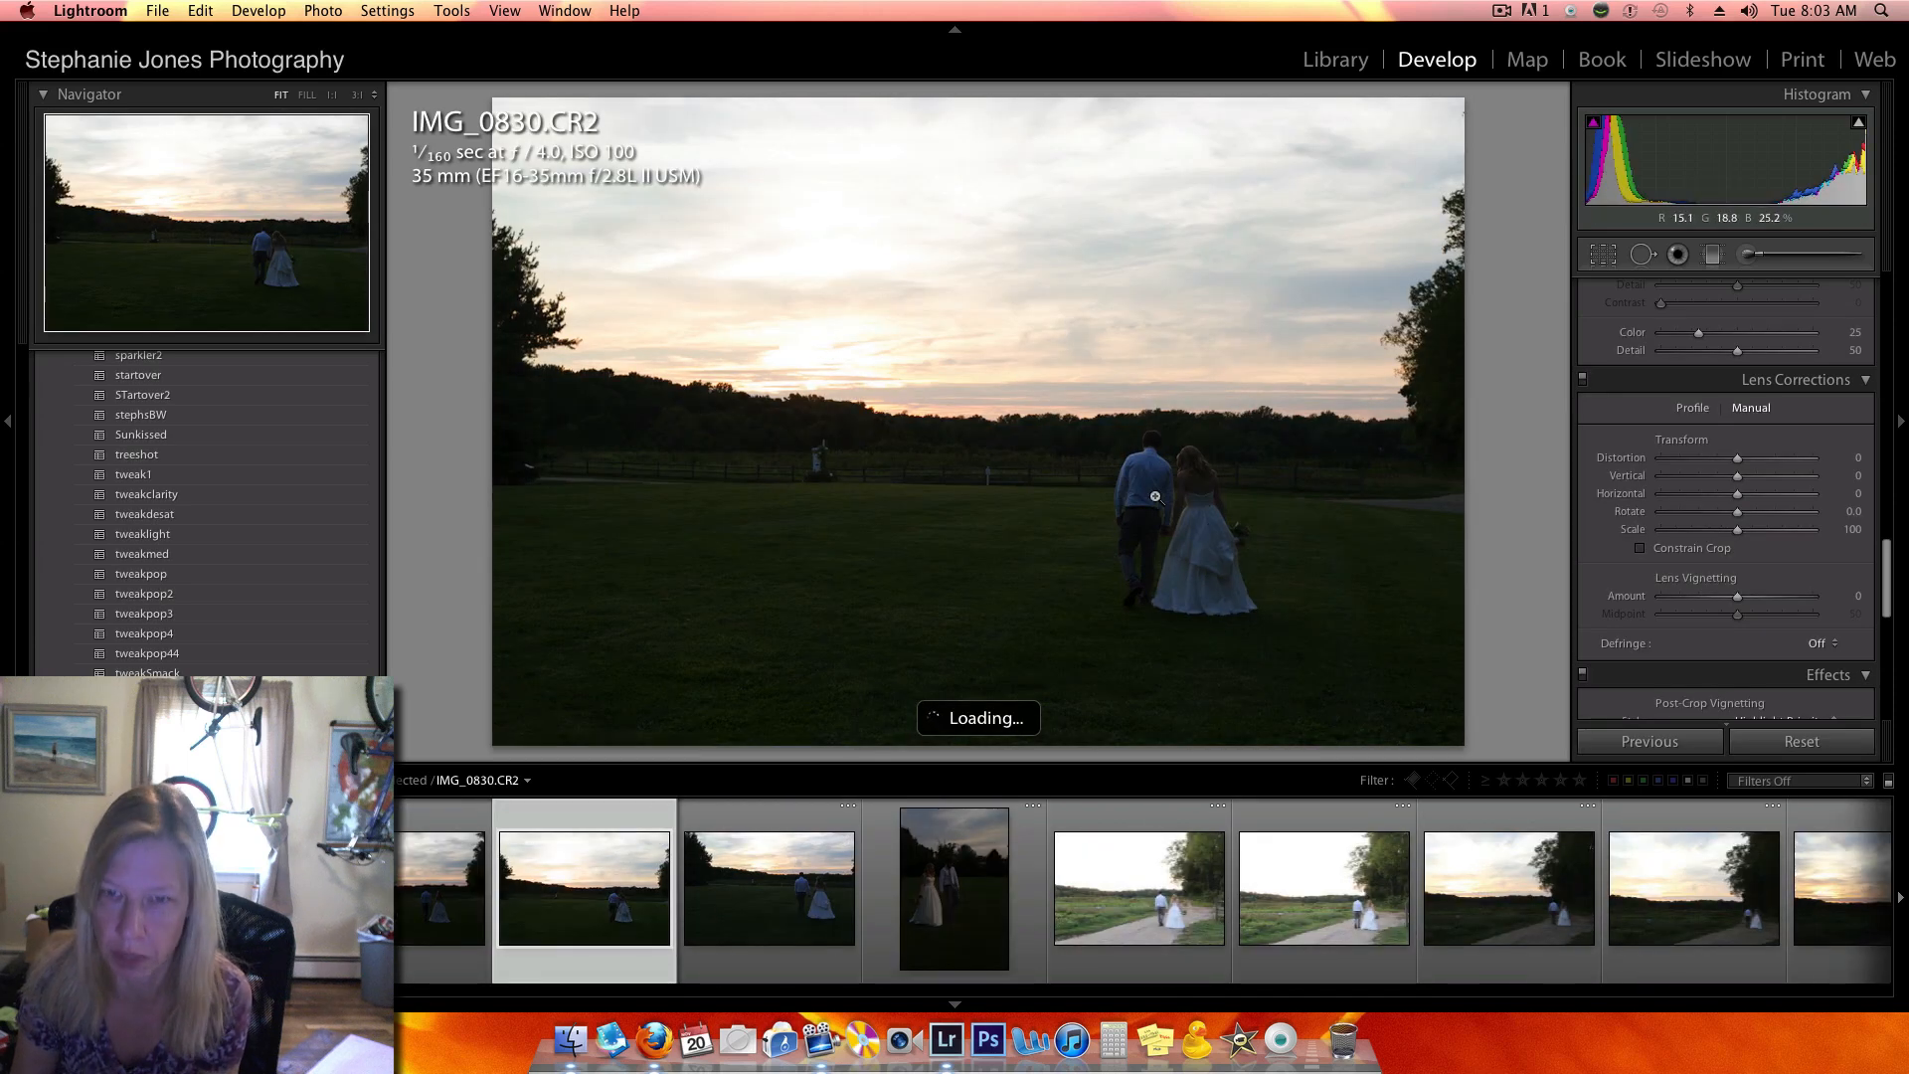
key("Left")
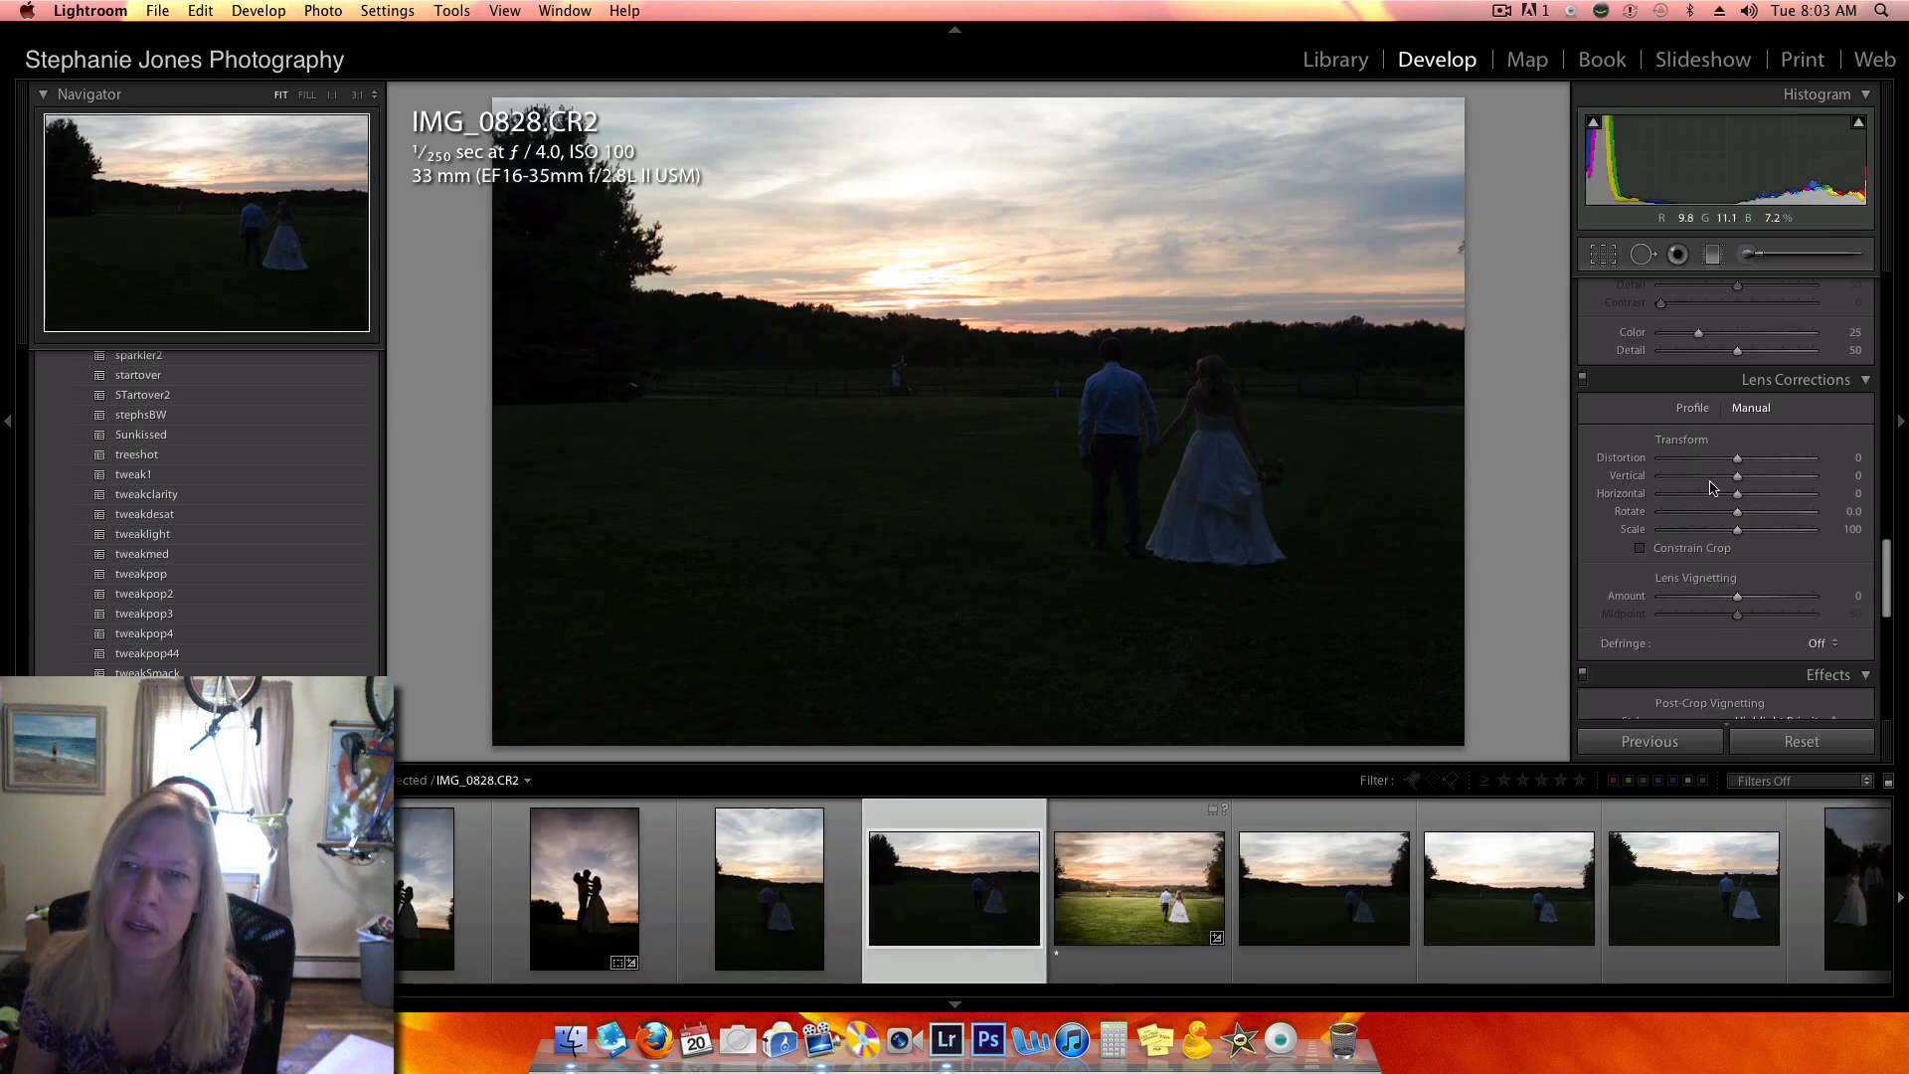
- Set IMG_0828.CR2 to exposure −0.15, shadows +100, temperature 5529 and contrast +23
scroll(1755, 456, "up", 10)
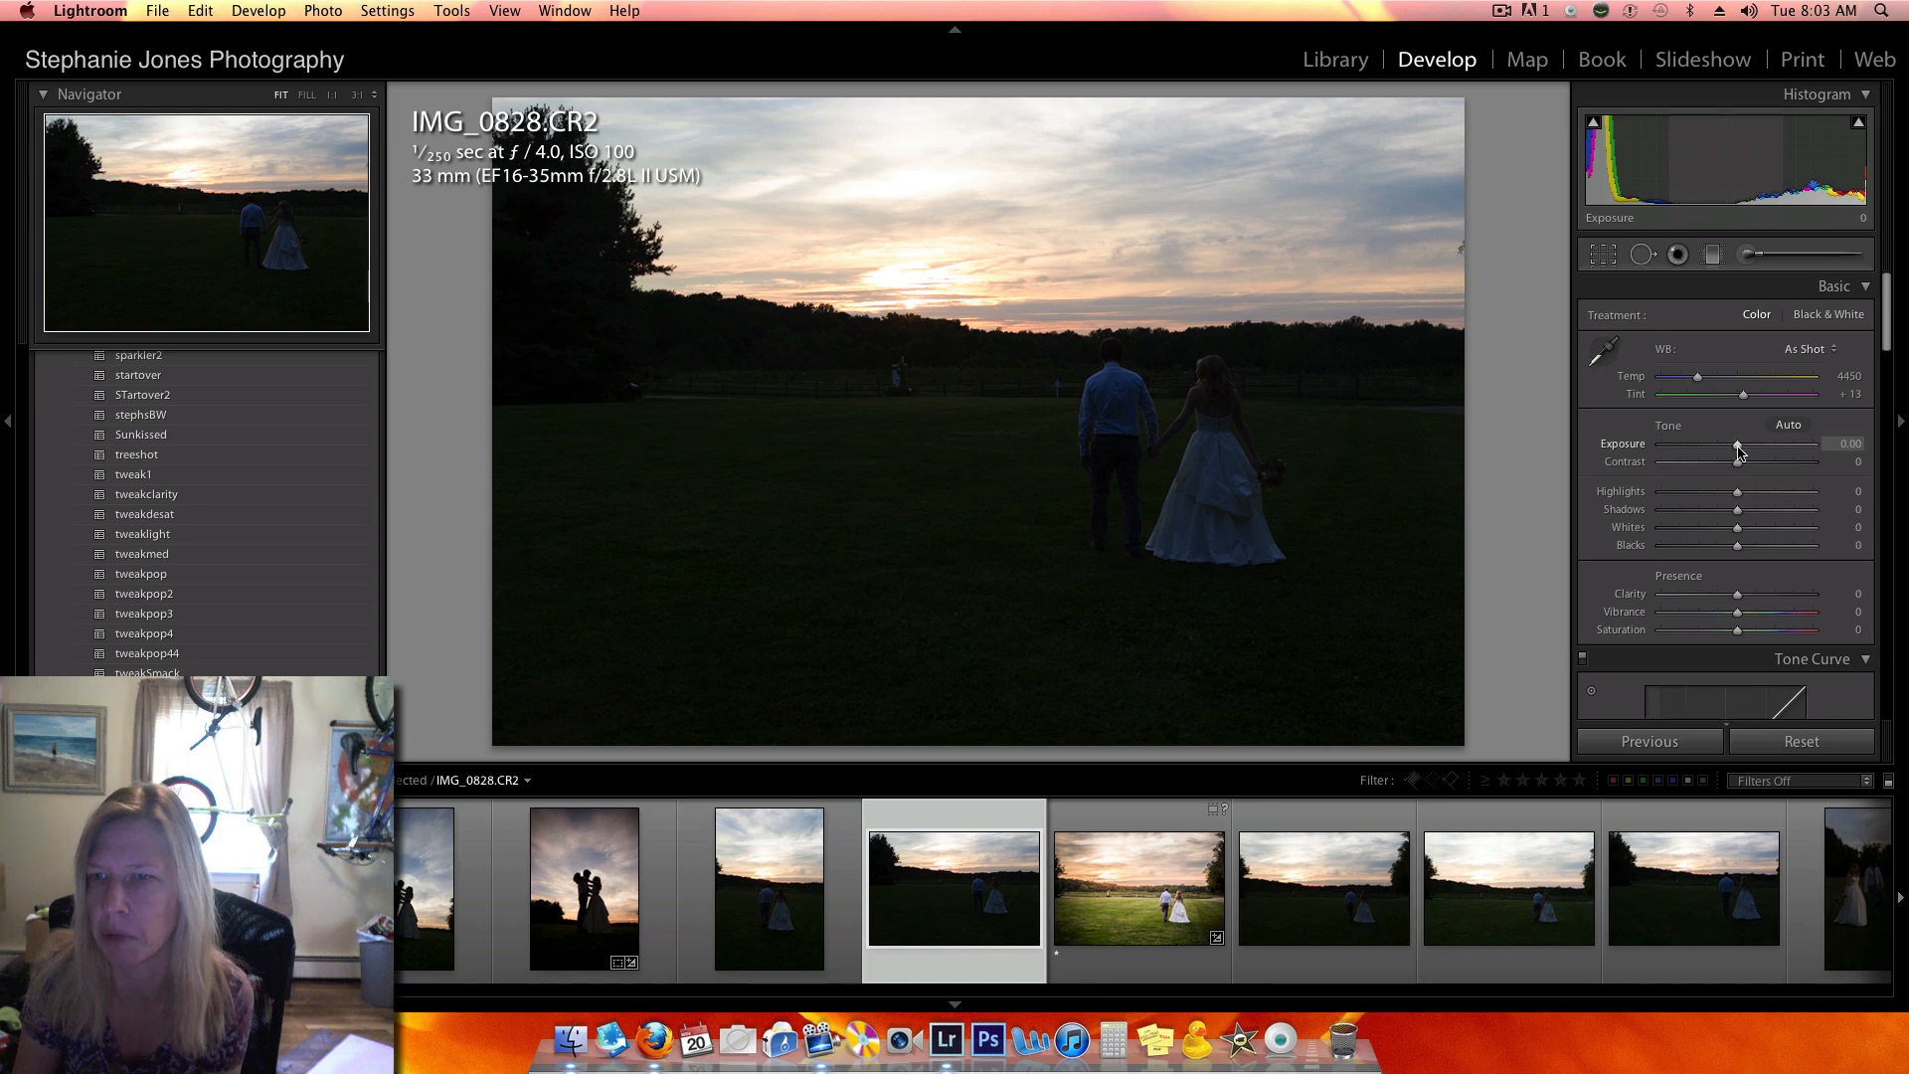
left_click_drag(1734, 452, 1874, 508)
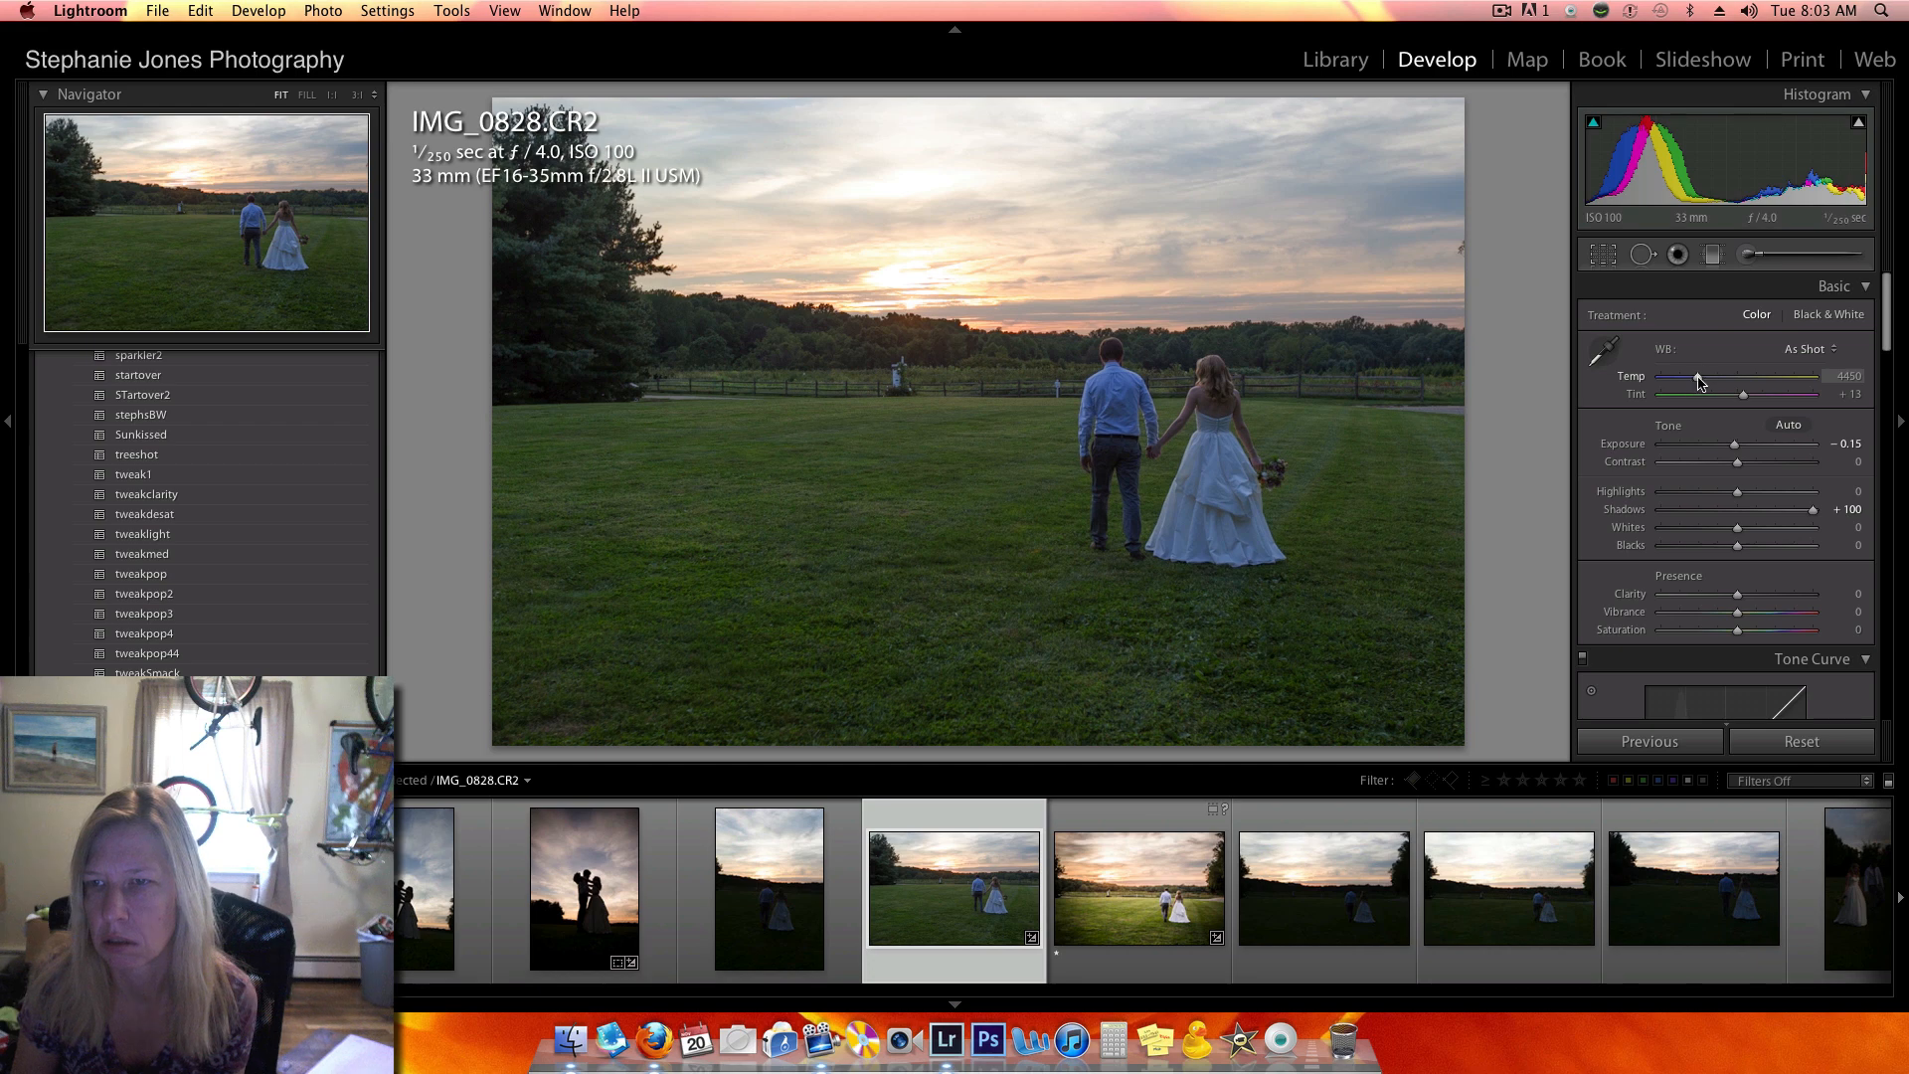
left_click_drag(1700, 382, 1710, 382)
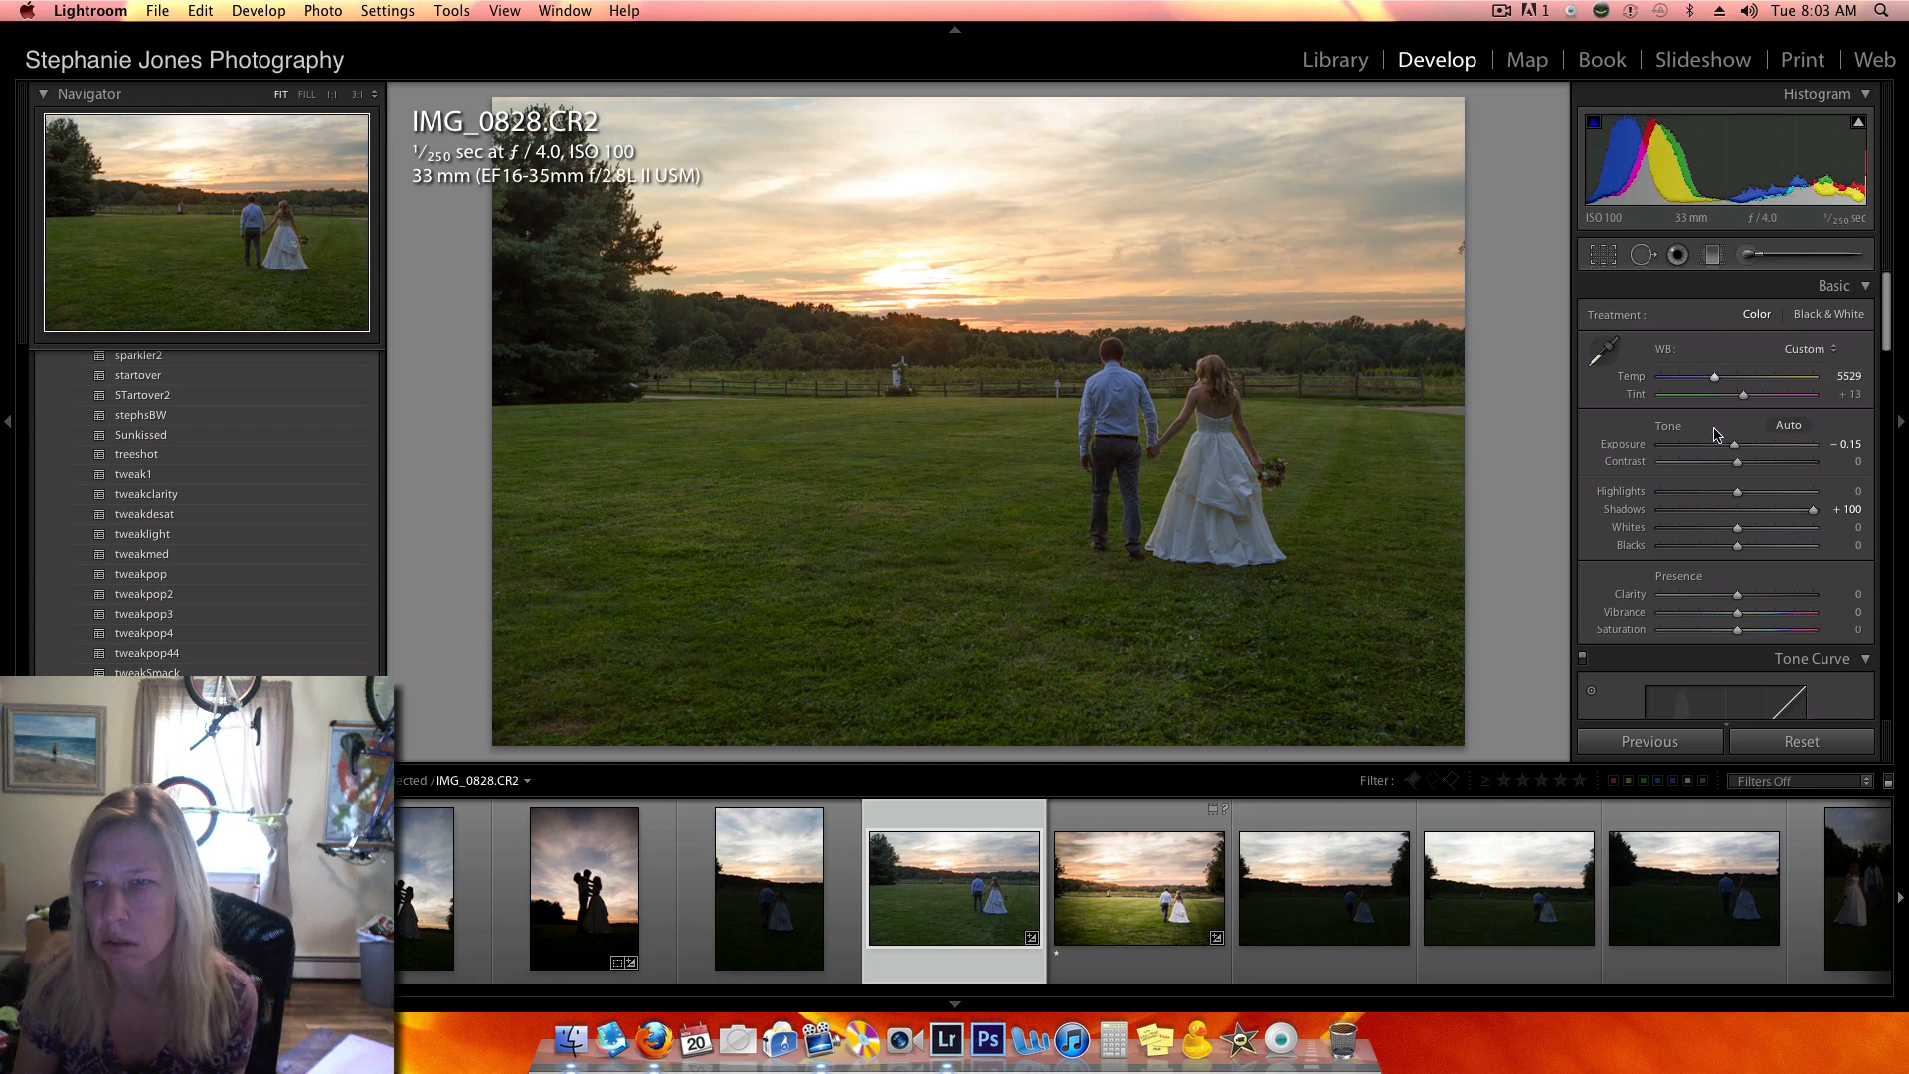
left_click_drag(1739, 464, 1755, 465)
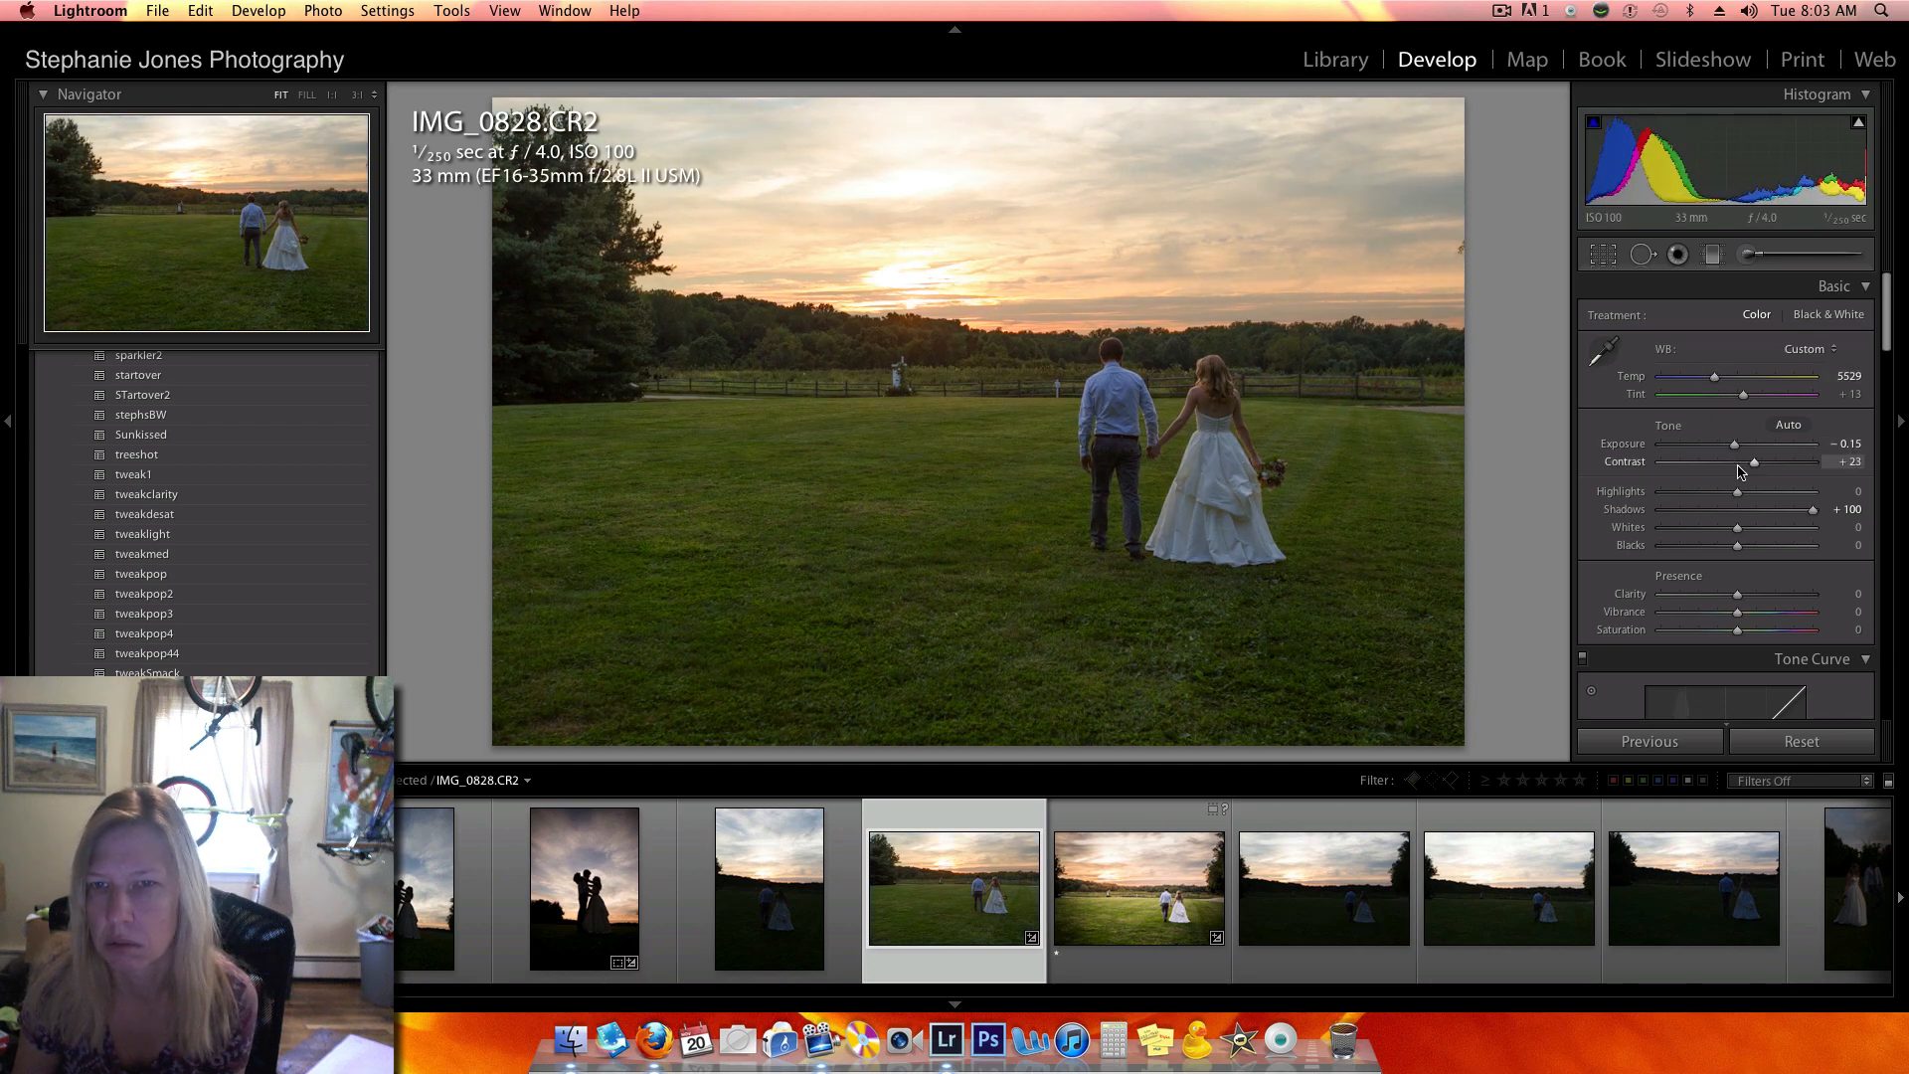
- Refine IMG_0828.CR2 with exposure +0.15, contrast +45, saturation −23, temperature 5791 and highlights −44
scroll(1735, 427, "down", 5)
left_click_drag(1721, 383, 1774, 463)
scroll(1710, 417, "up", 5)
left_click_drag(1713, 379, 1714, 379)
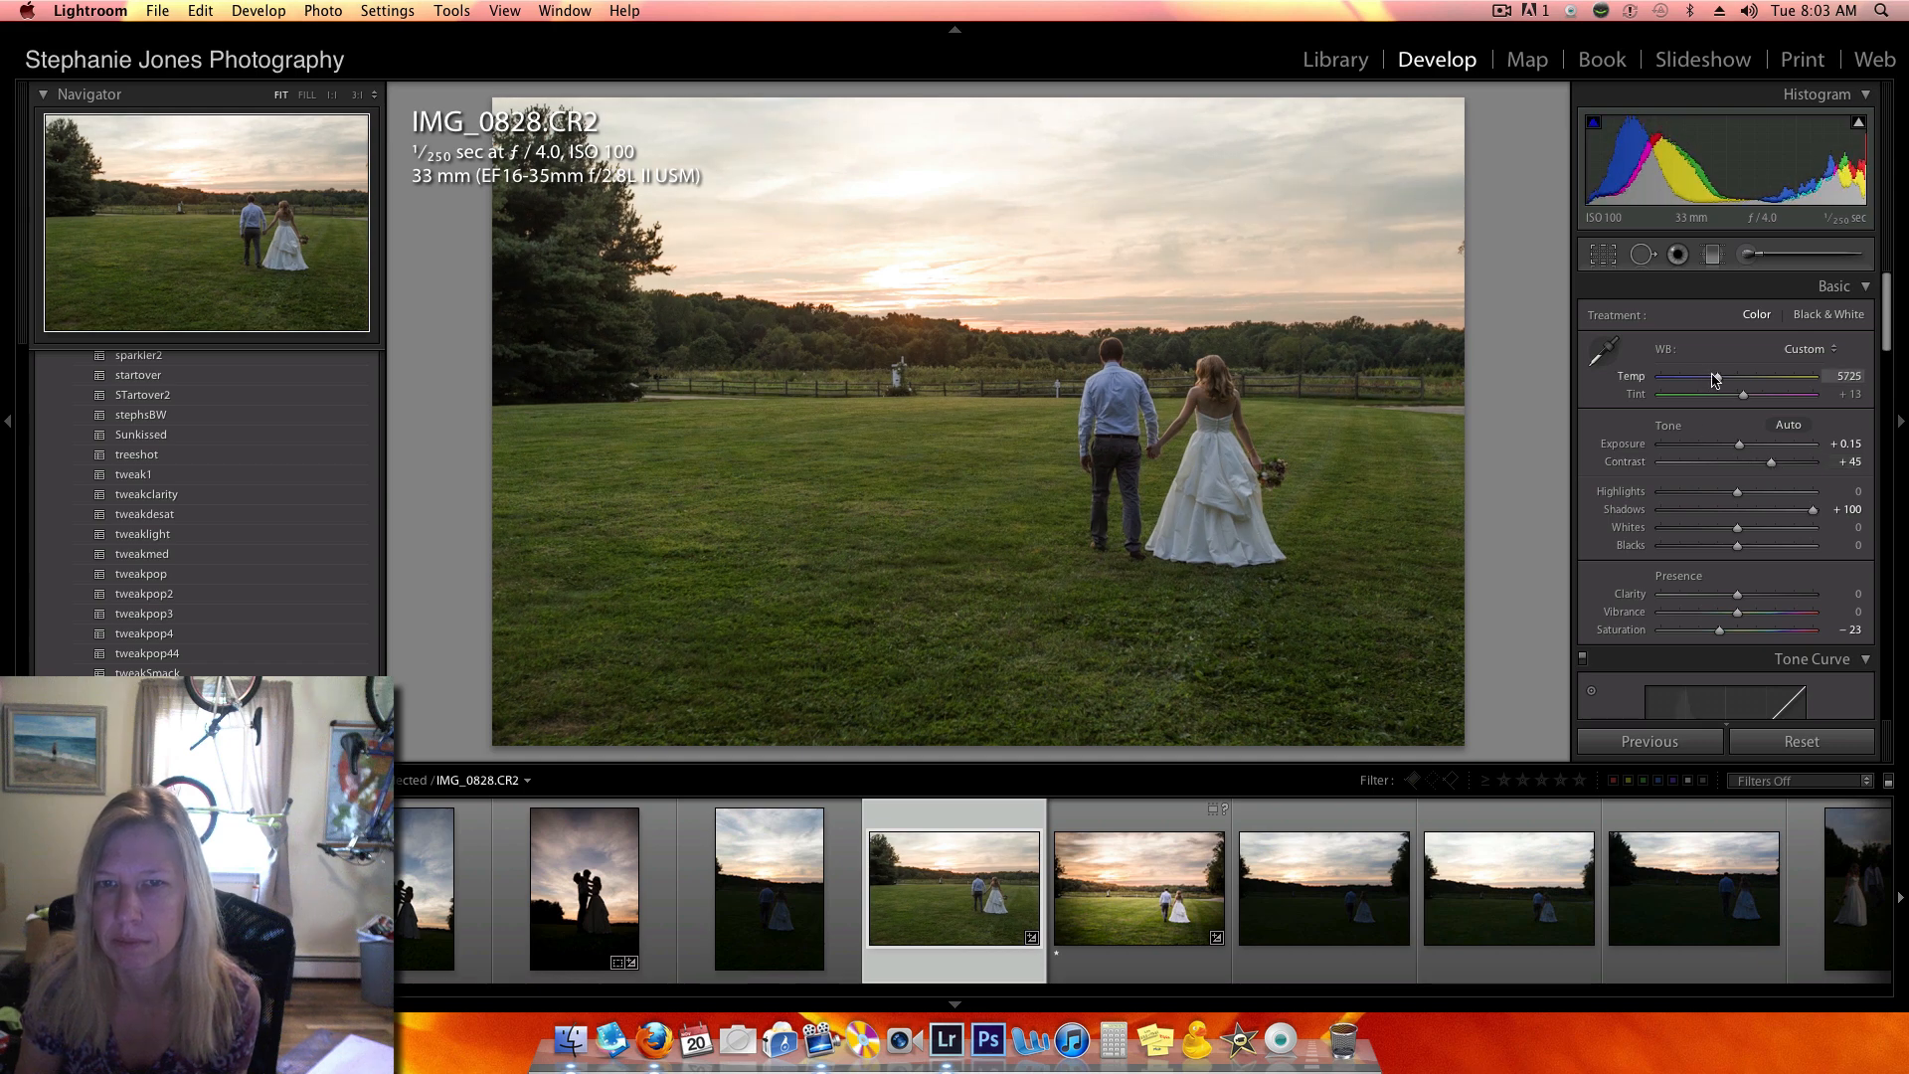
left_click_drag(1719, 491, 1705, 497)
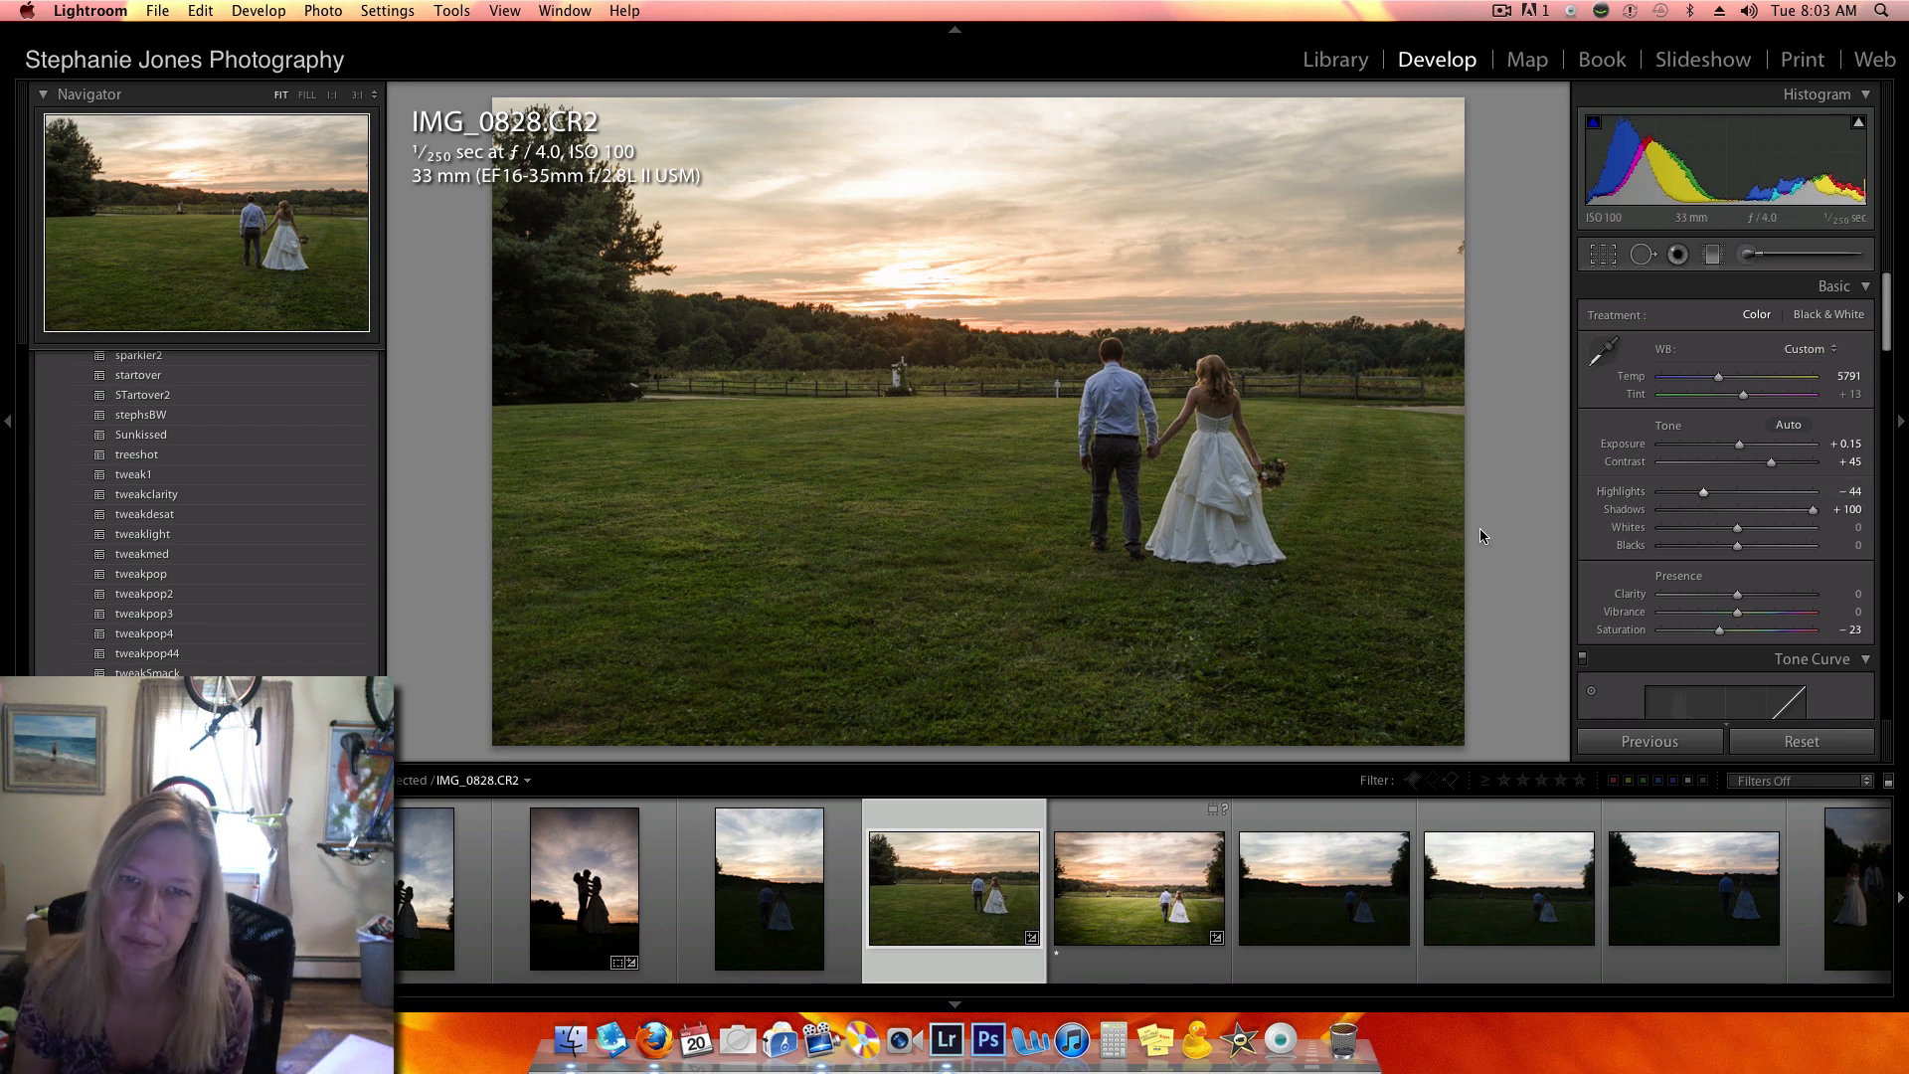
- Browse the photos after IMG_0828.CR2, from the country-road and fence portraits through the evening reception and dance shots
scroll(1318, 930, "right", 1)
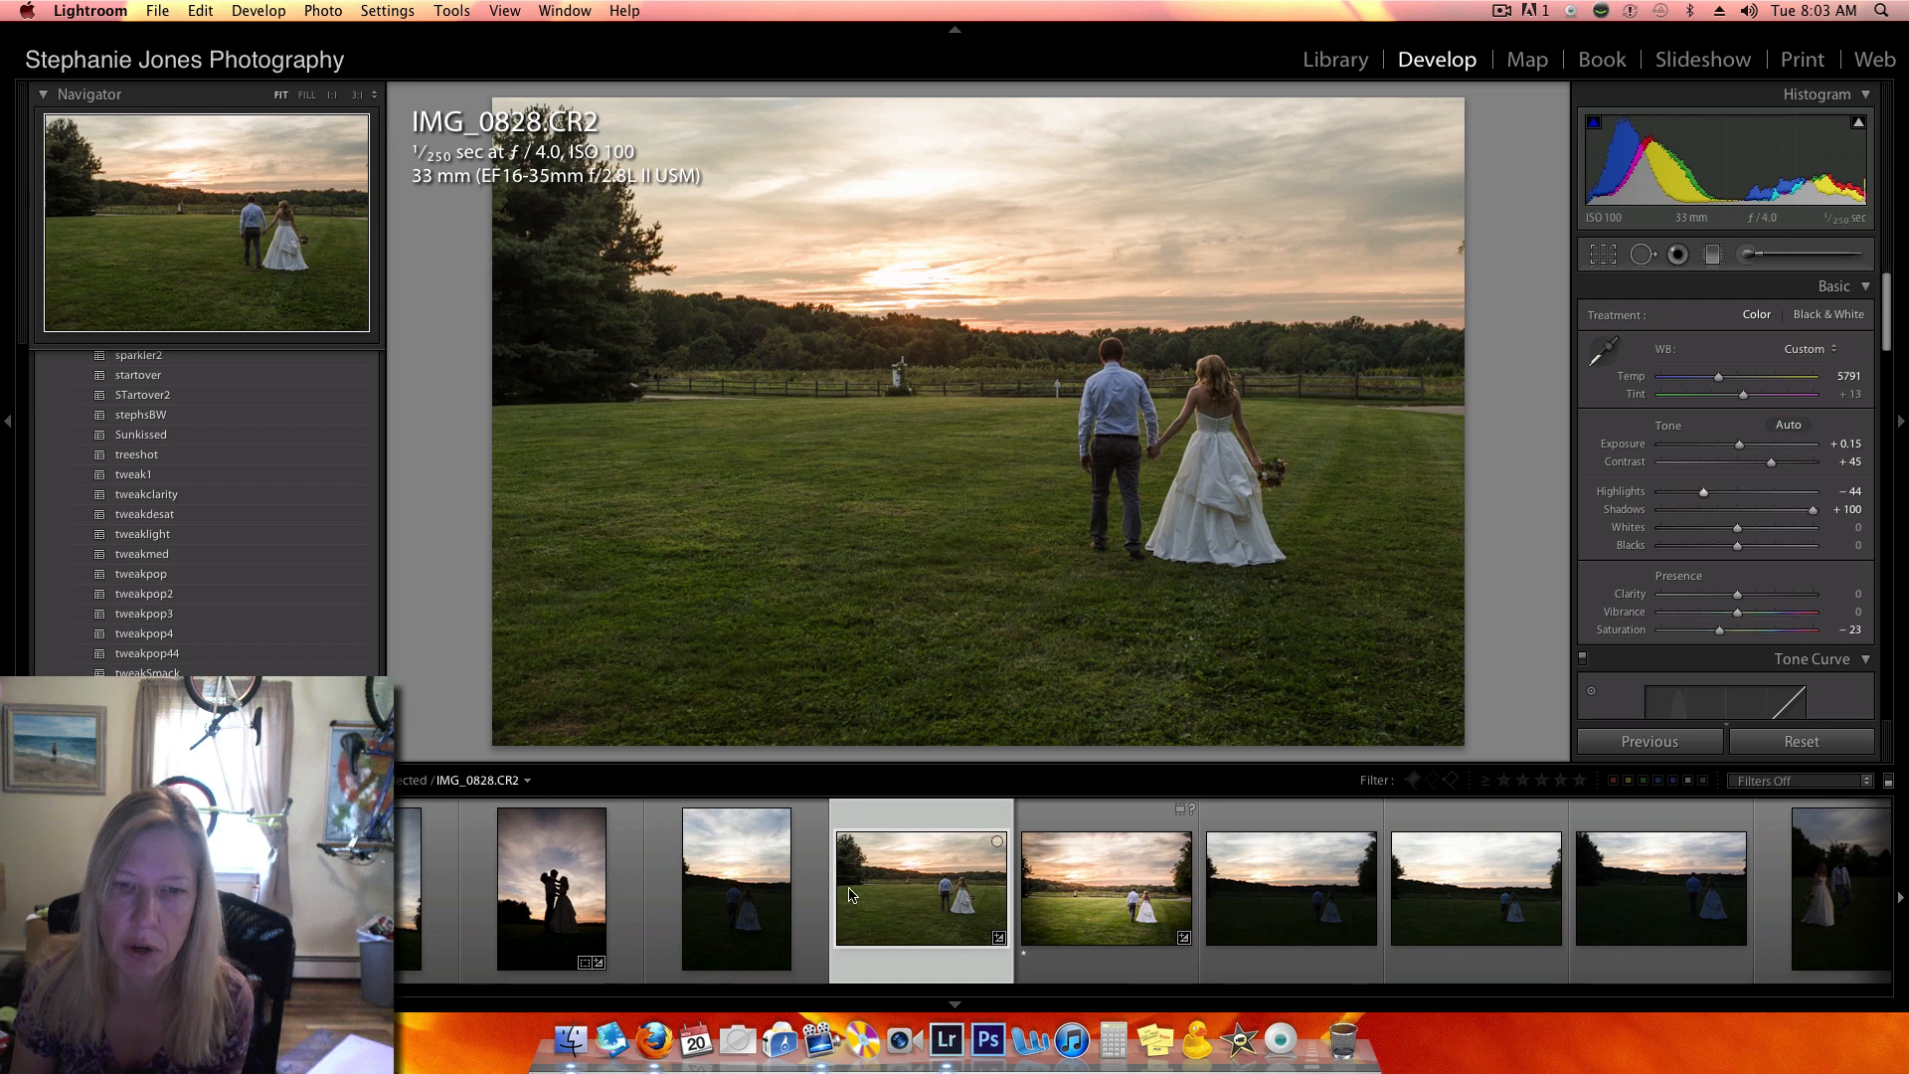
scroll(845, 875, "right", 5)
scroll(851, 876, "right", 5)
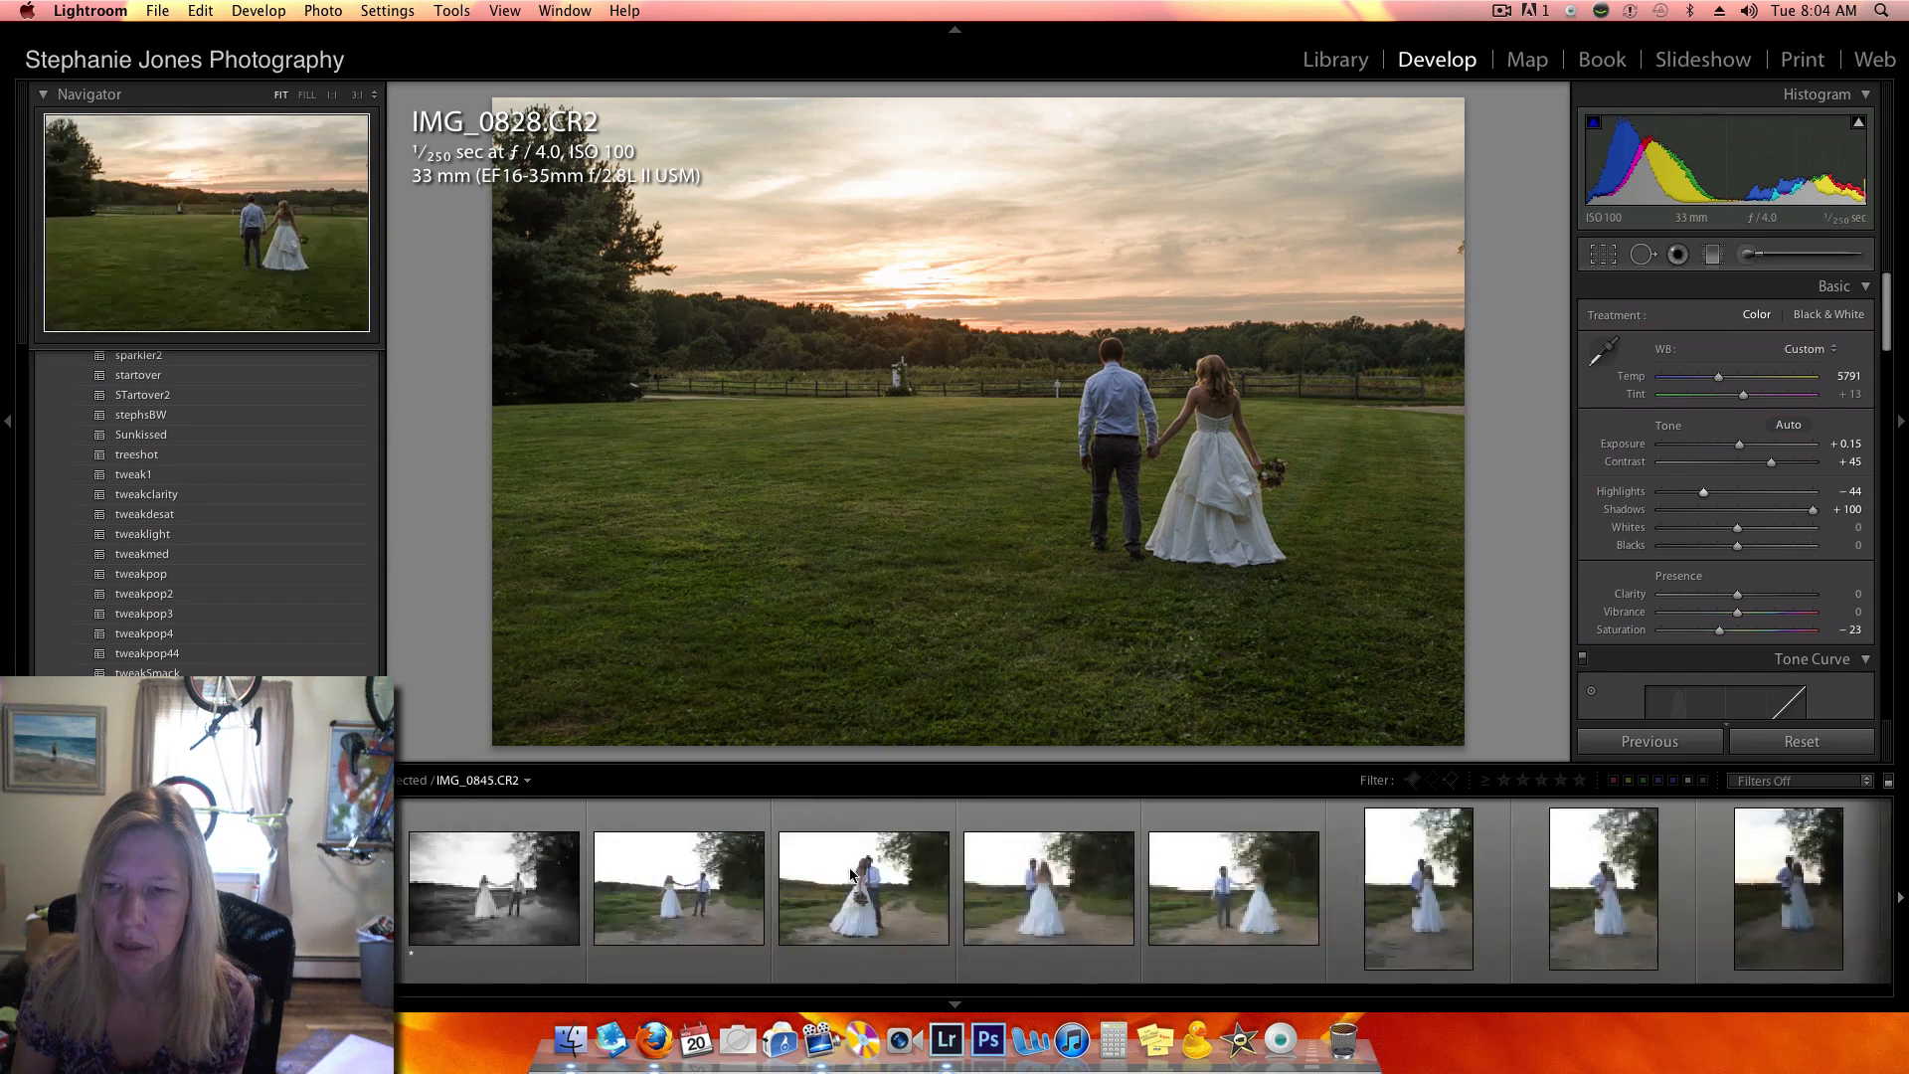
scroll(850, 876, "right", 3)
scroll(850, 876, "right", 8)
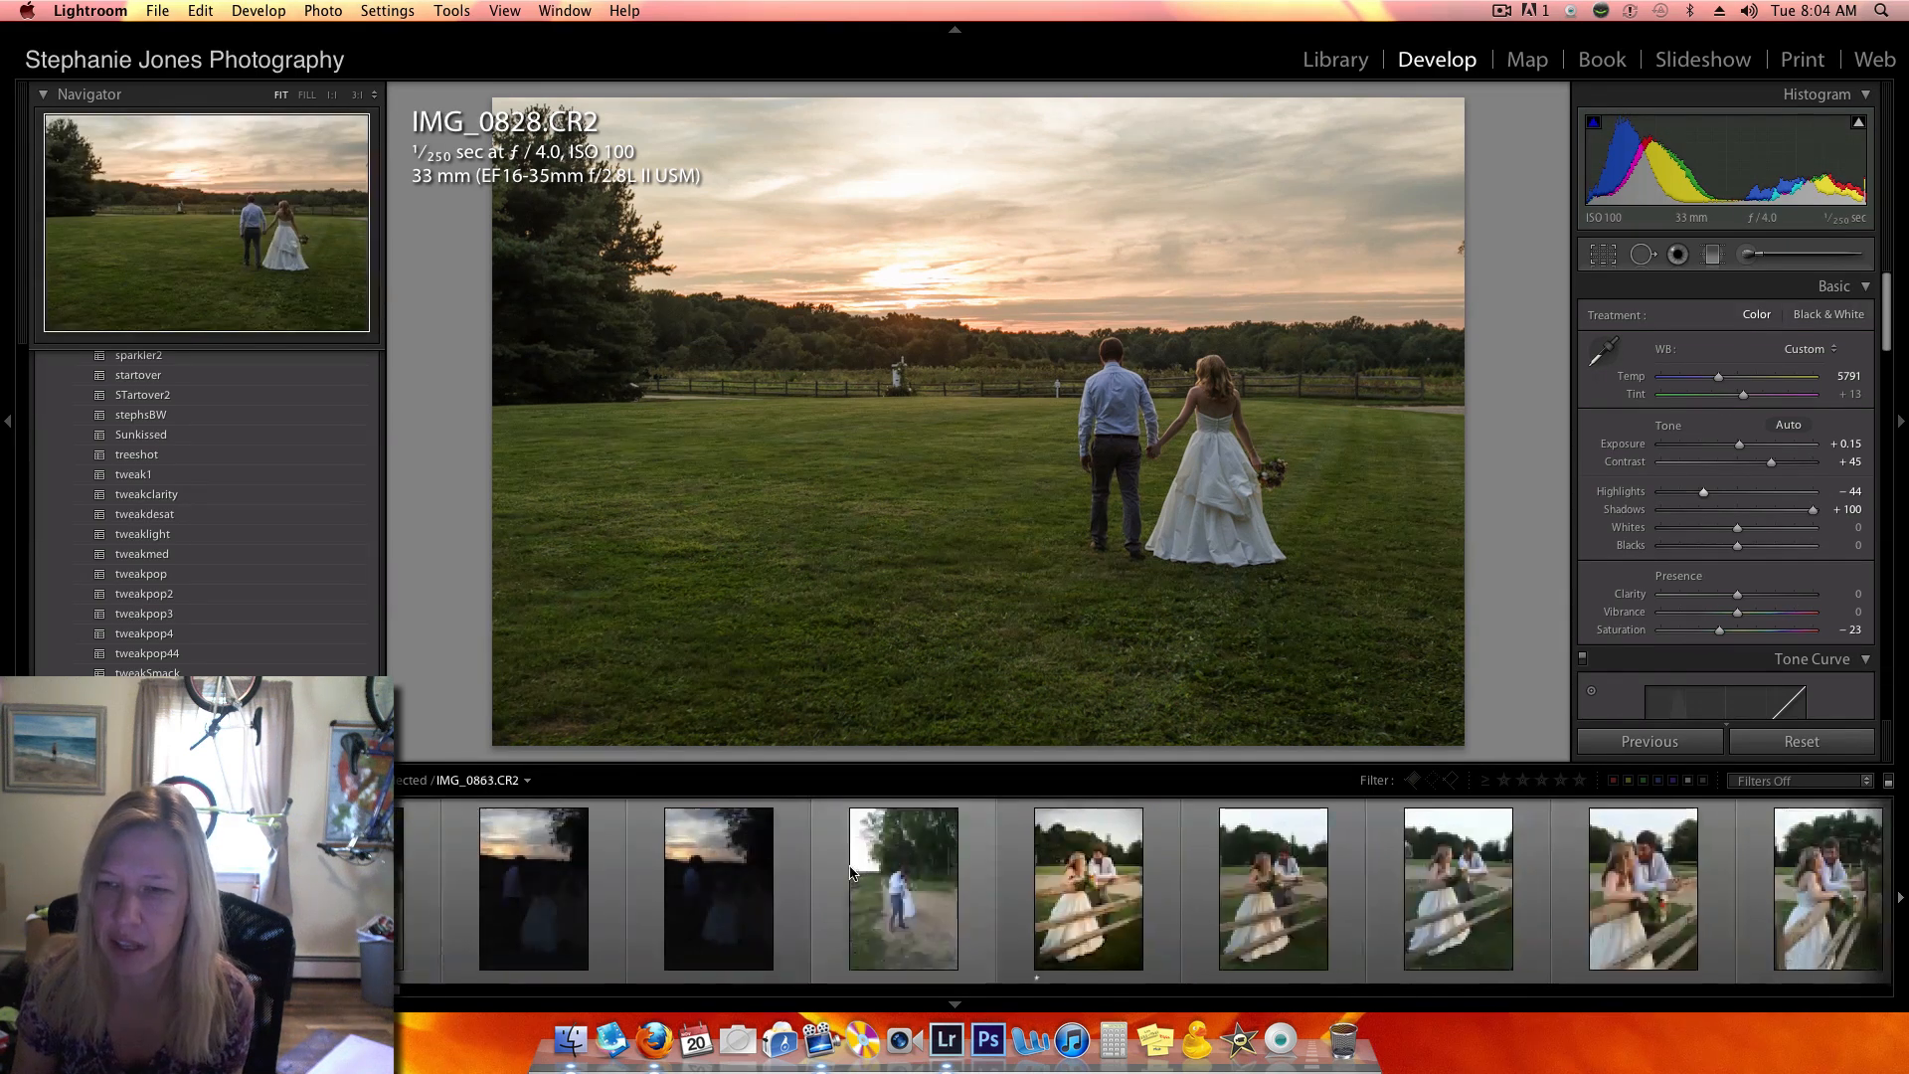
scroll(850, 873, "right", 8)
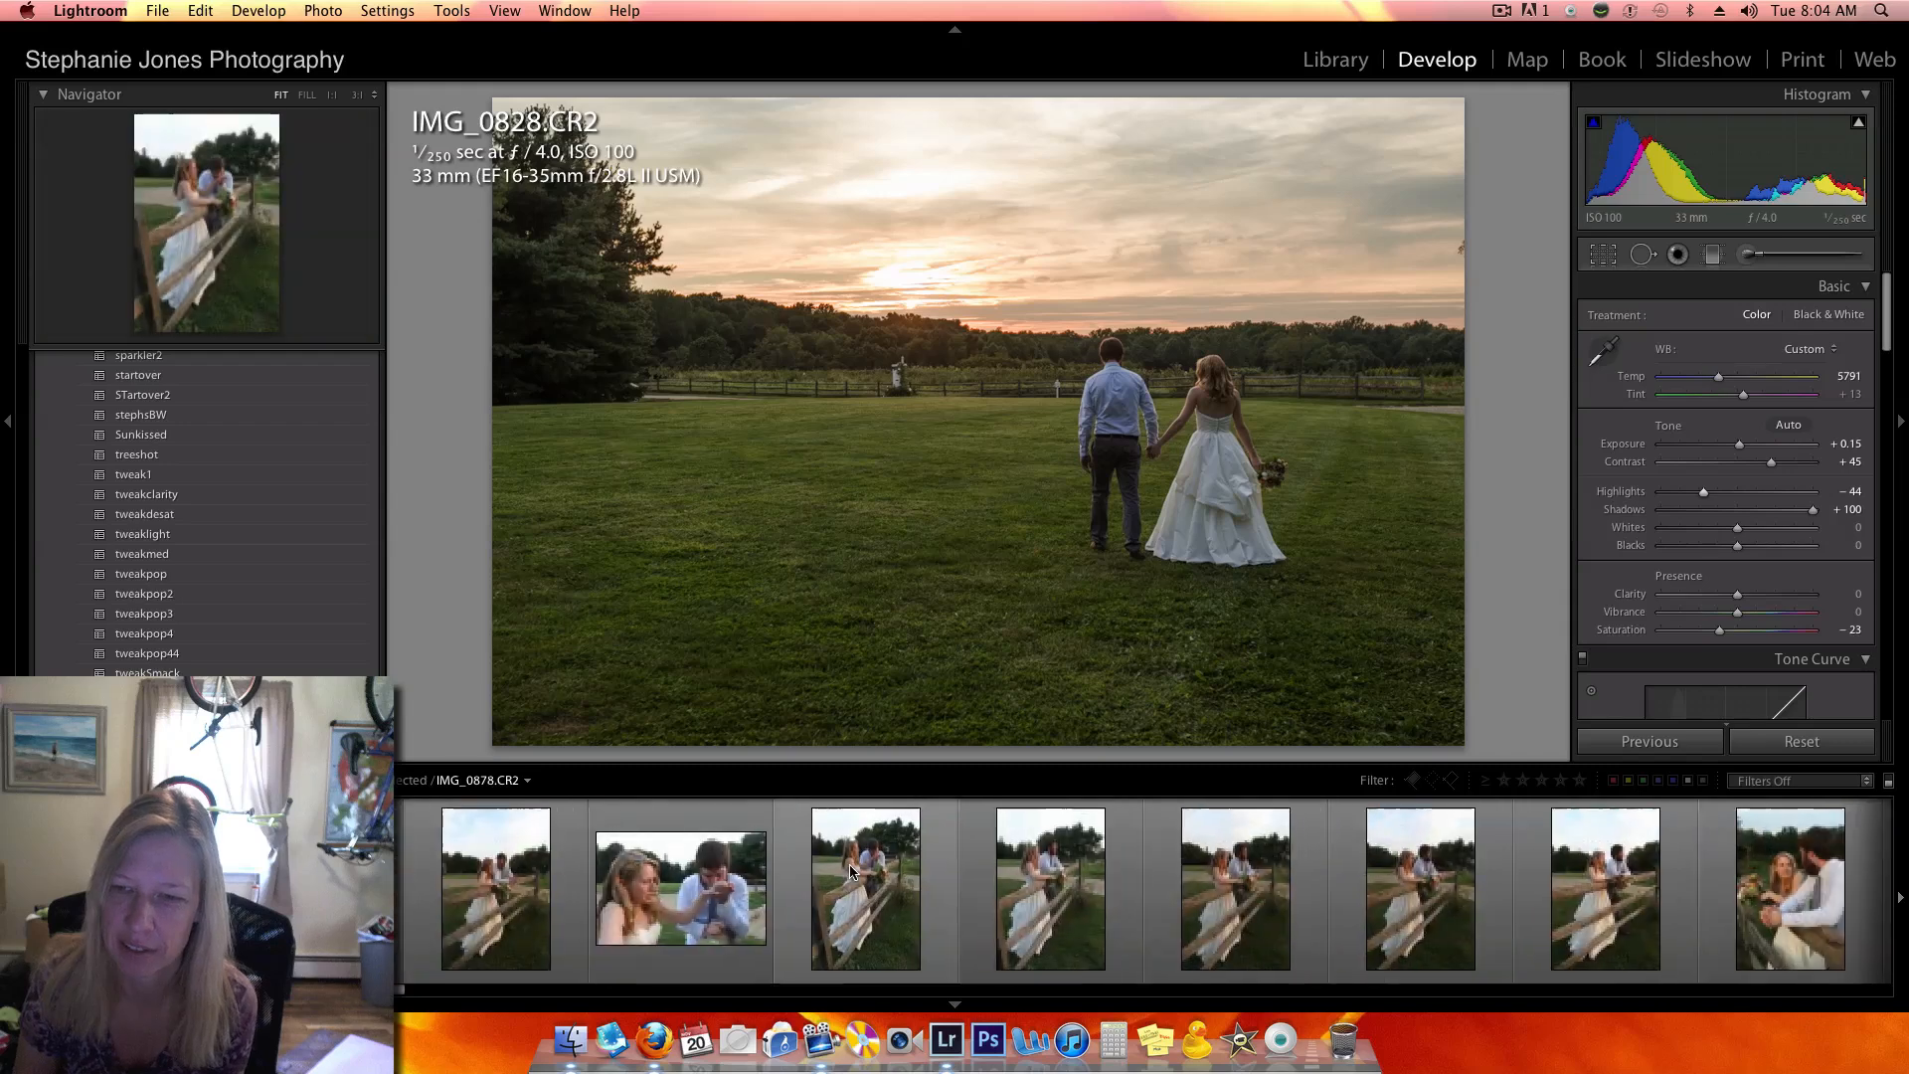
scroll(850, 873, "right", 8)
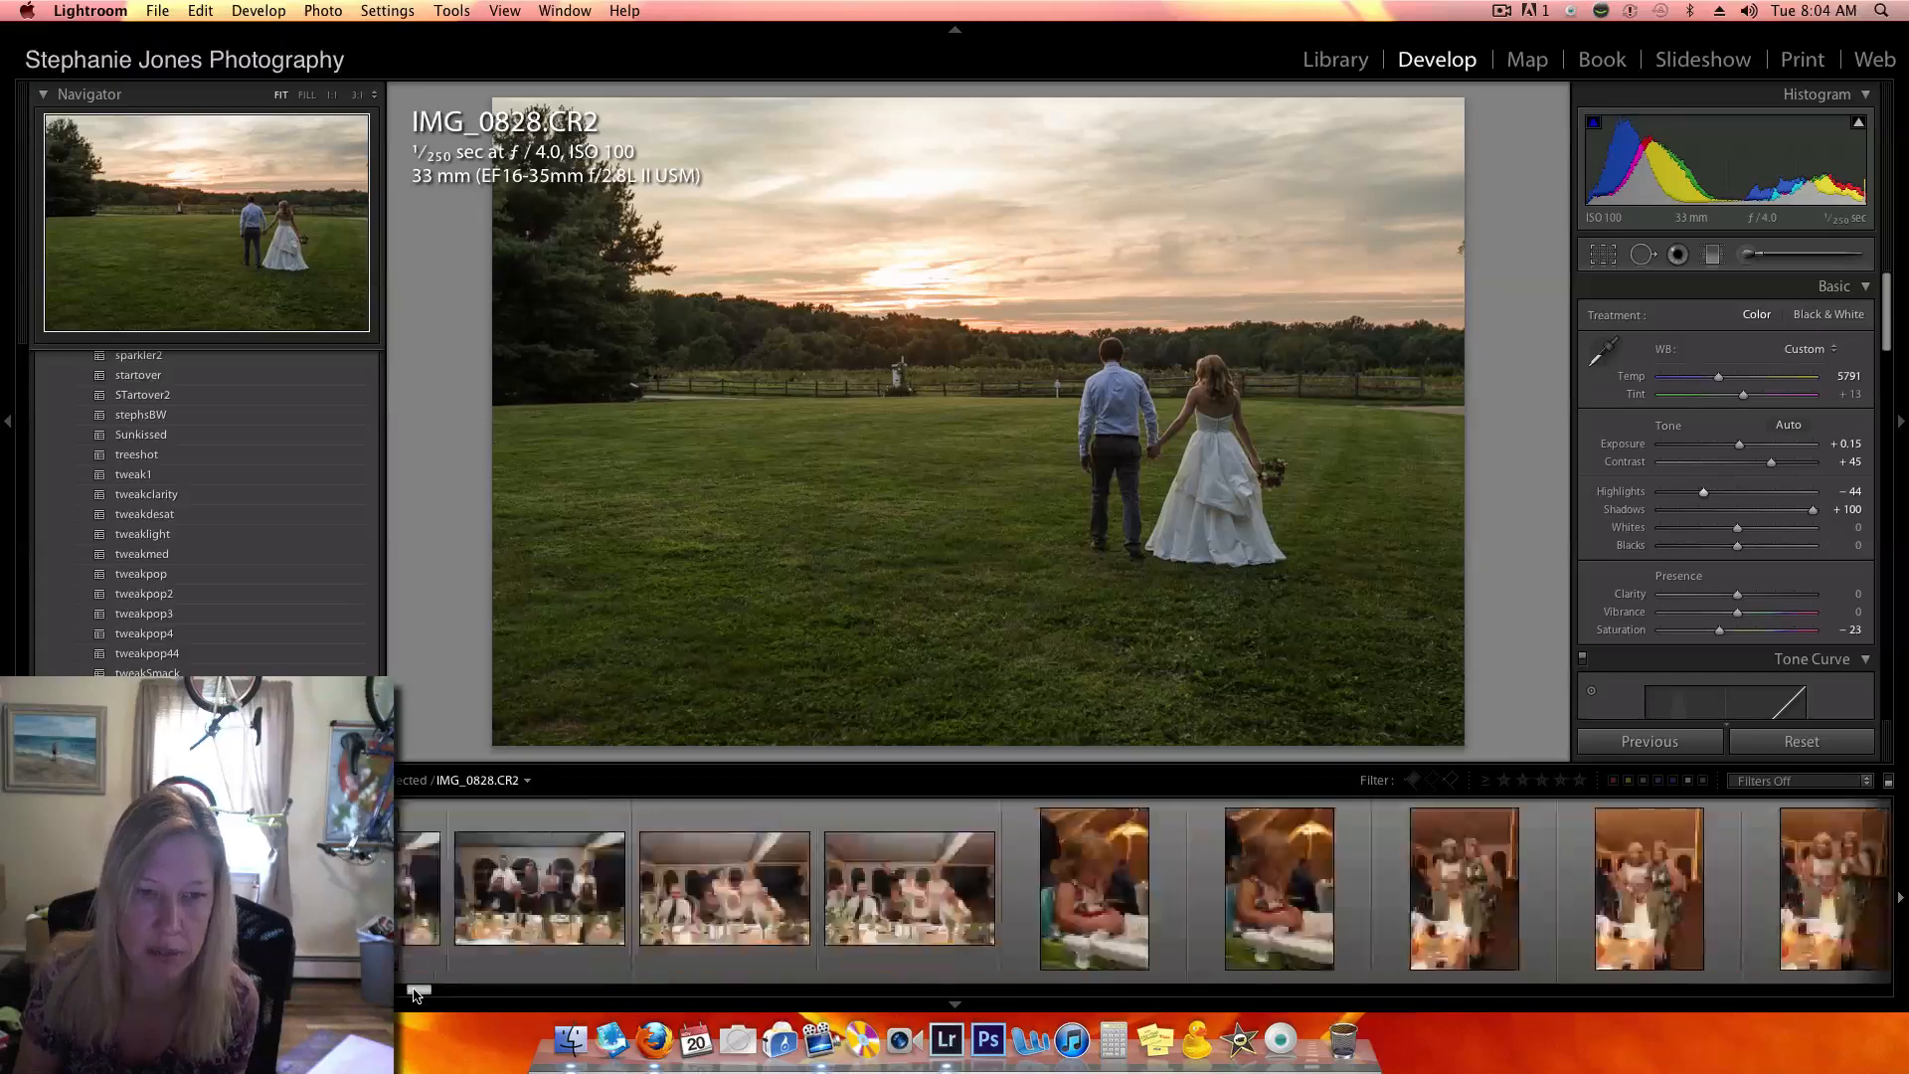
scroll(467, 915, "left", 3)
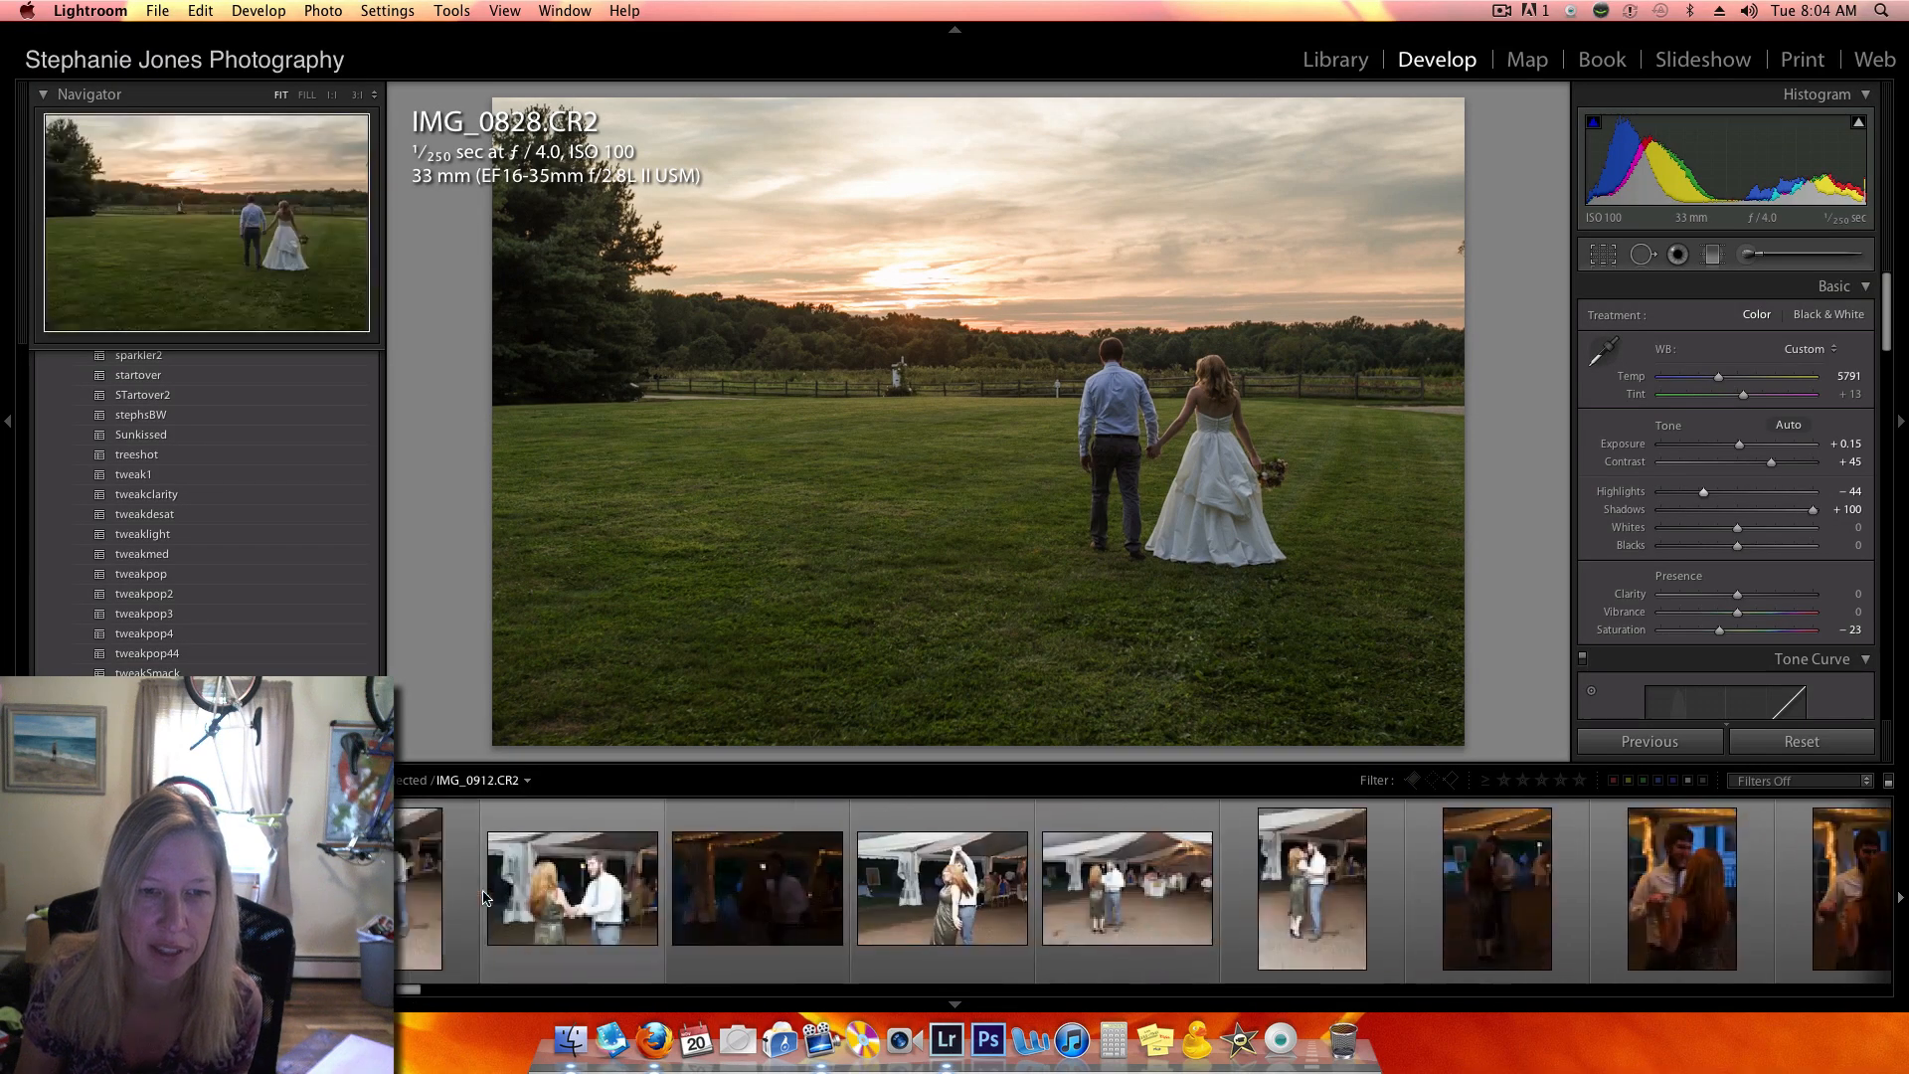
- Go back to the earlier outdoor group portraits and open IMG_0554.CR2, showing the bridal couple with three guests
scroll(484, 877, "up", 5)
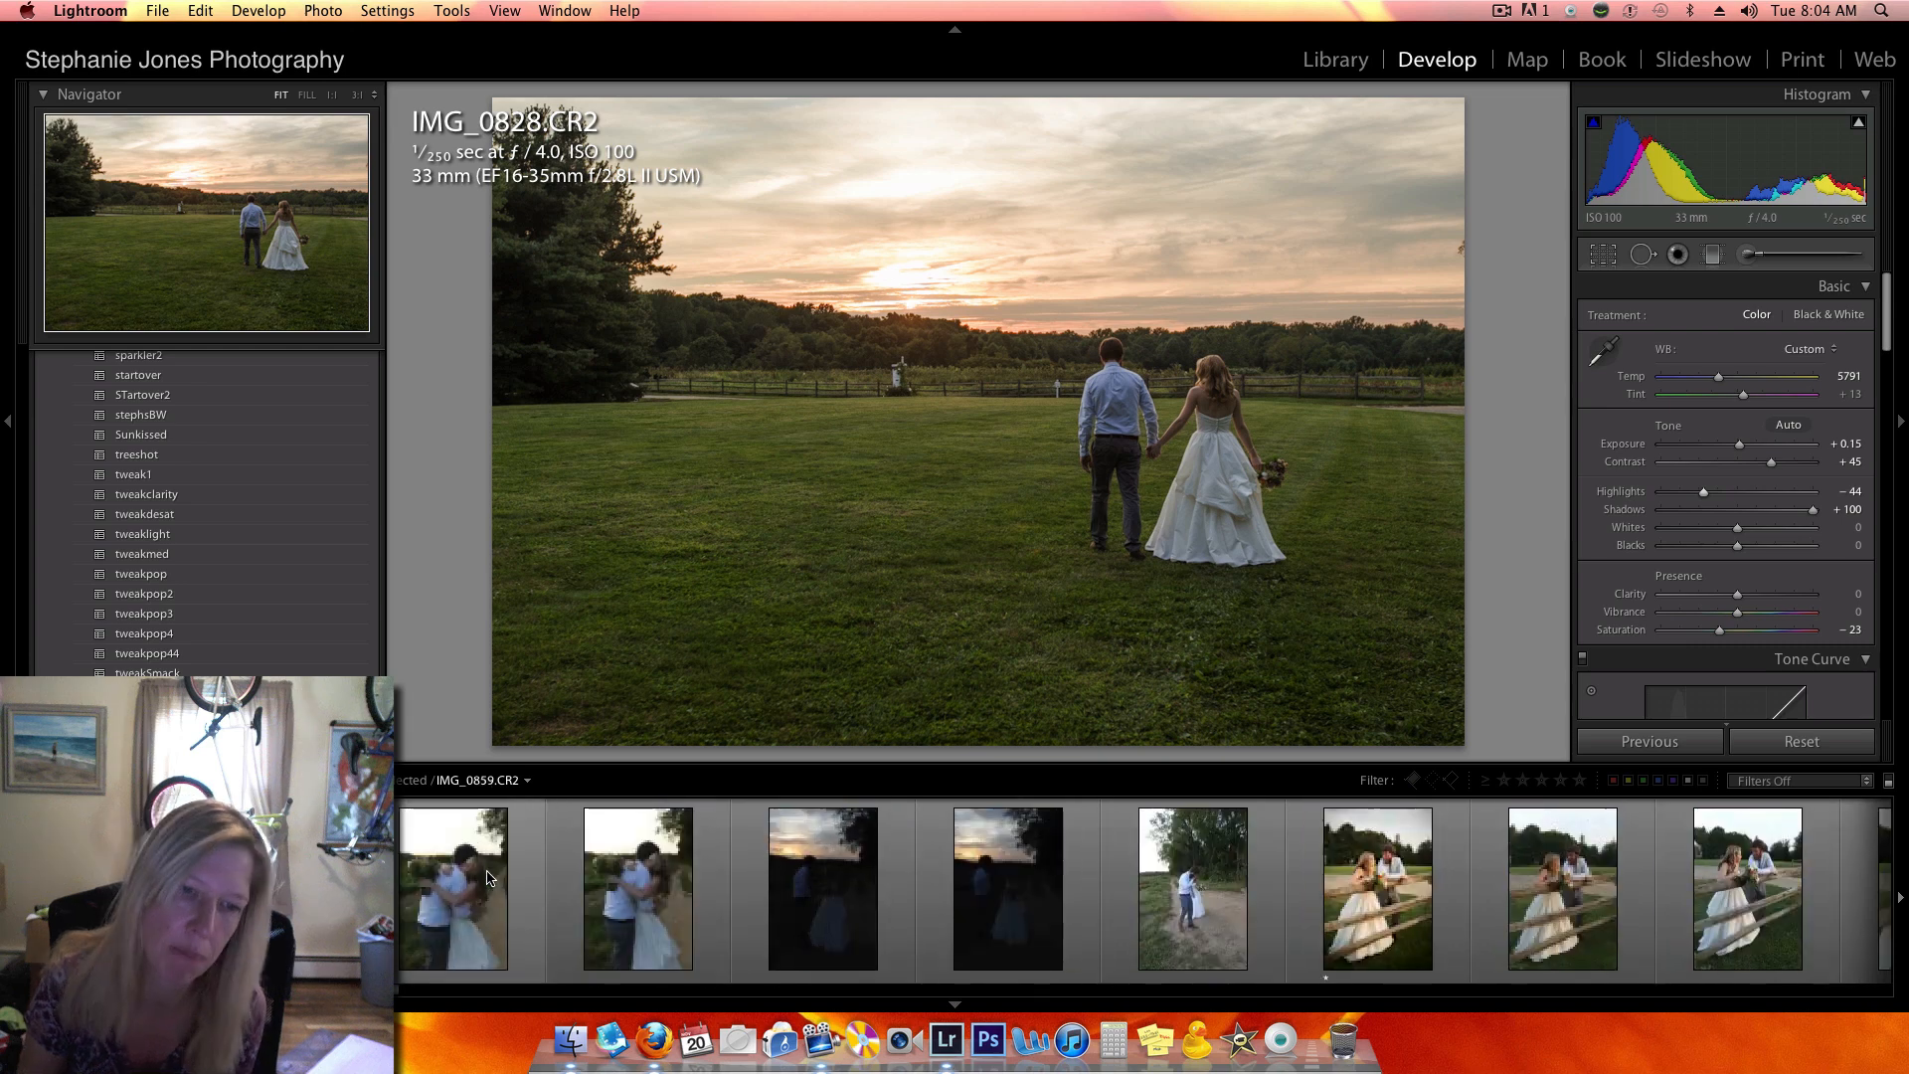
scroll(487, 877, "up", 8)
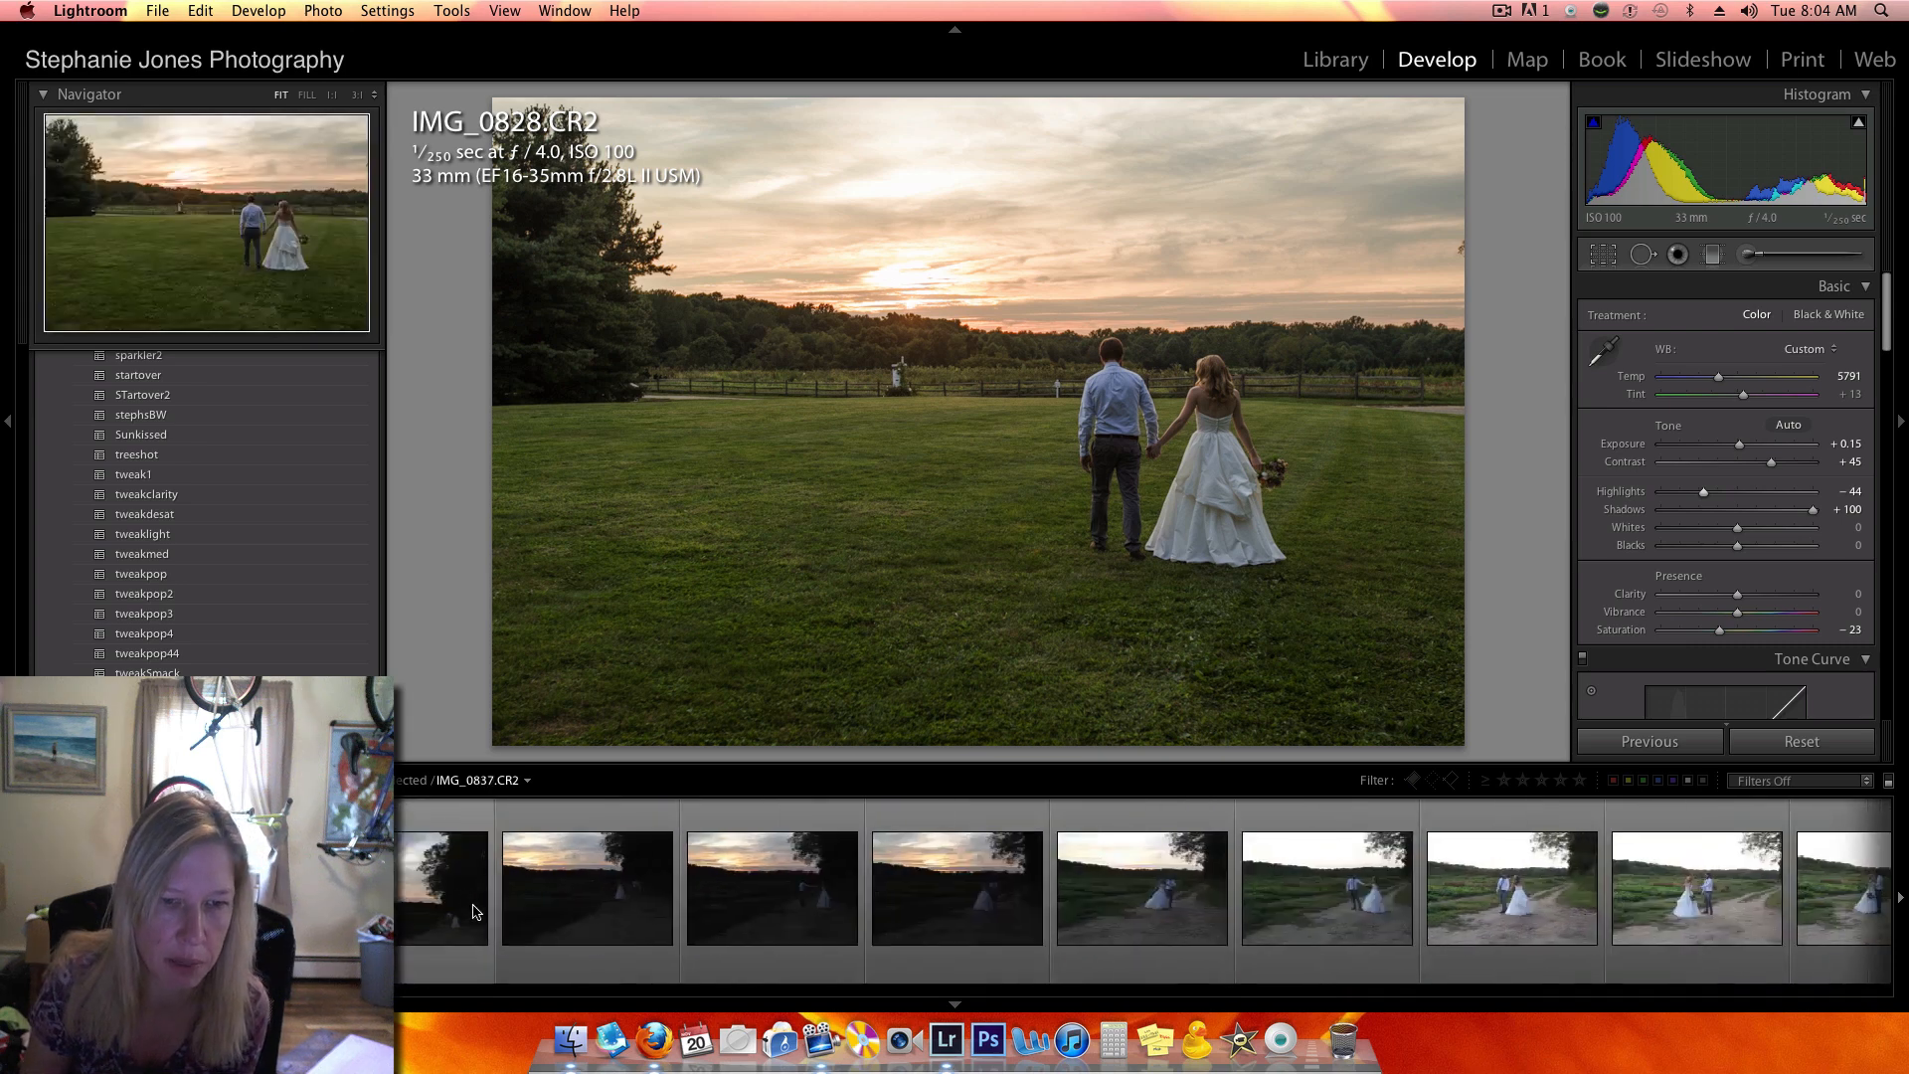
scroll(481, 899, "up", 3)
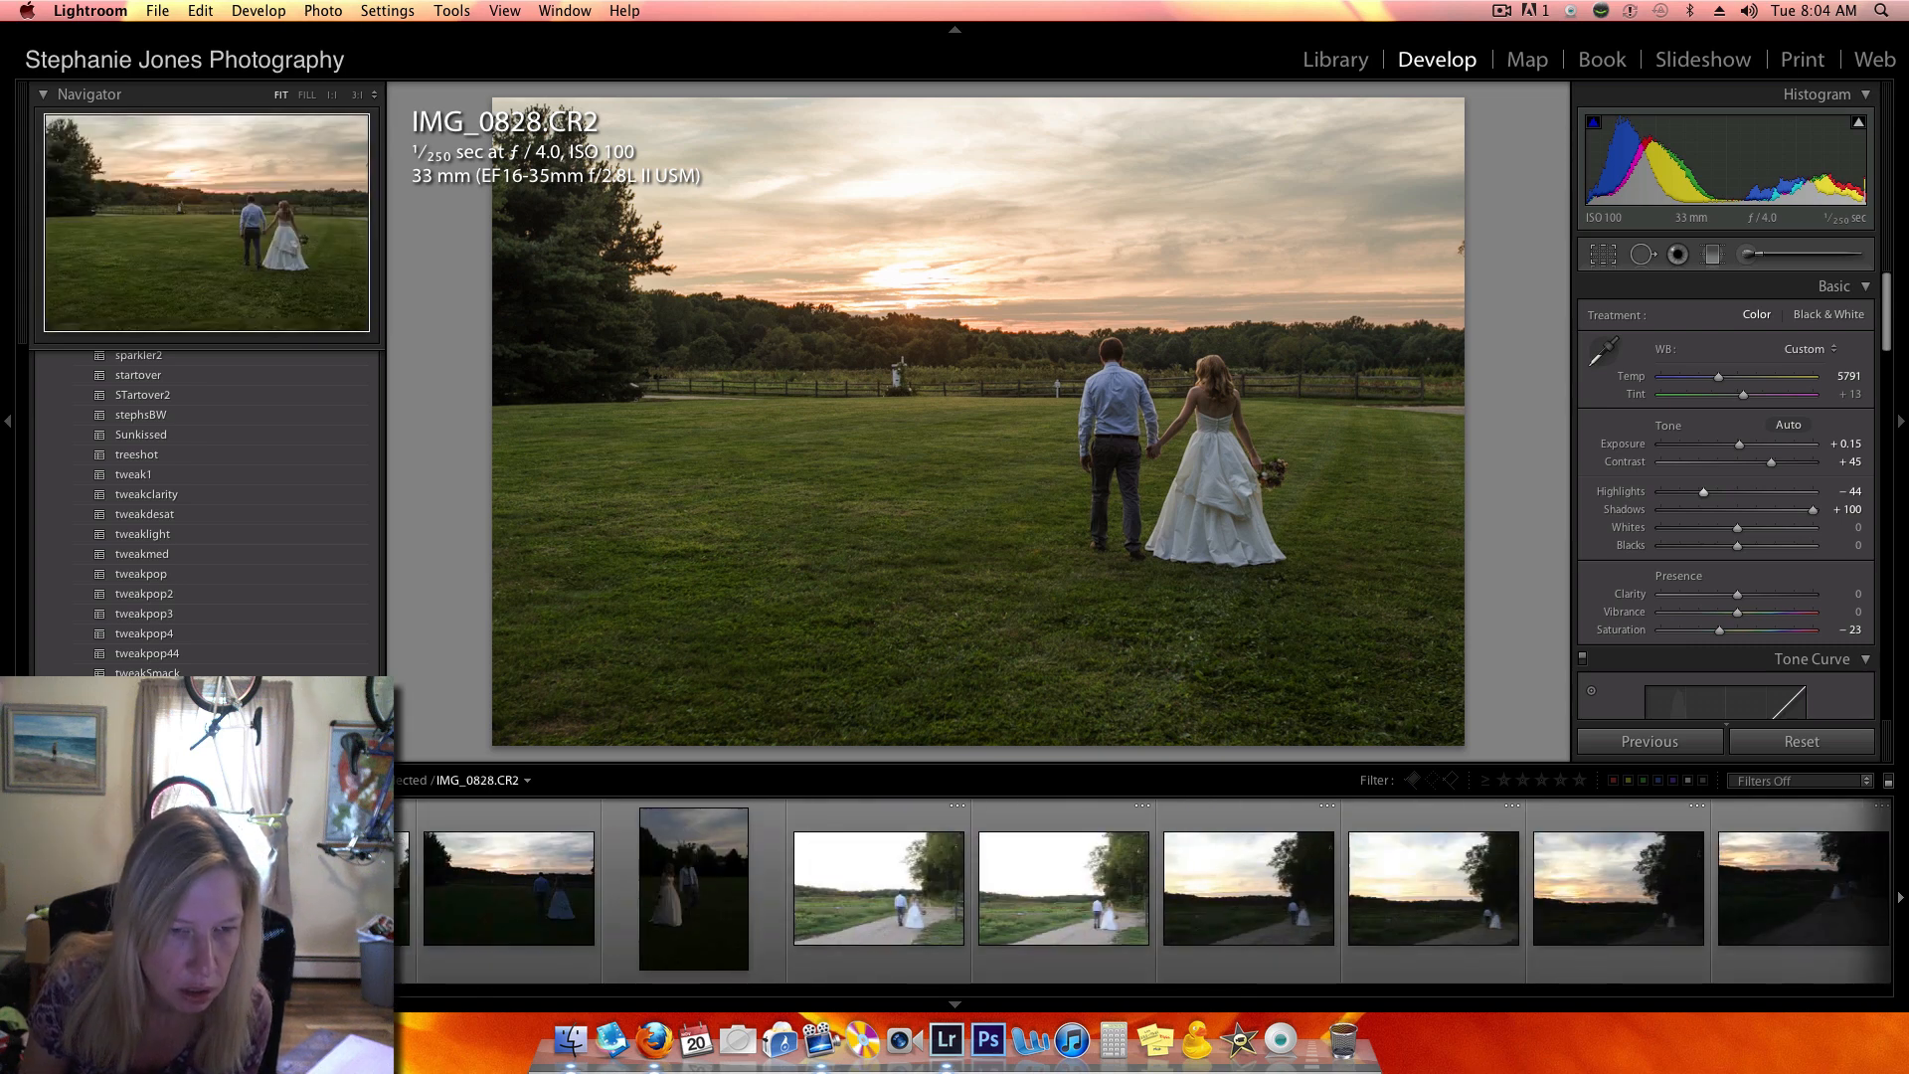
scroll(484, 877, "up", 10)
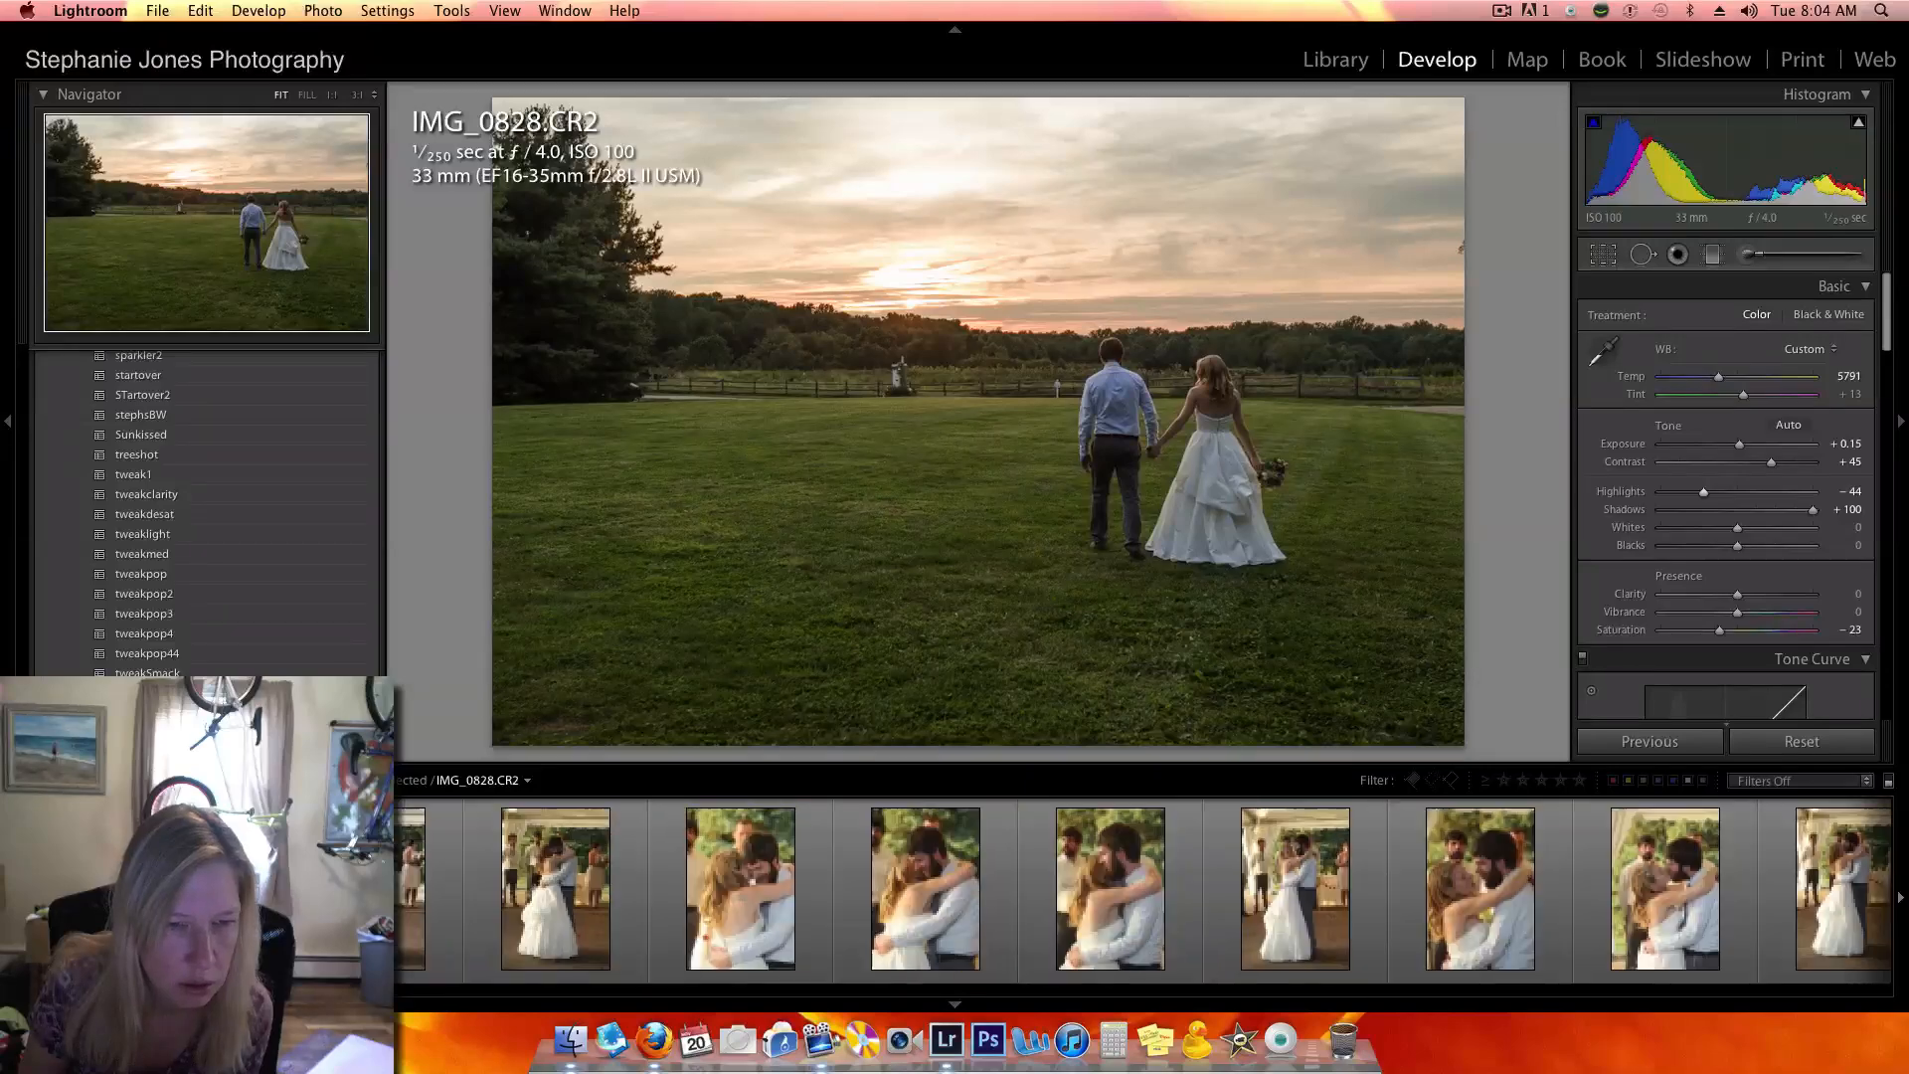
scroll(1144, 889, "up", 12)
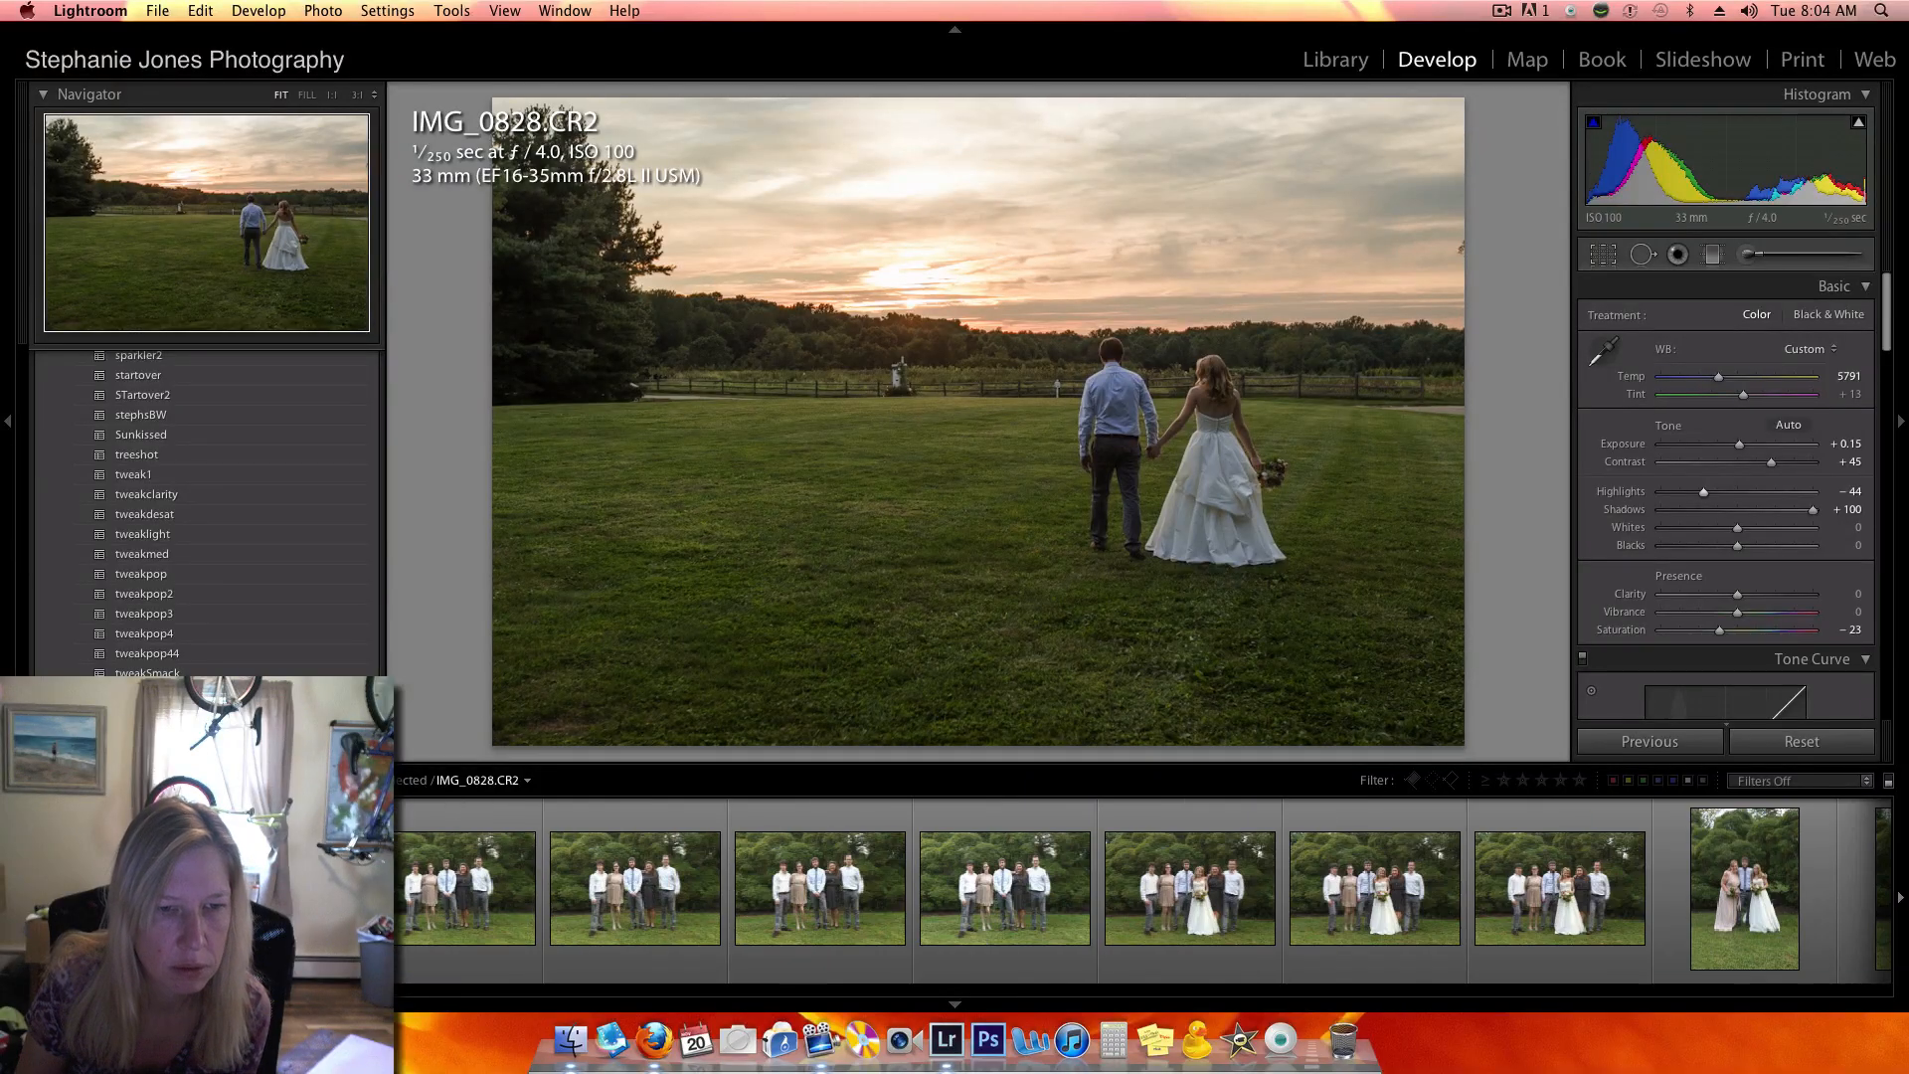
scroll(554, 879, "up", 5)
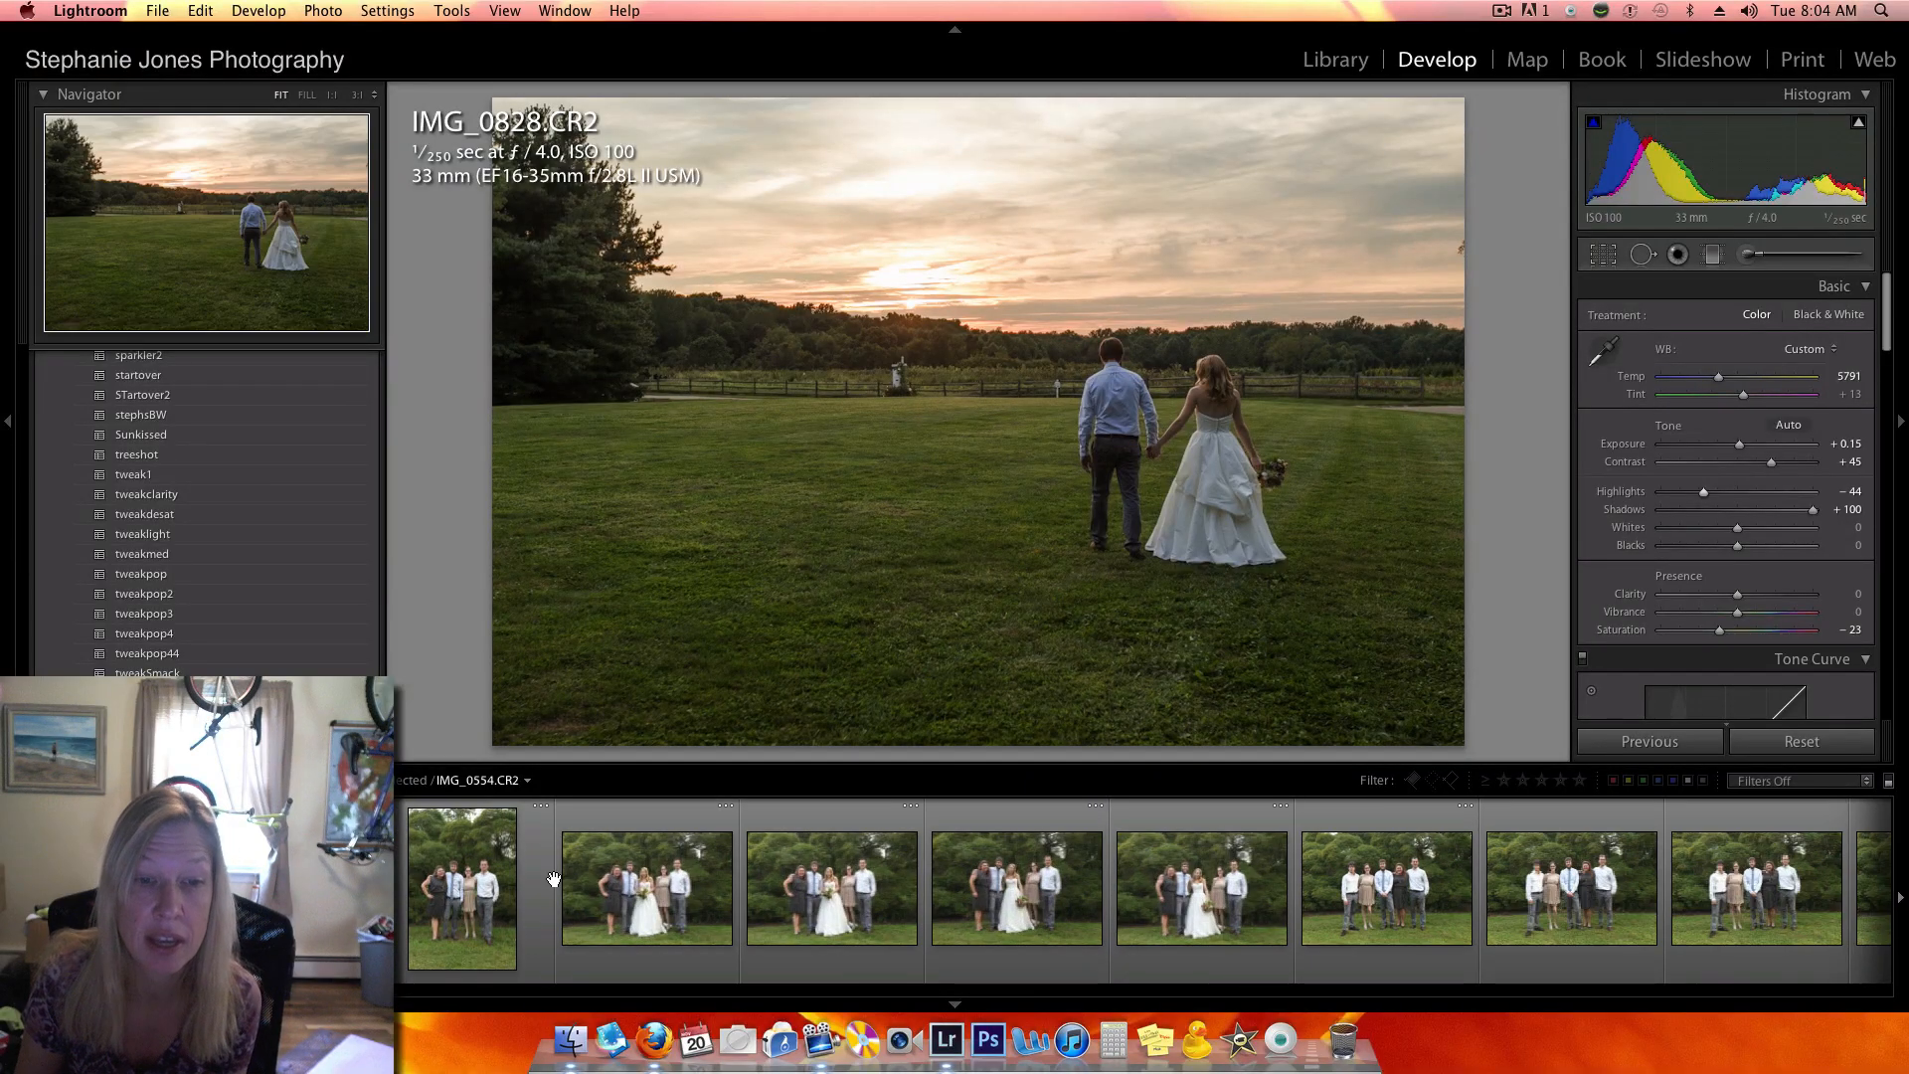
left_click(567, 885)
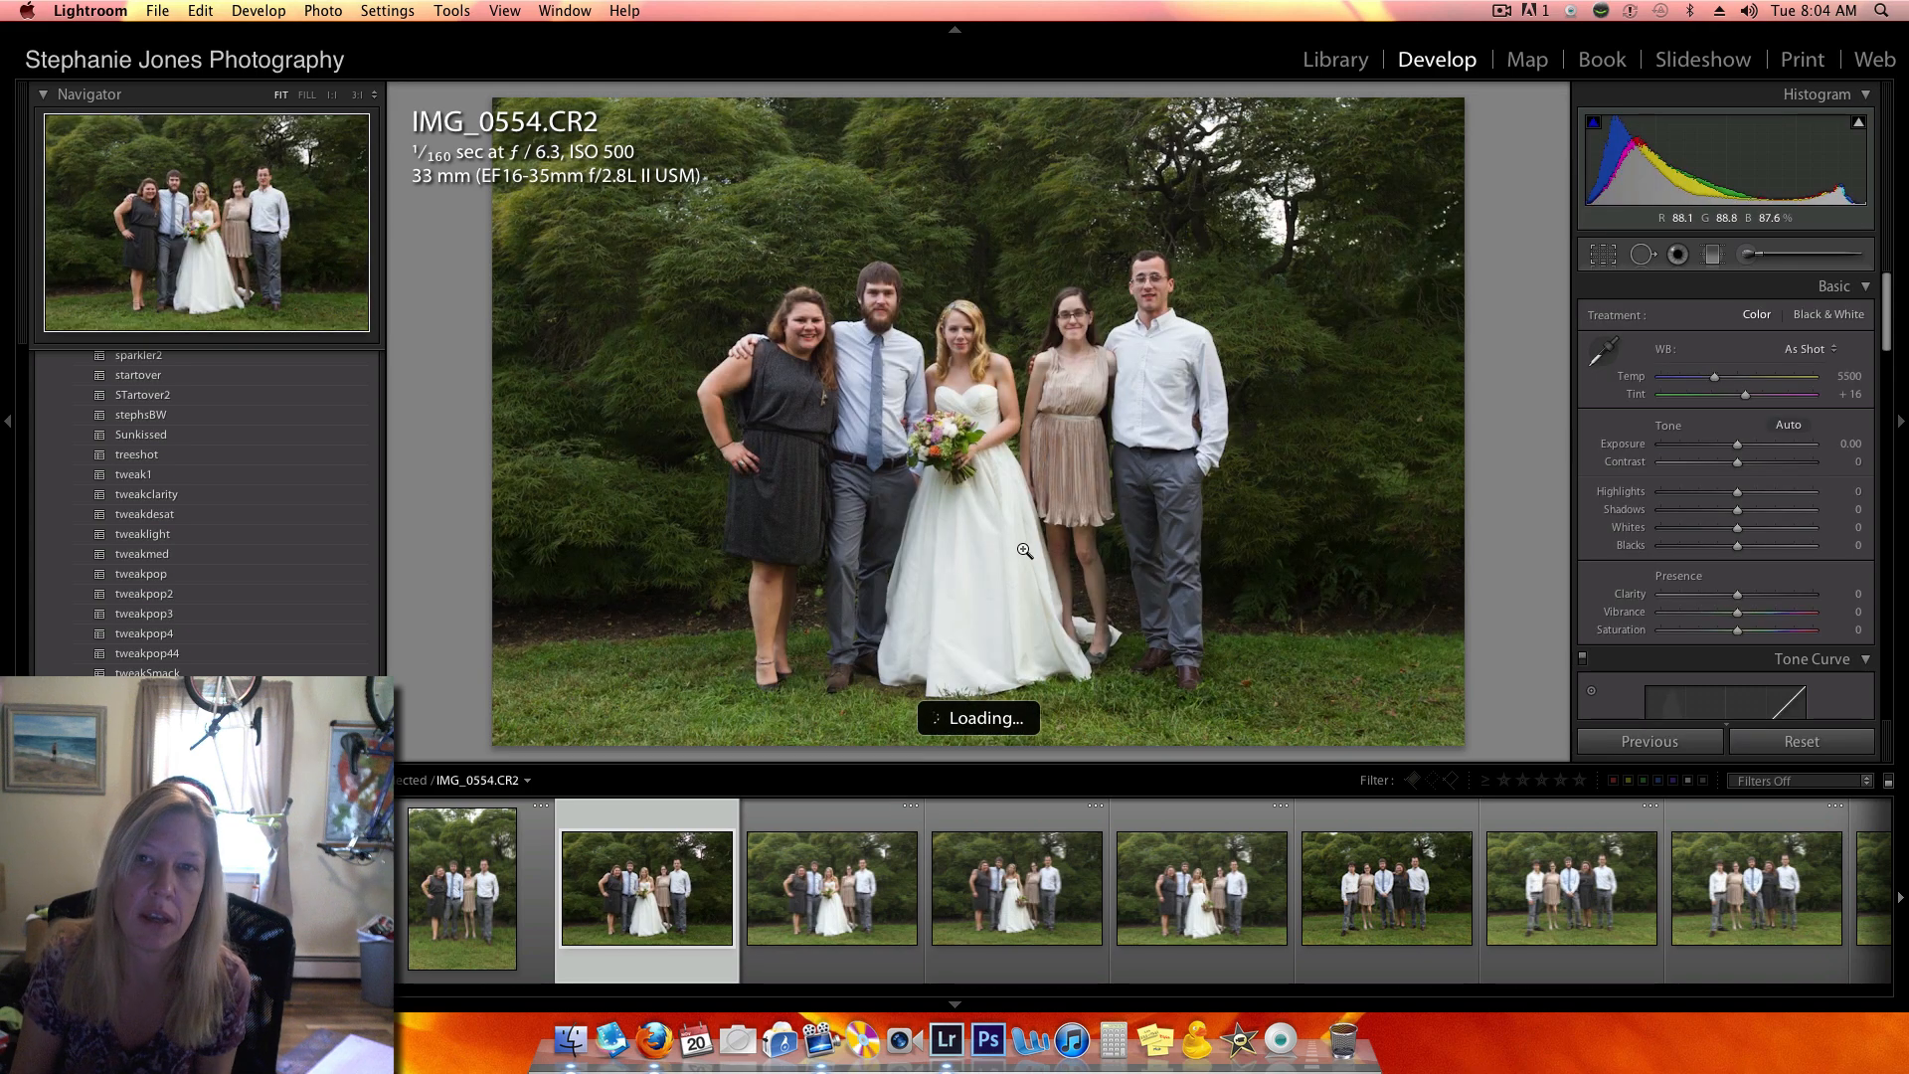
- Find the fisheye photos of the couple under the twisted tree and open the dipping kiss shot, IMG_0519.CR2
scroll(872, 916, "down", 5)
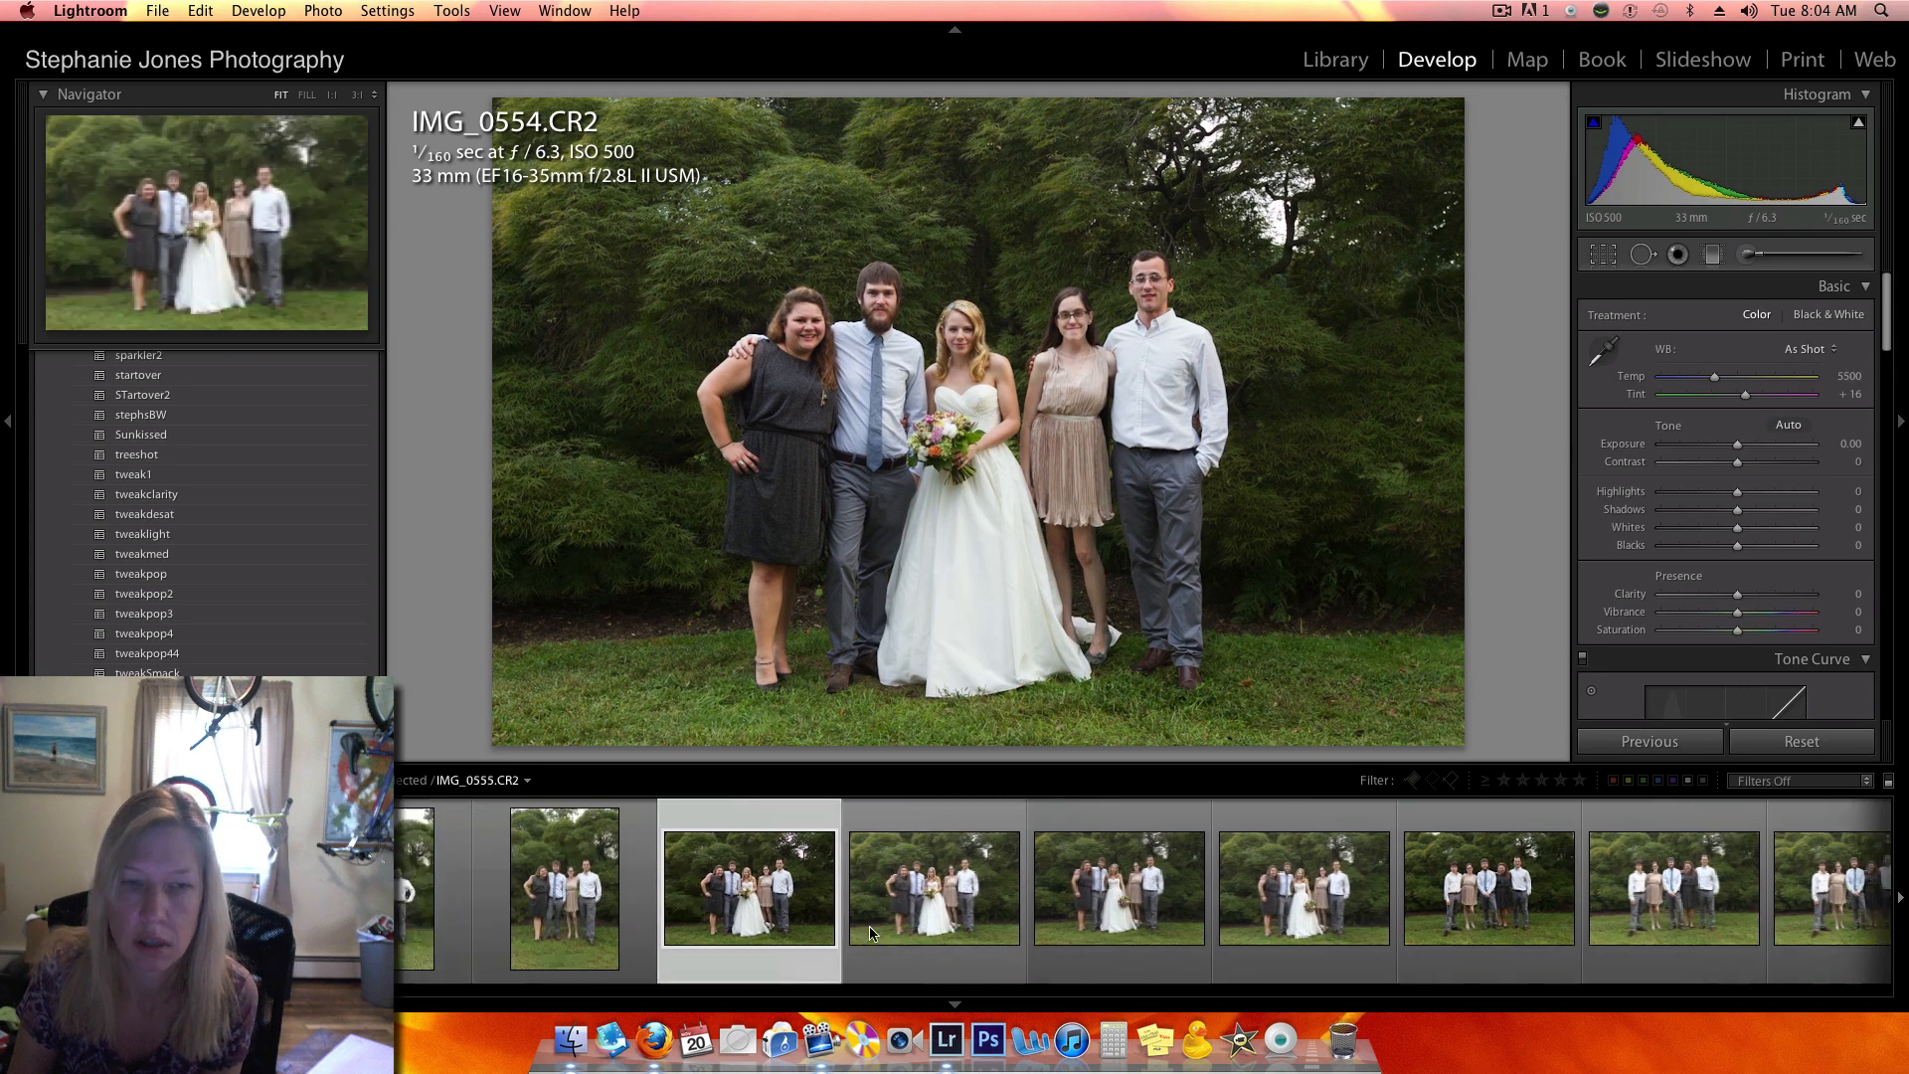
scroll(871, 916, "down", 10)
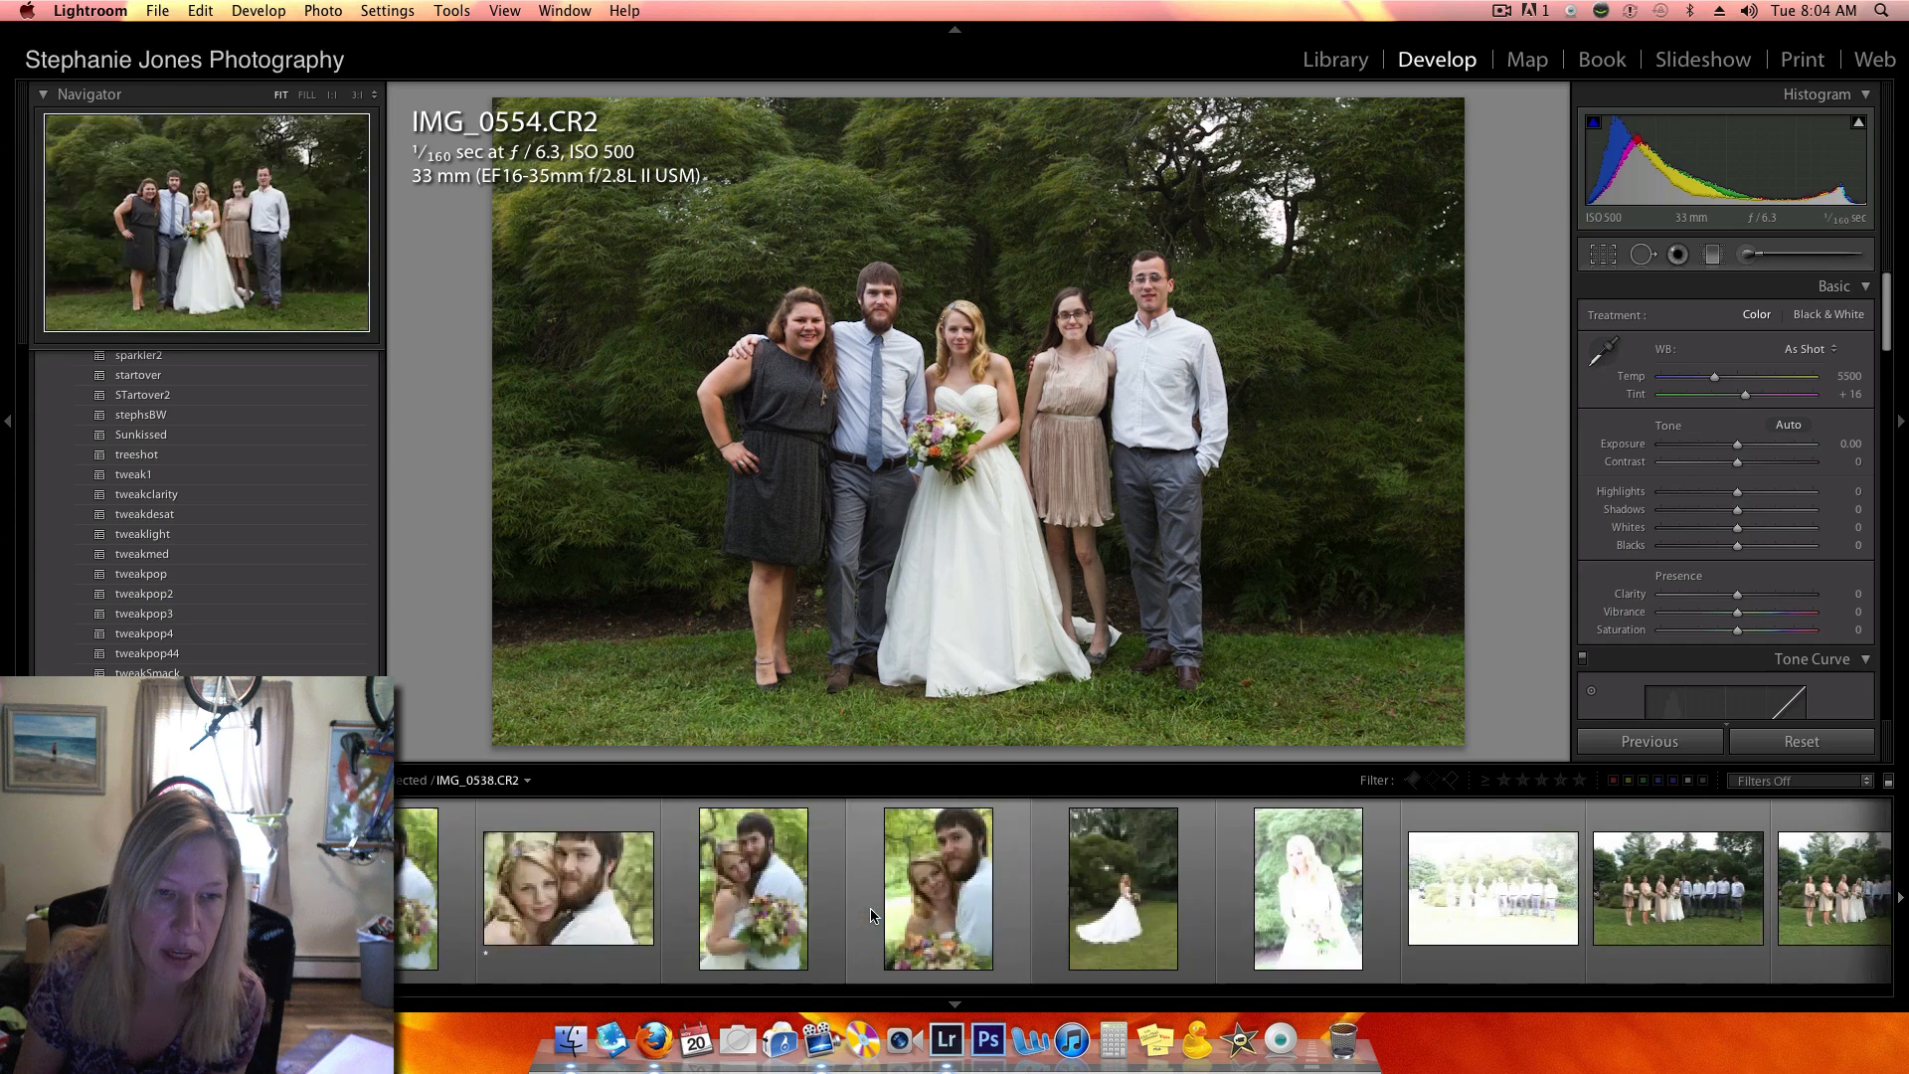
scroll(871, 907, "down", 8)
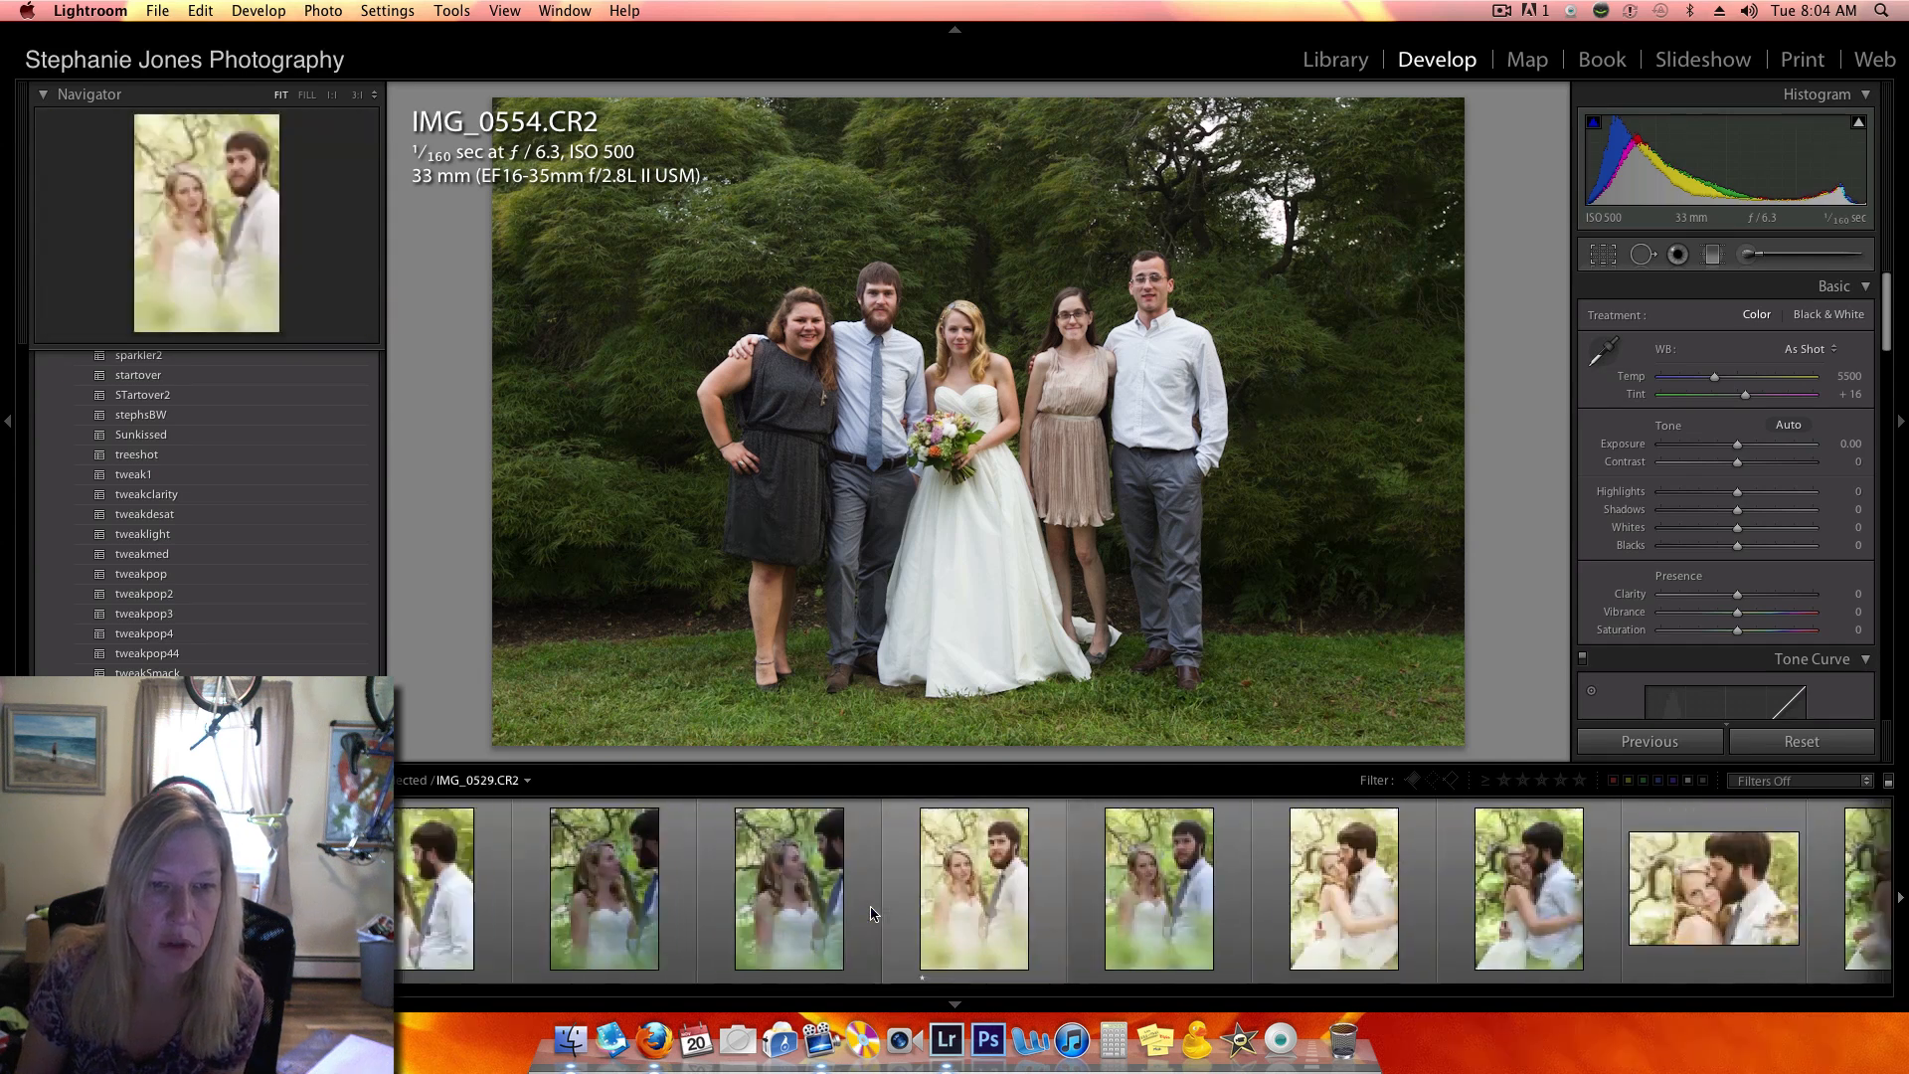
scroll(875, 902, "down", 6)
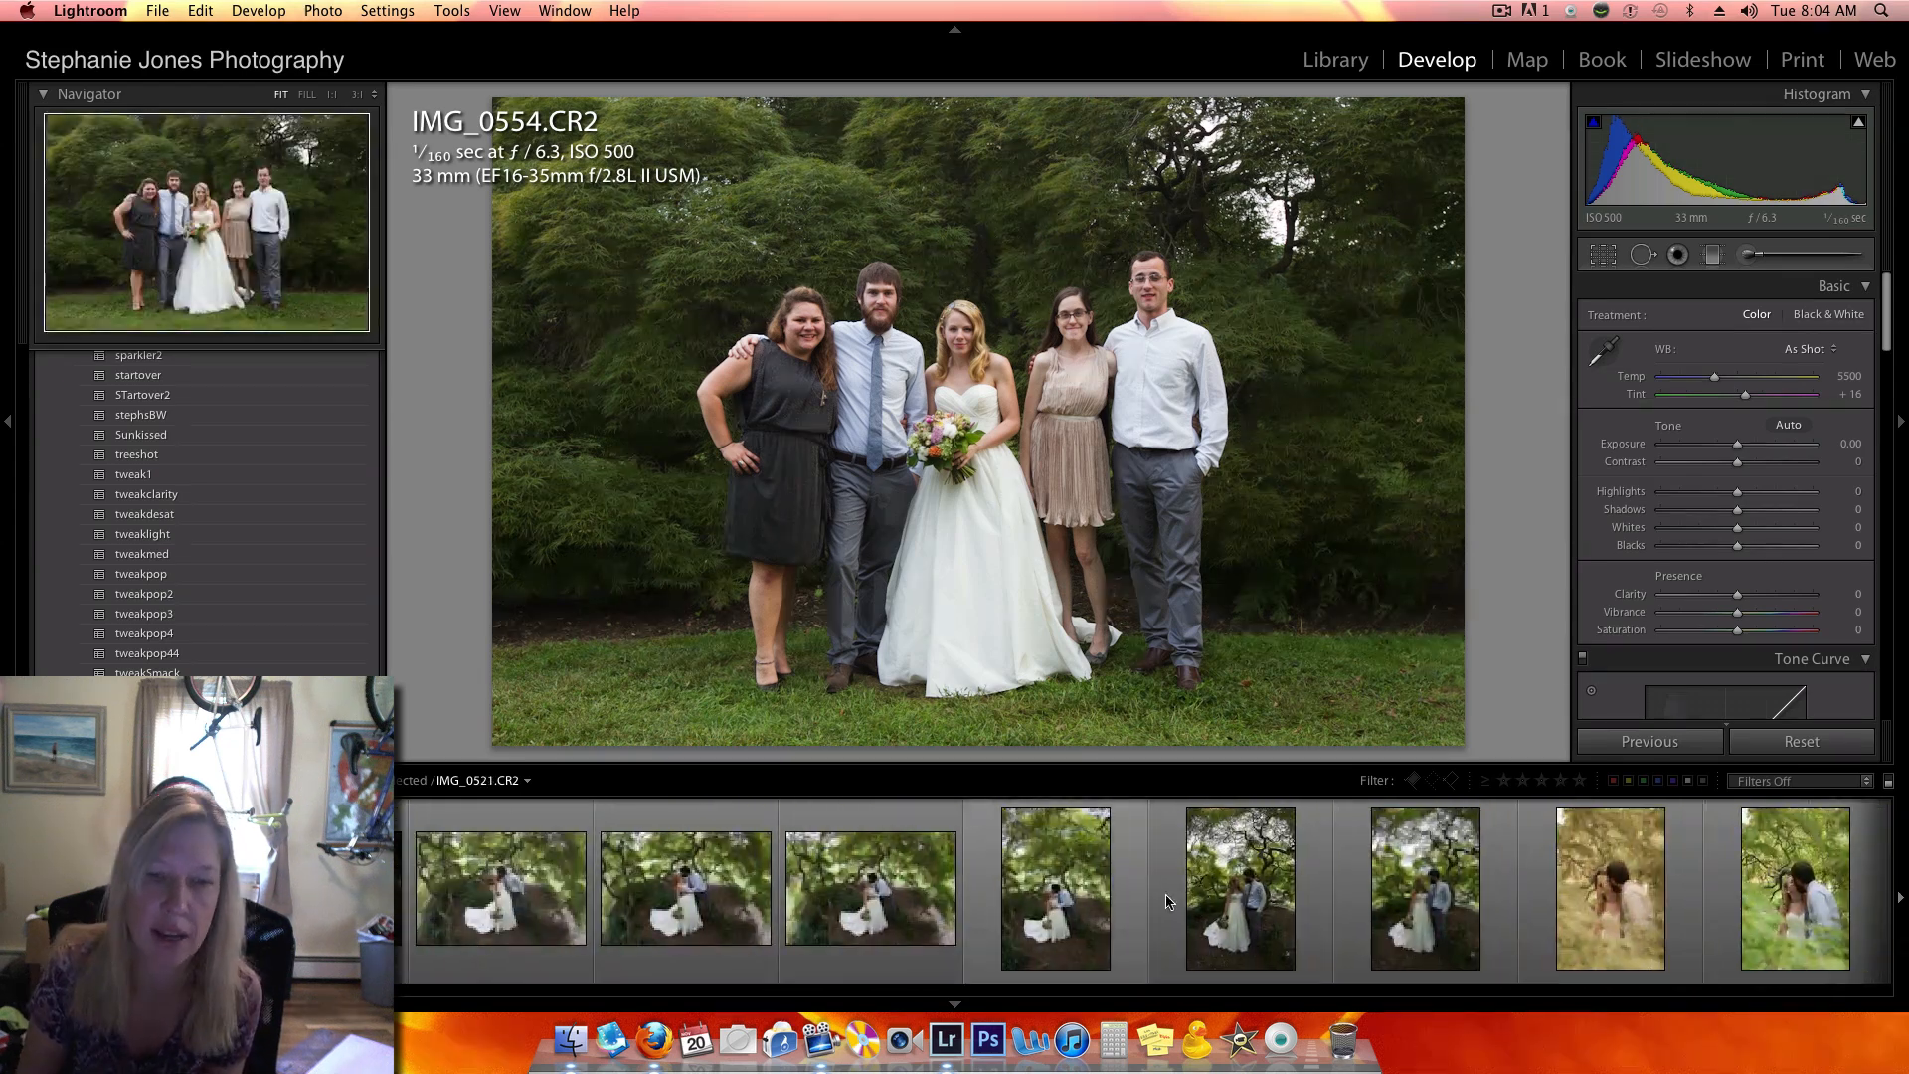
left_click(791, 956)
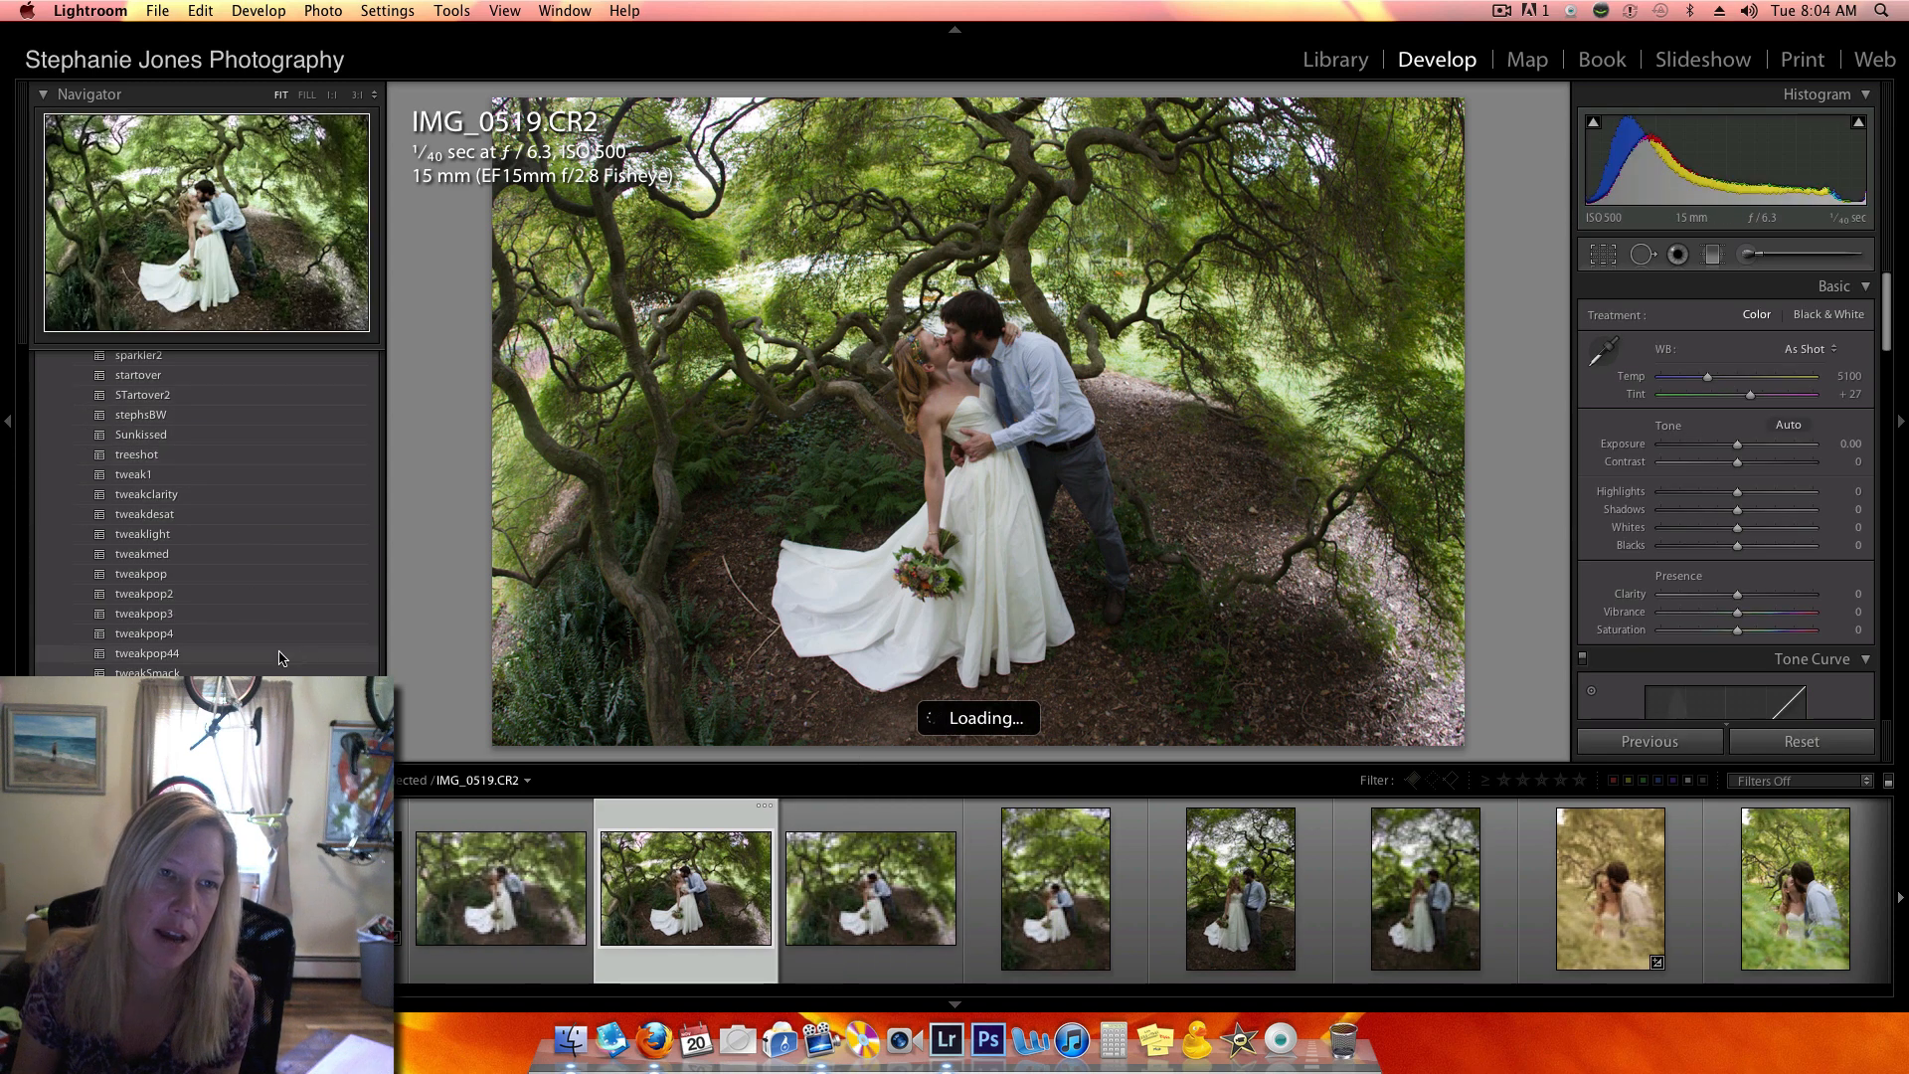
- Apply the treeshot preset to IMG_0519.CR2 and set its tint to +38
scroll(247, 468, "down", 6)
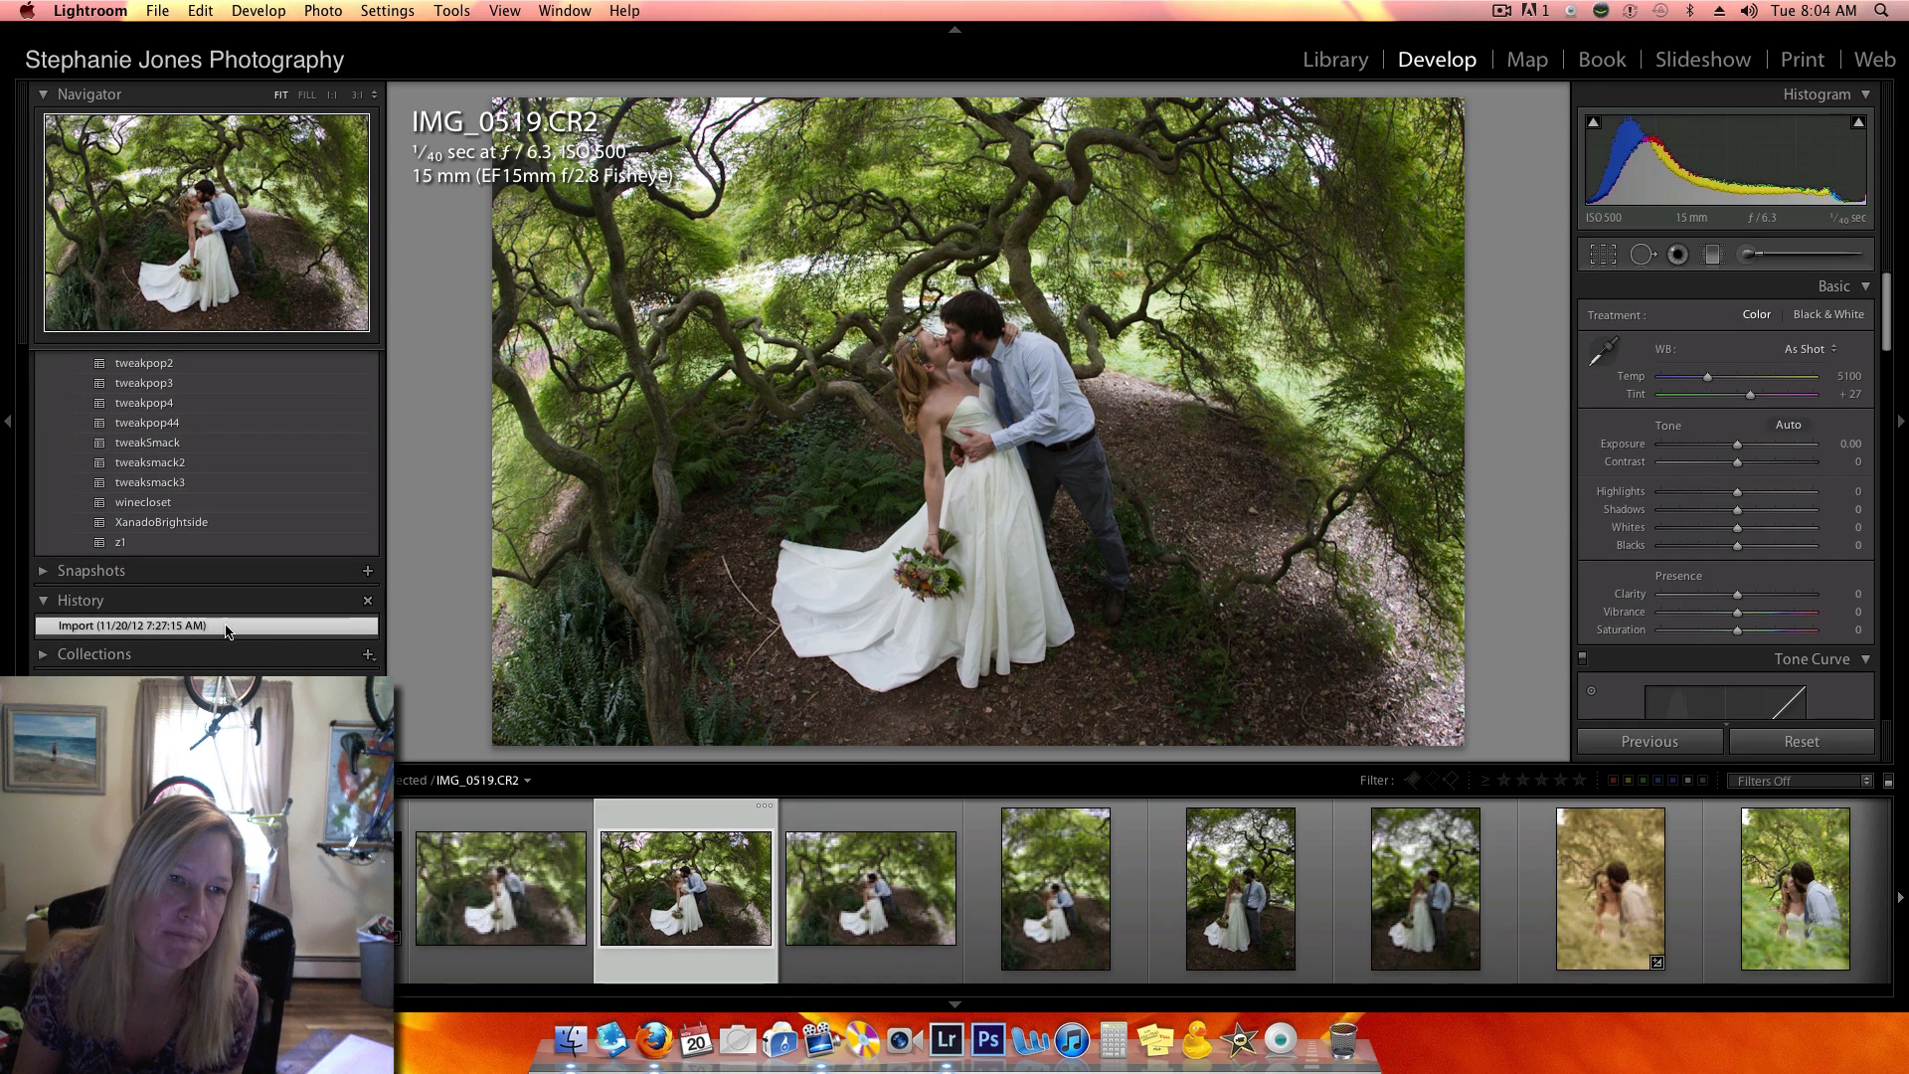
scroll(244, 595, "up", 3)
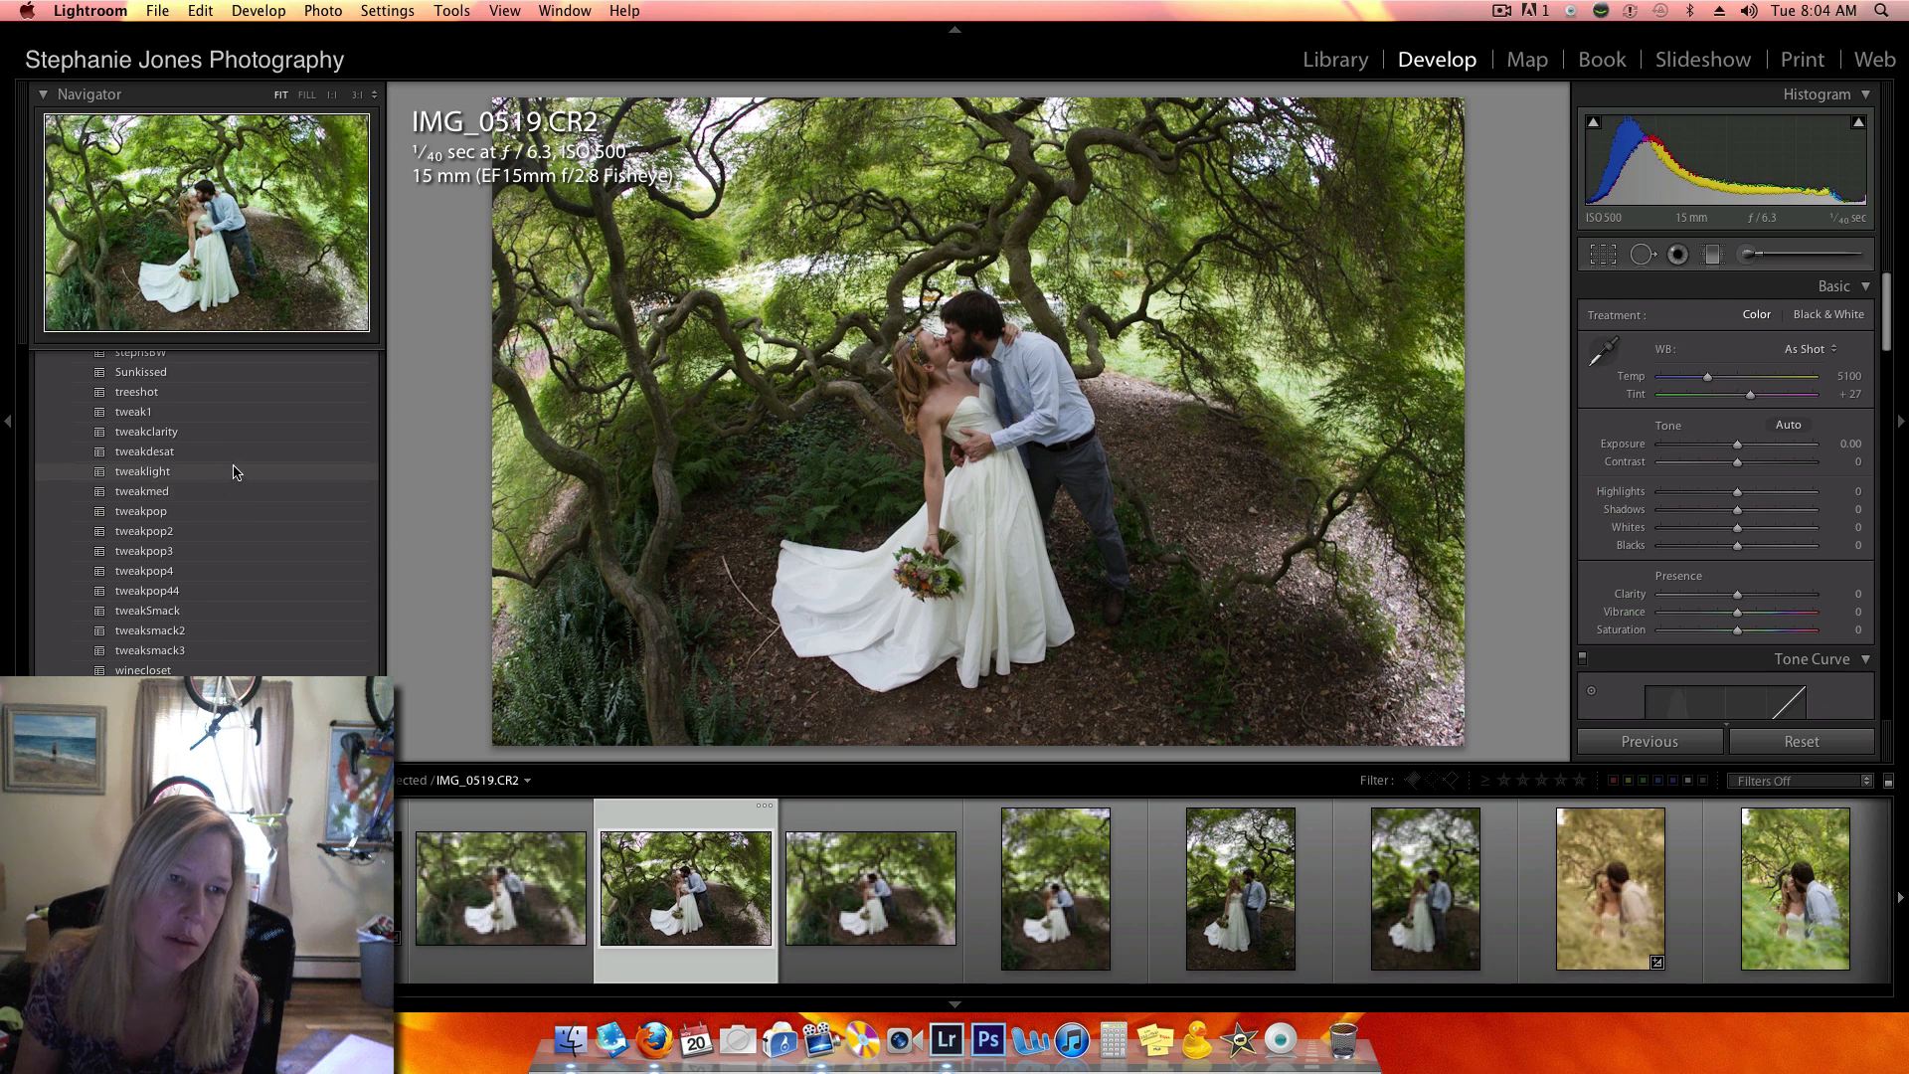
left_click(179, 395)
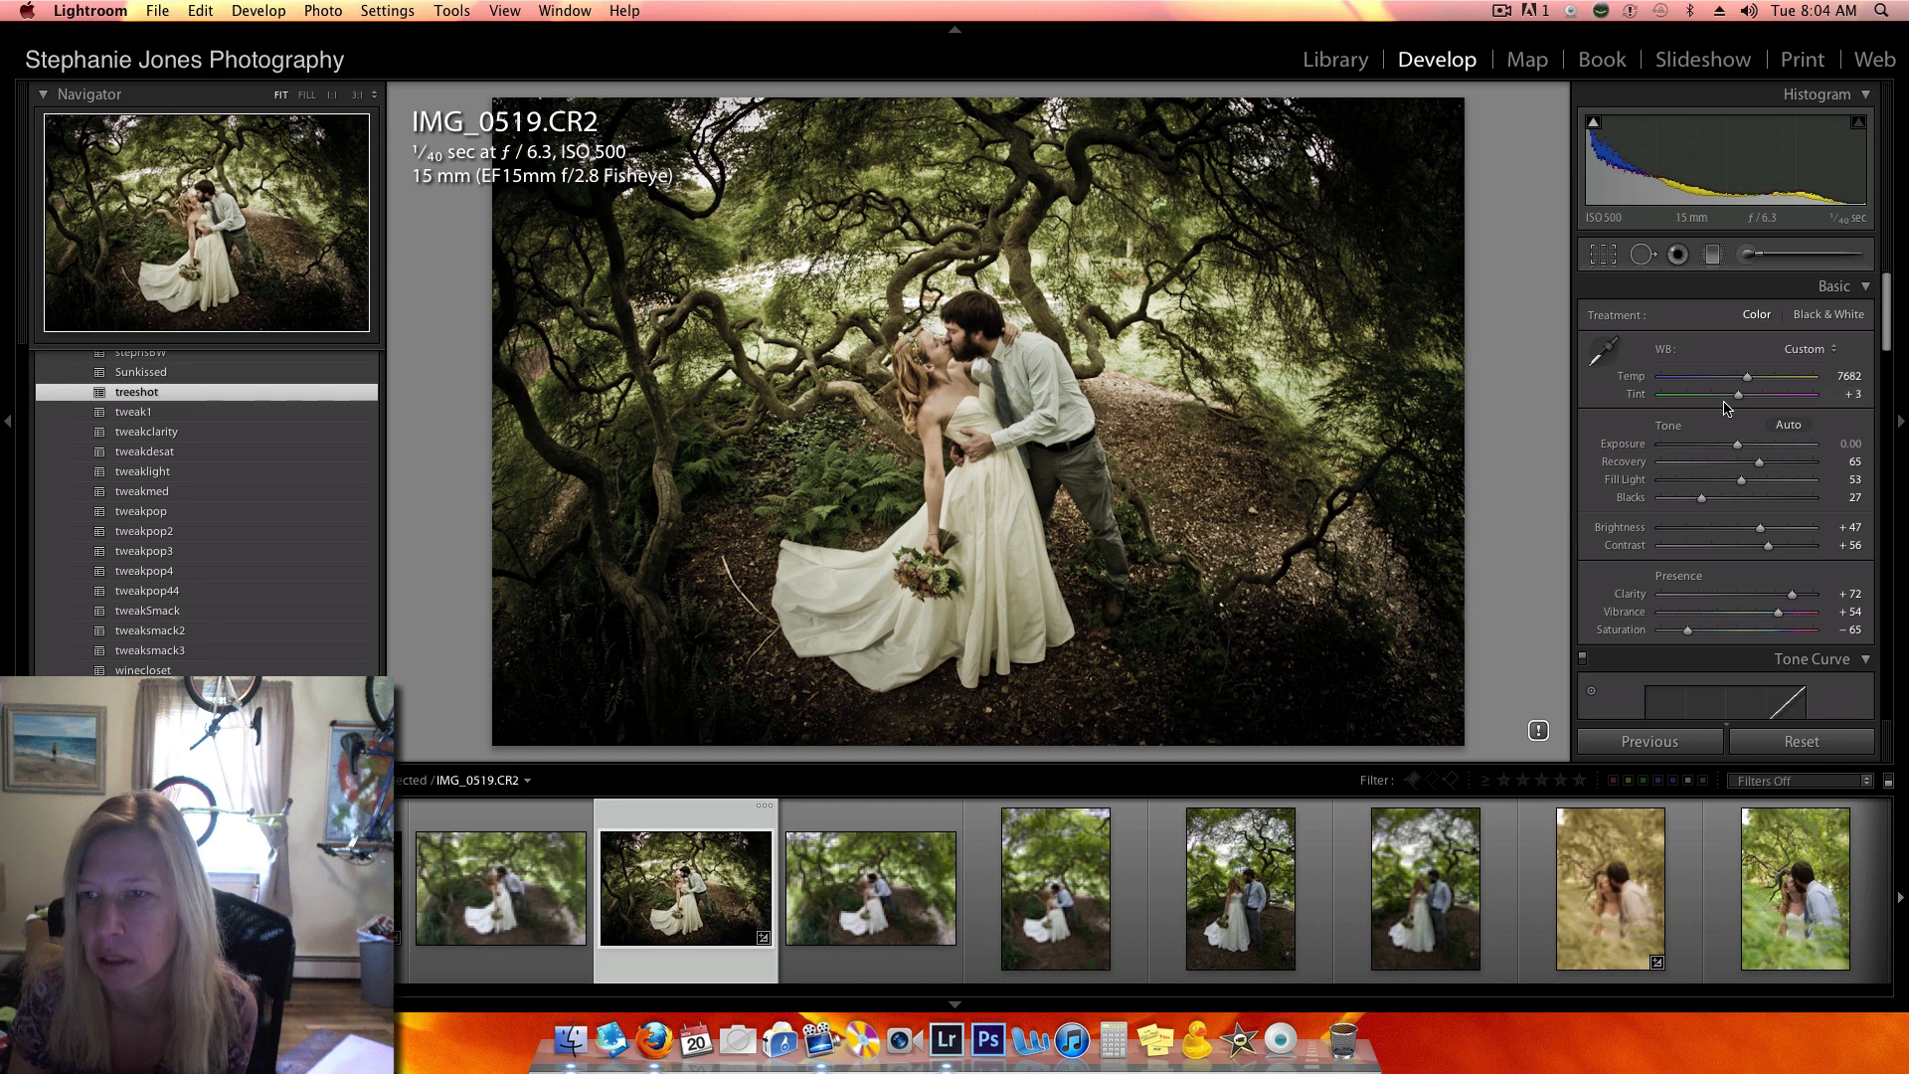
left_click_drag(1737, 398, 1758, 395)
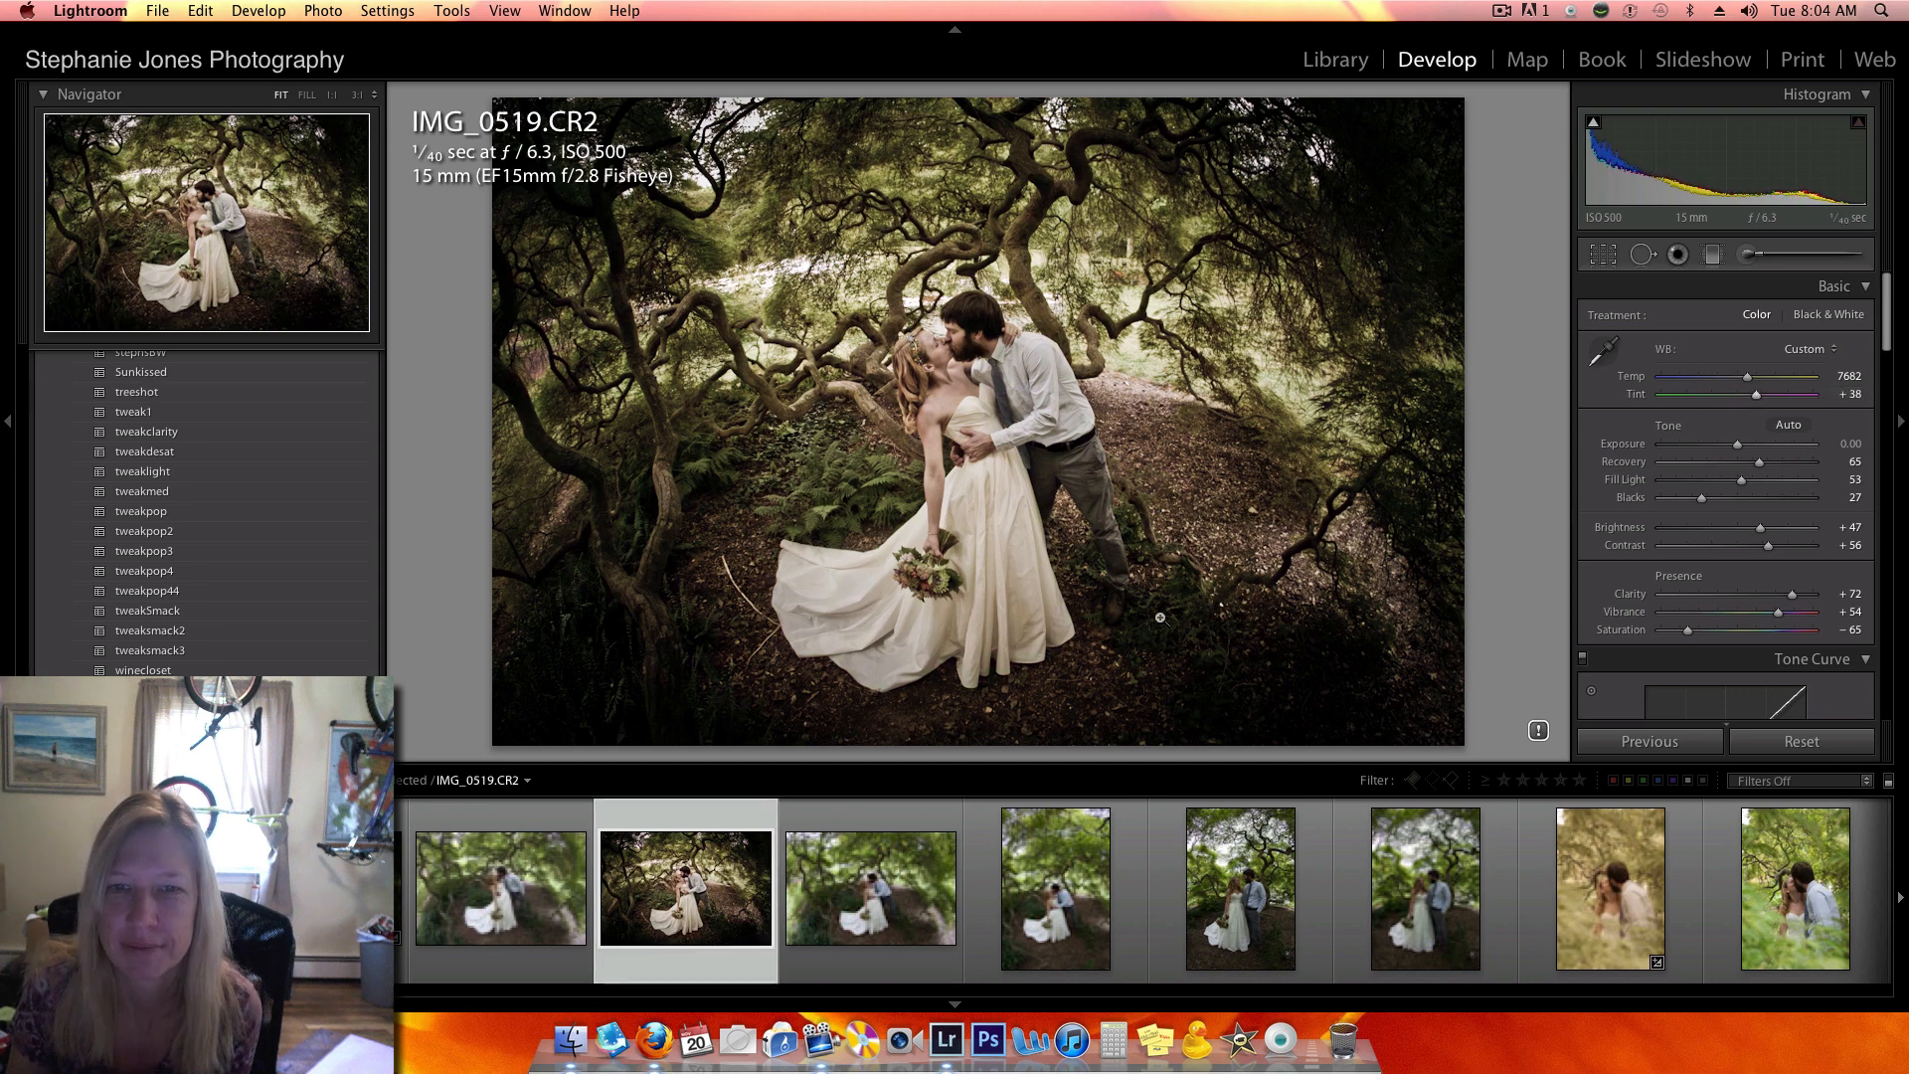
- Give IMG_0517.CR2 the same treeshot look, with tint +34 and saturation −59
key("Left")
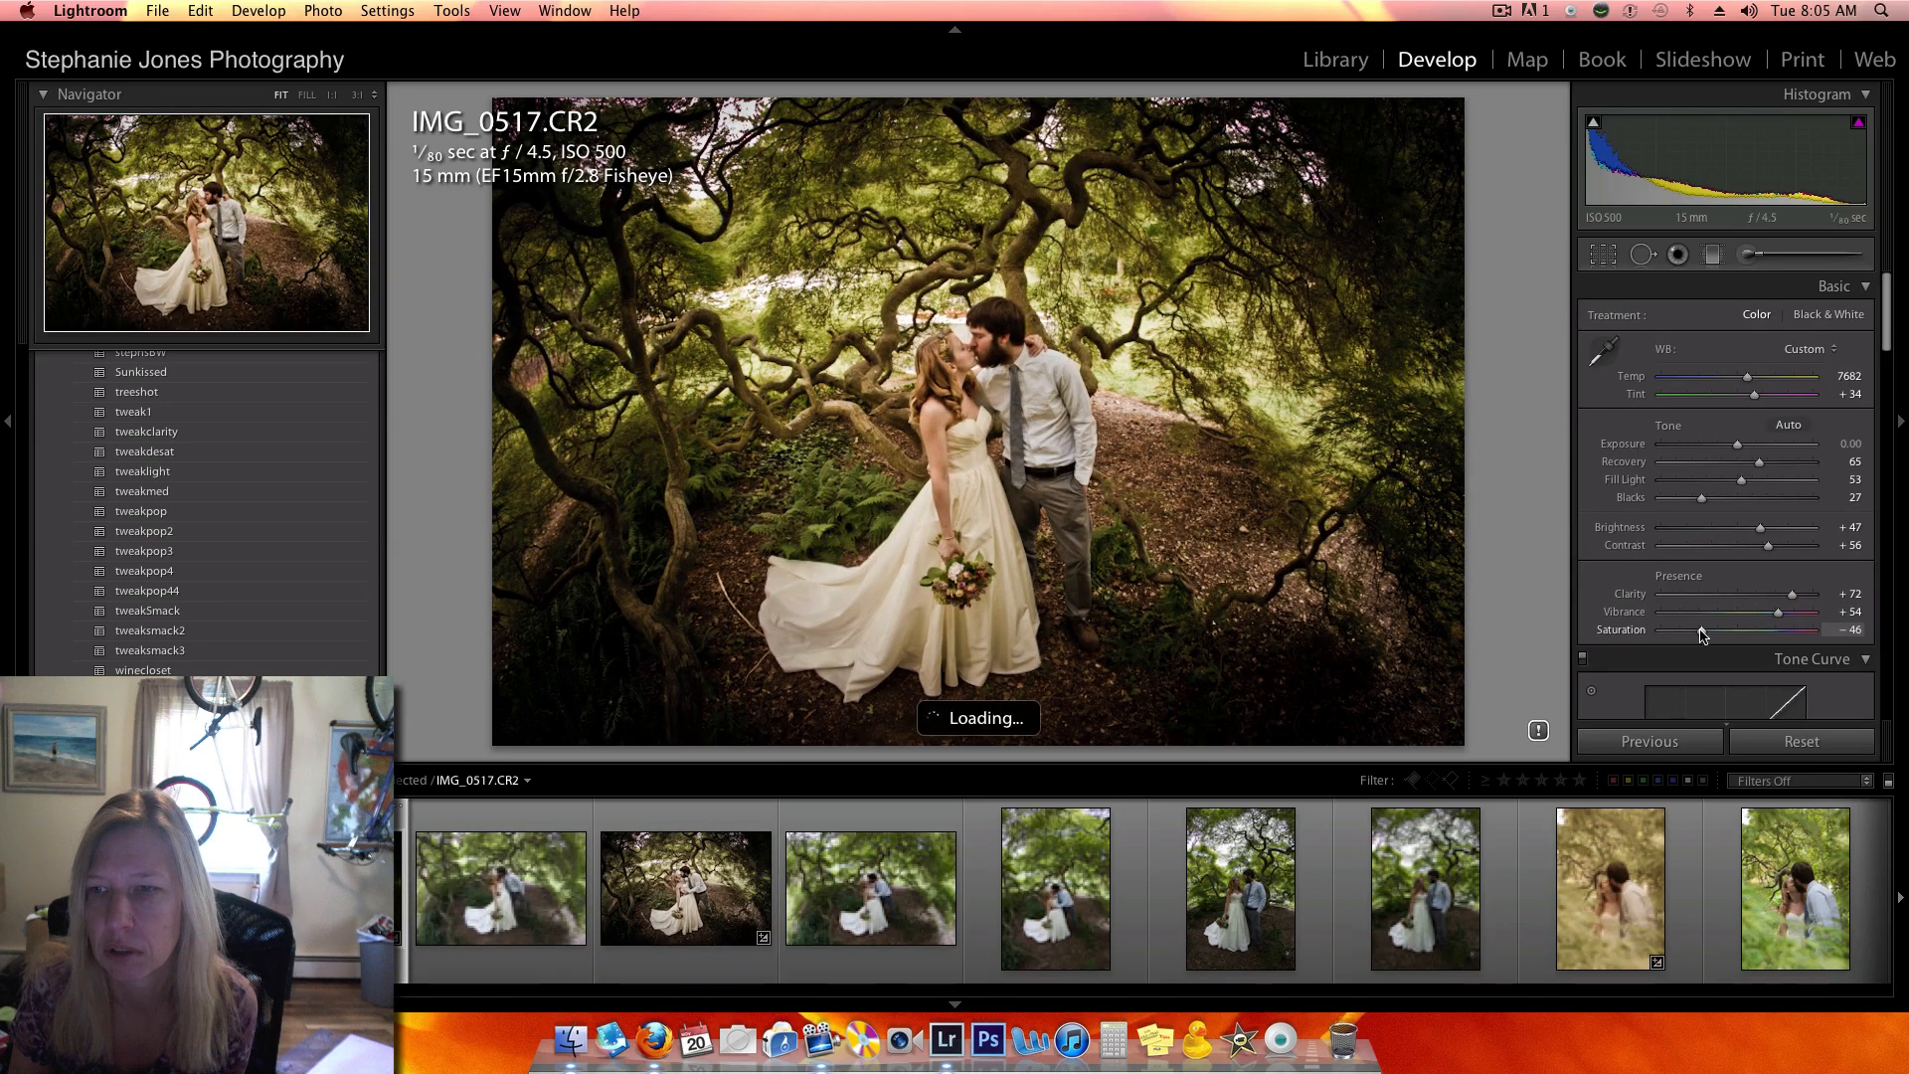
left_click_drag(1703, 634, 1695, 635)
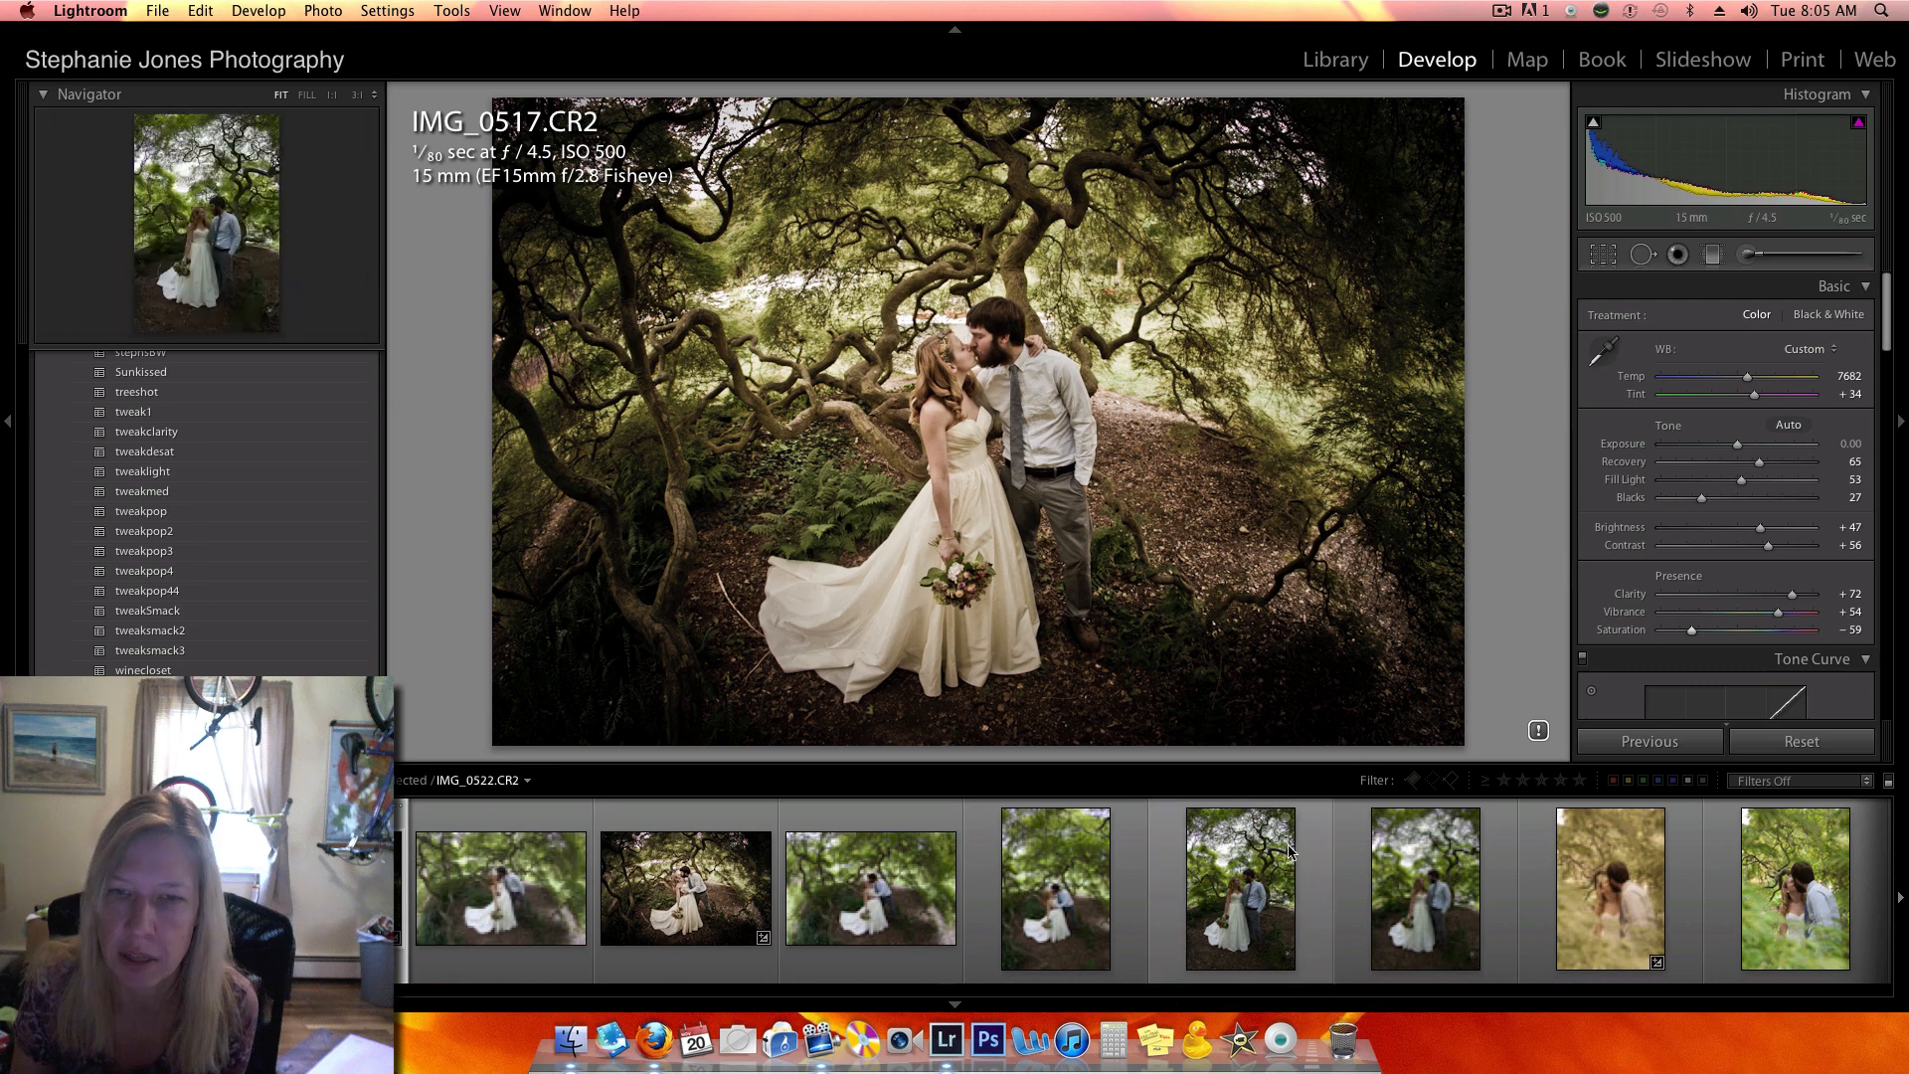
scroll(1278, 848, "right", 3)
scroll(1278, 848, "right", 5)
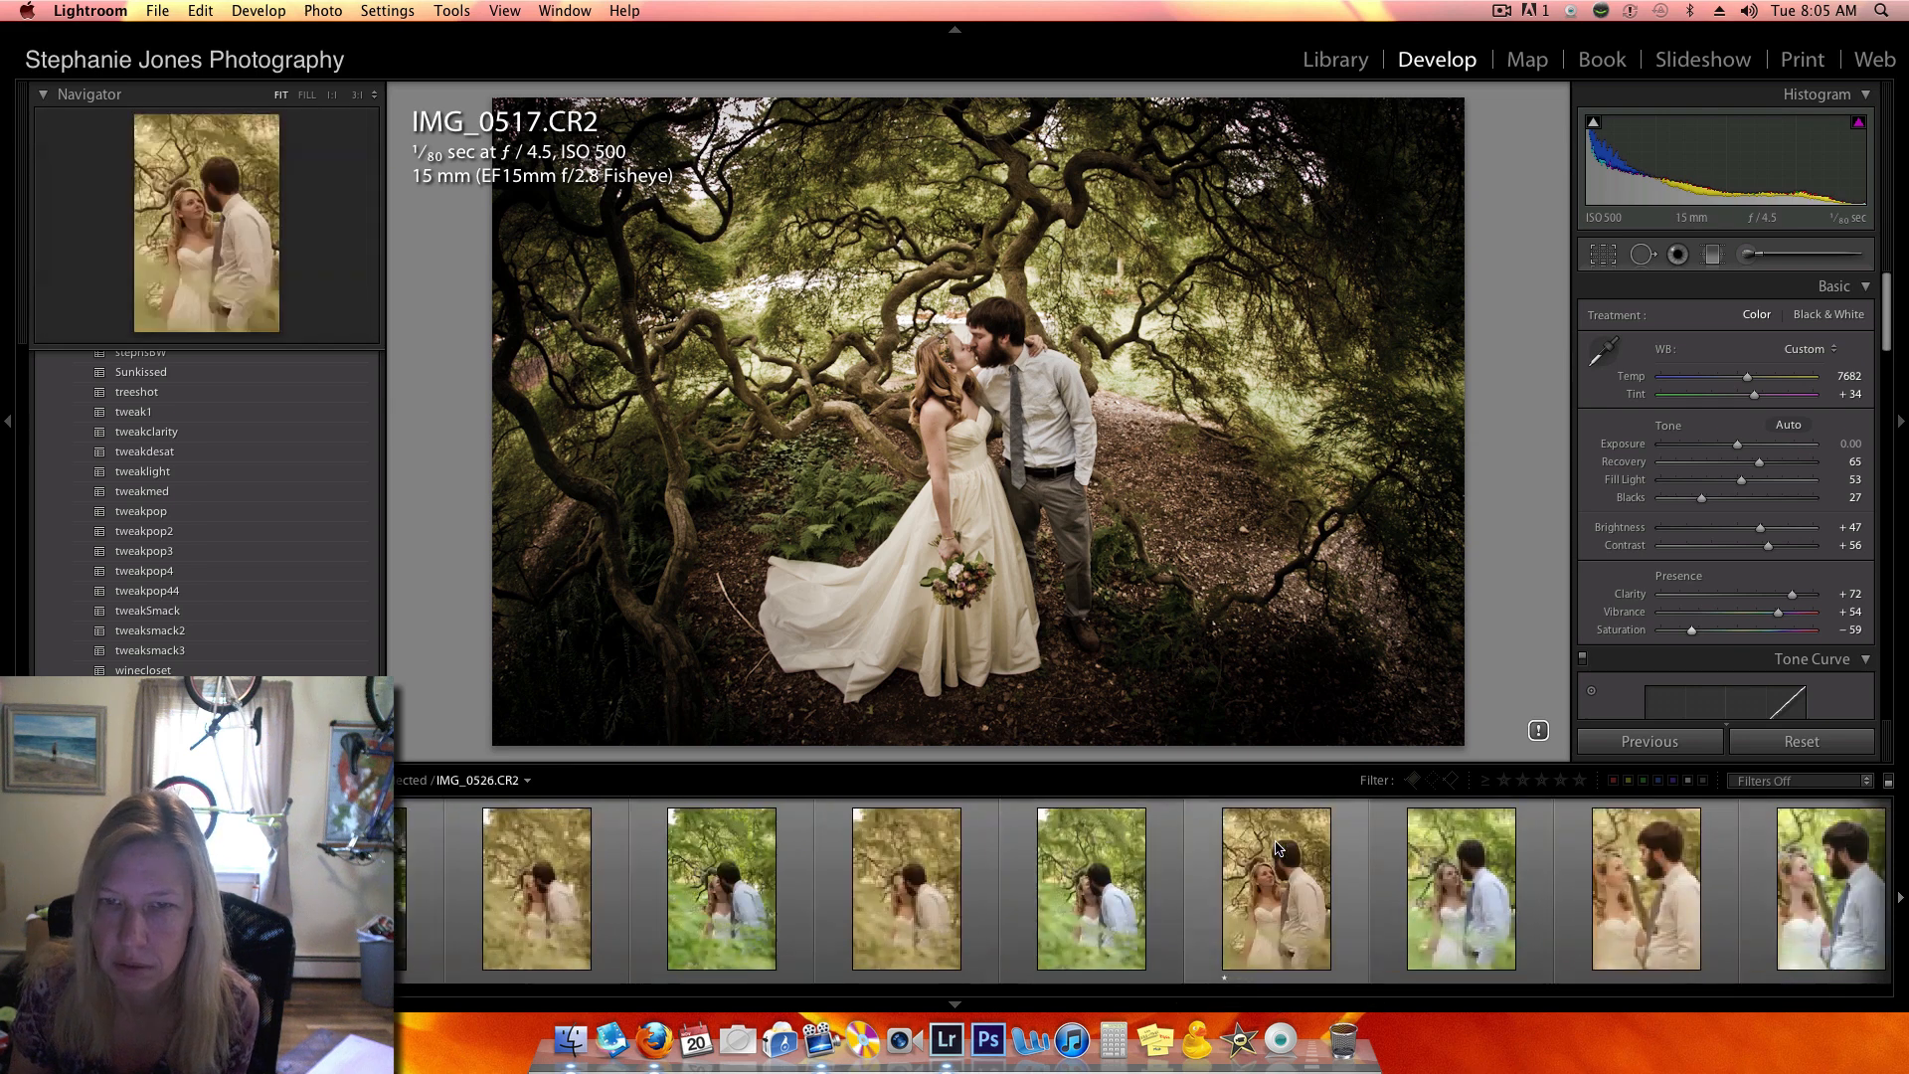
scroll(1276, 828, "right", 3)
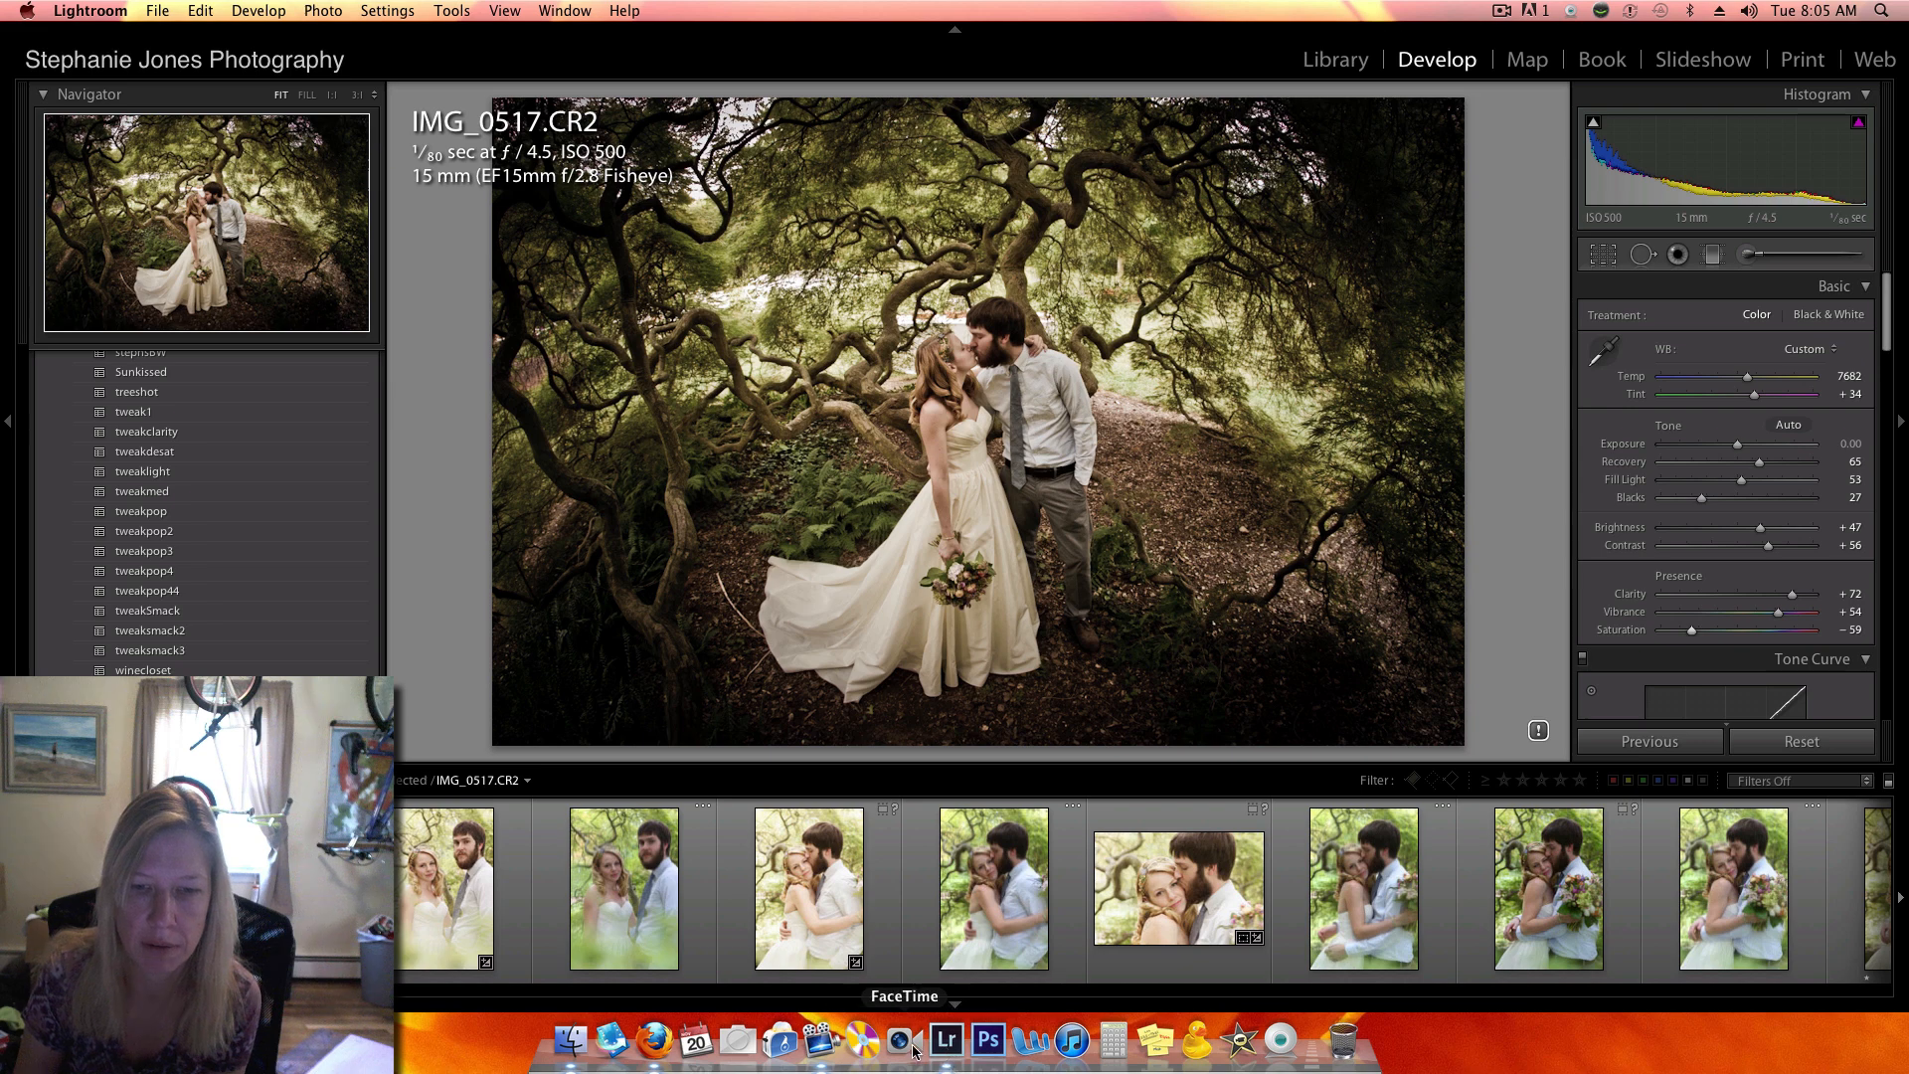
right_click(828, 1046)
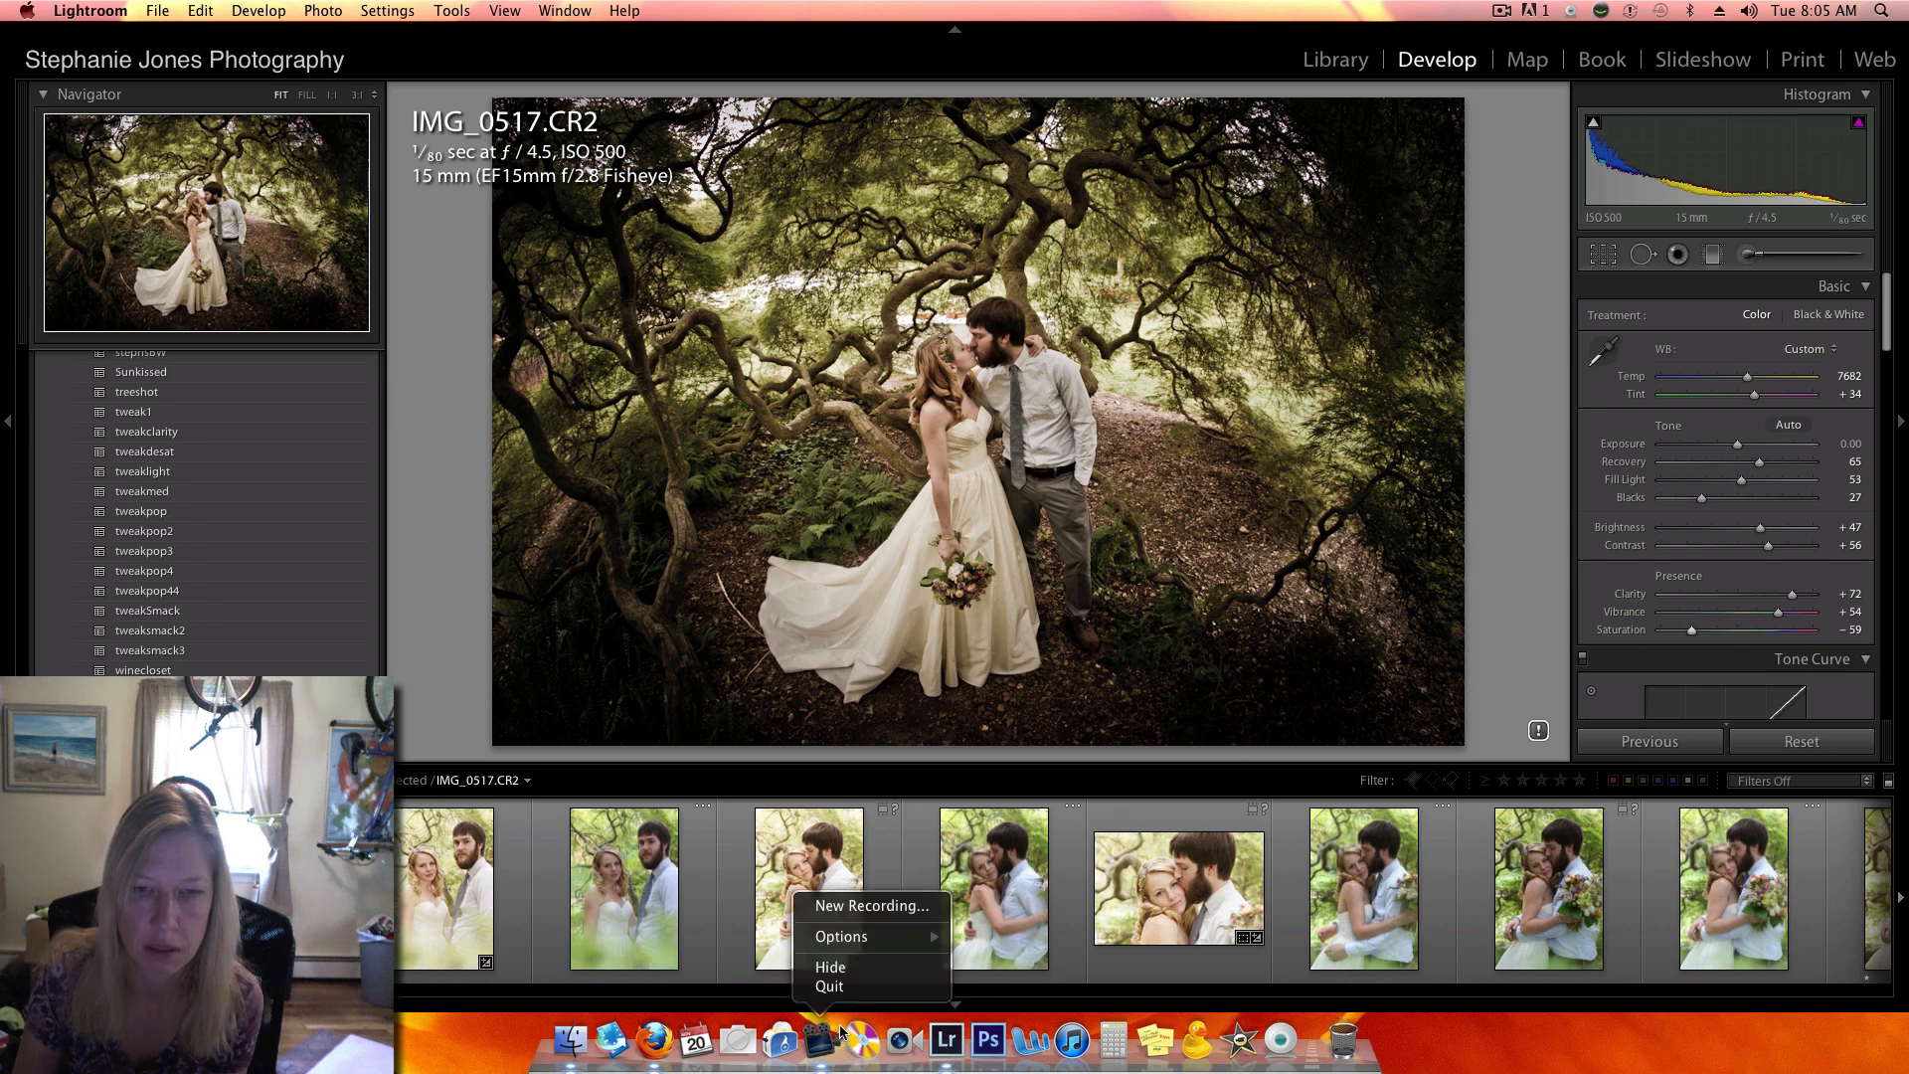
left_click(857, 909)
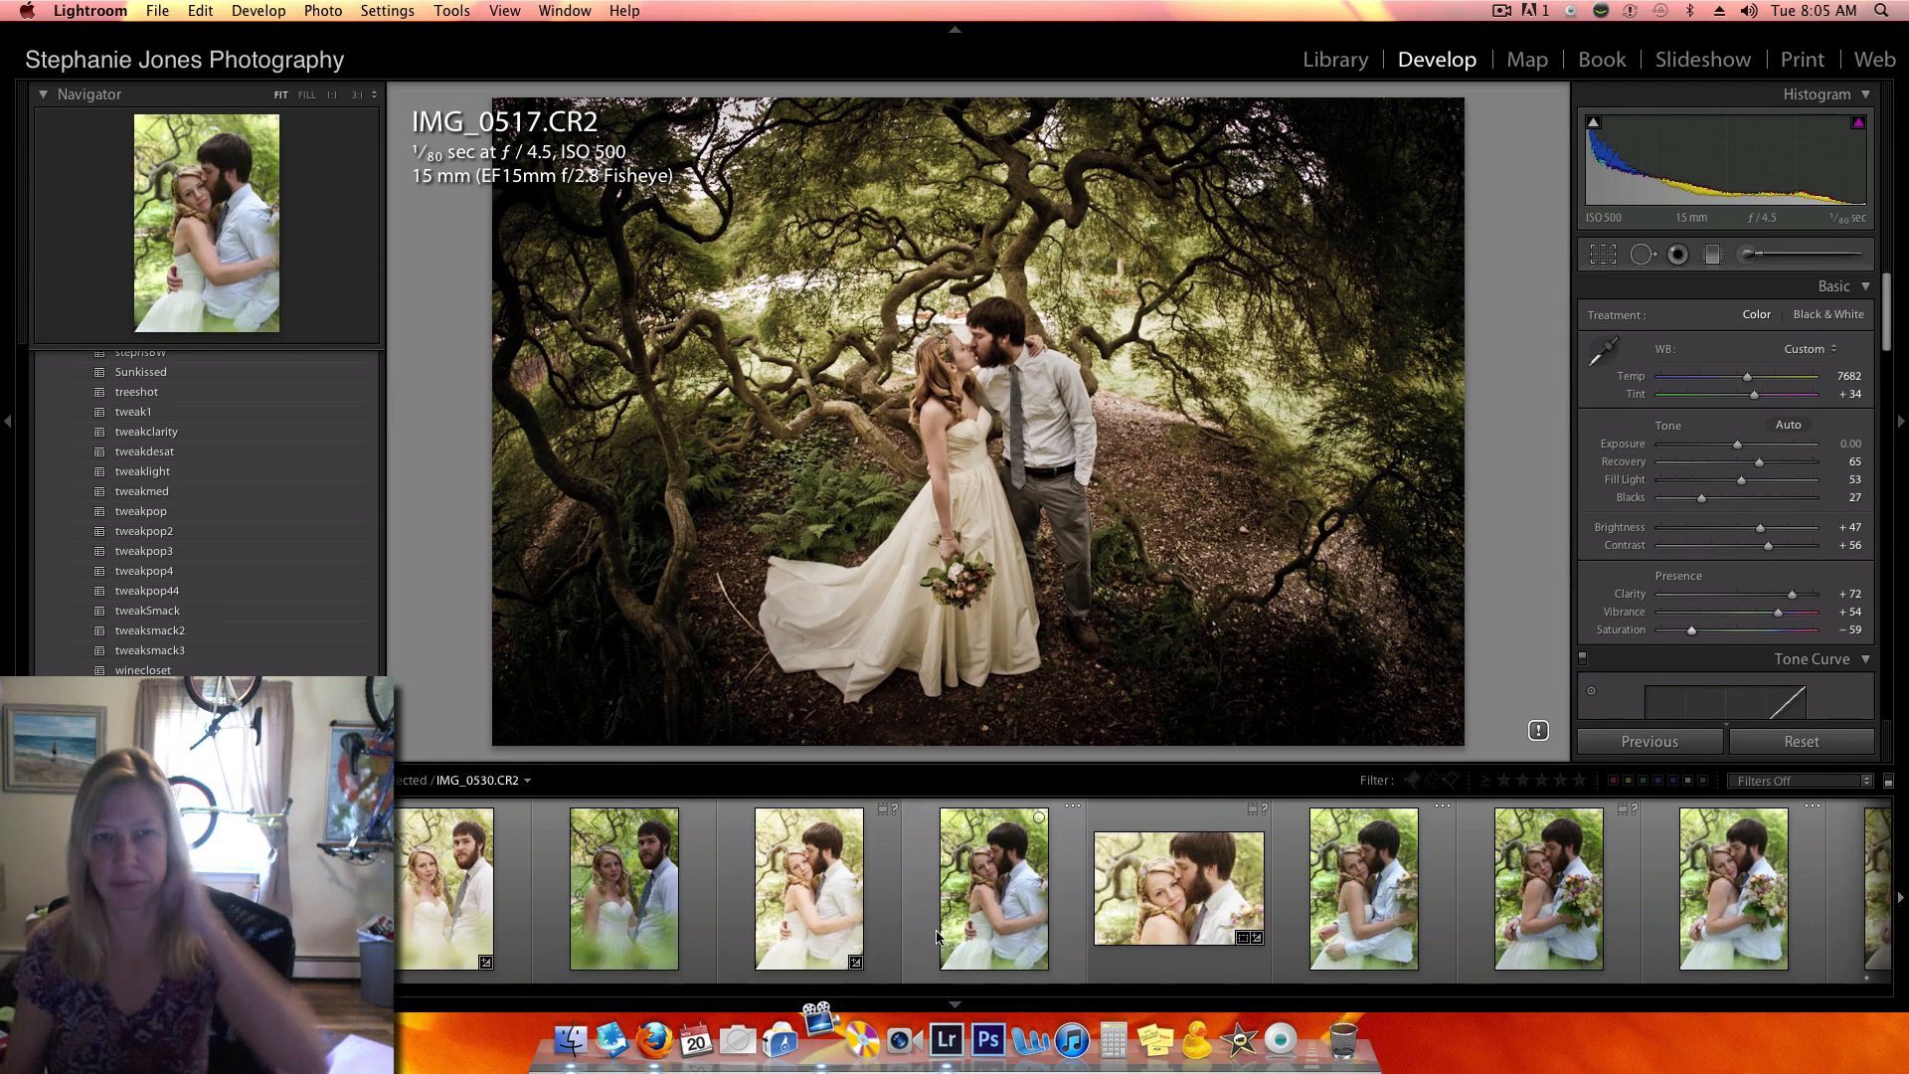